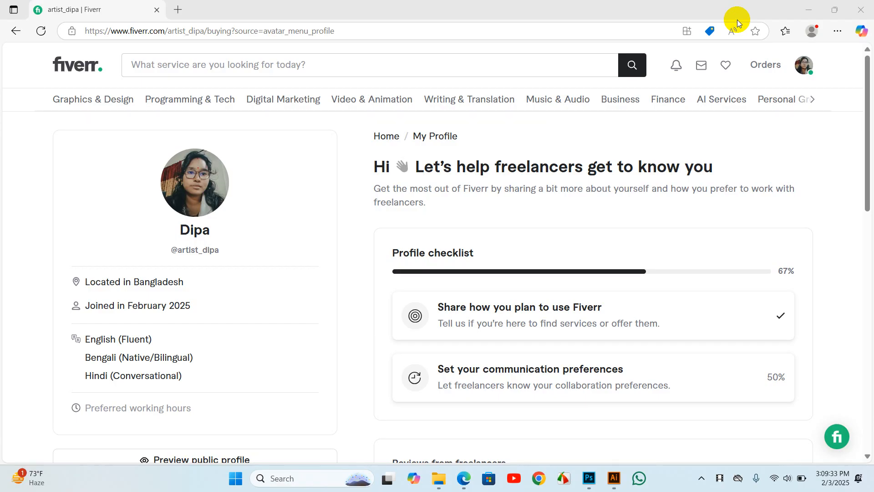
Start the Become a Seller process from the Fiverr account
{"action": "scroll", "coordinate": [136, 143], "scroll_direction": "down", "scroll_amount": 5}
{"action": "scroll", "coordinate": [137, 143], "scroll_direction": "up", "scroll_amount": 5}
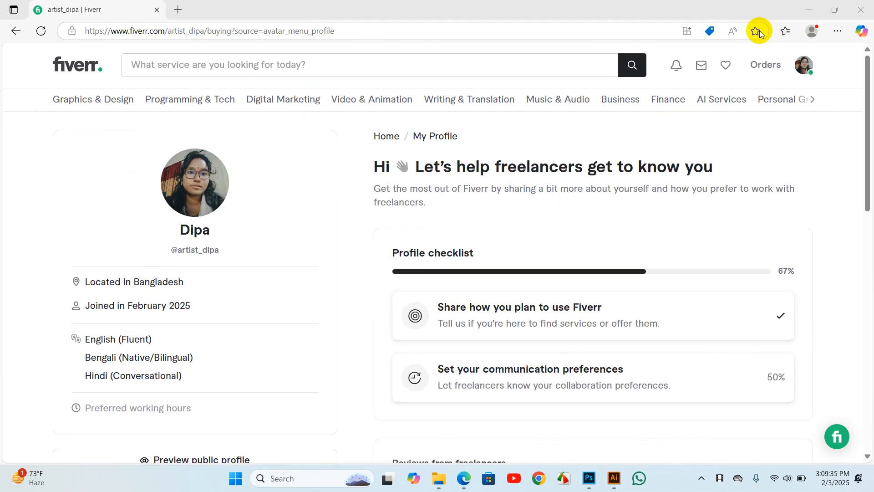
{"action": "left_click", "coordinate": [804, 65]}
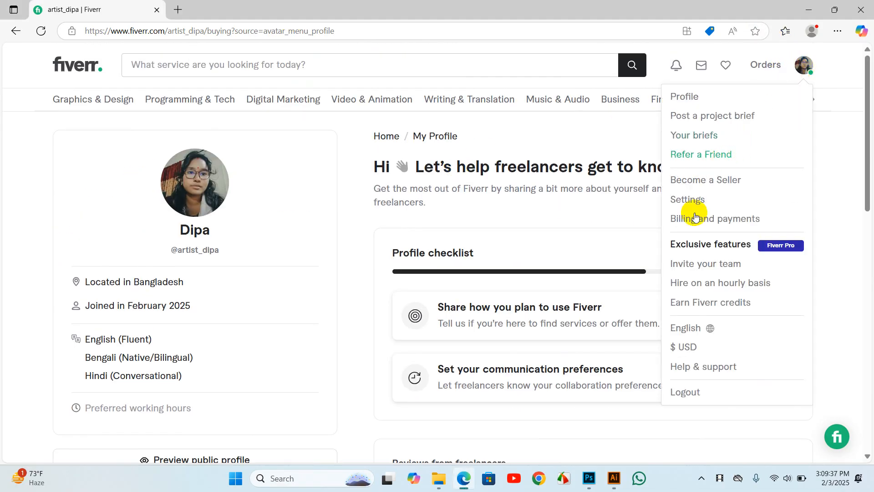
{"action": "left_click", "coordinate": [688, 180]}
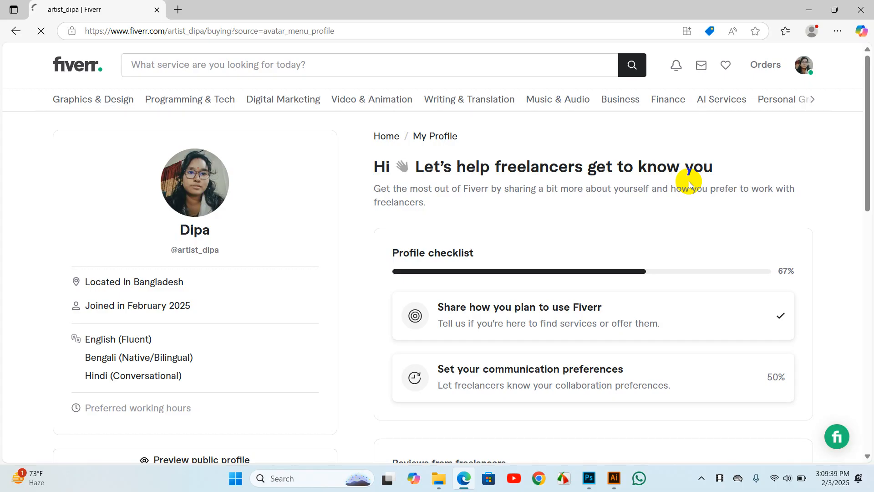
Proceed through the selling overview and successful-profile introduction to reach the Personal Info form
{"action": "scroll", "coordinate": [333, 250], "scroll_direction": "down", "scroll_amount": 8}
{"action": "scroll", "coordinate": [331, 253], "scroll_direction": "up", "scroll_amount": 6}
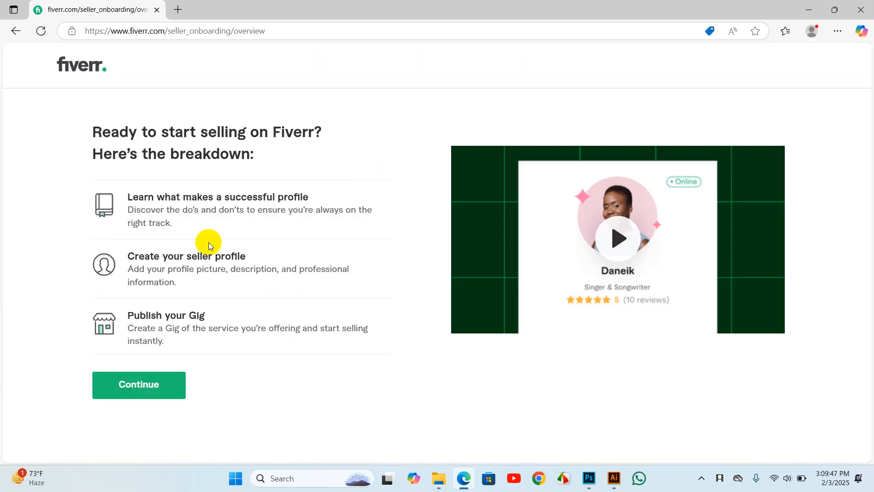
{"action": "left_click", "coordinate": [137, 376]}
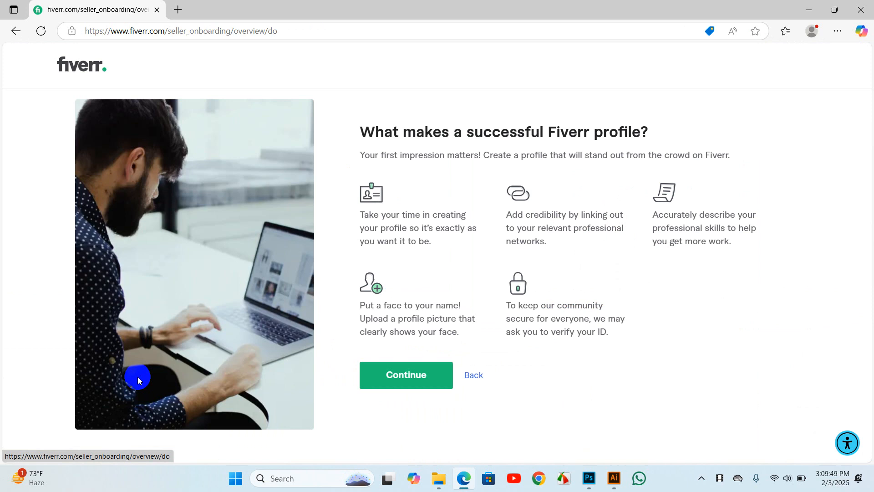
{"action": "left_click", "coordinate": [416, 384]}
{"action": "left_click", "coordinate": [411, 385]}
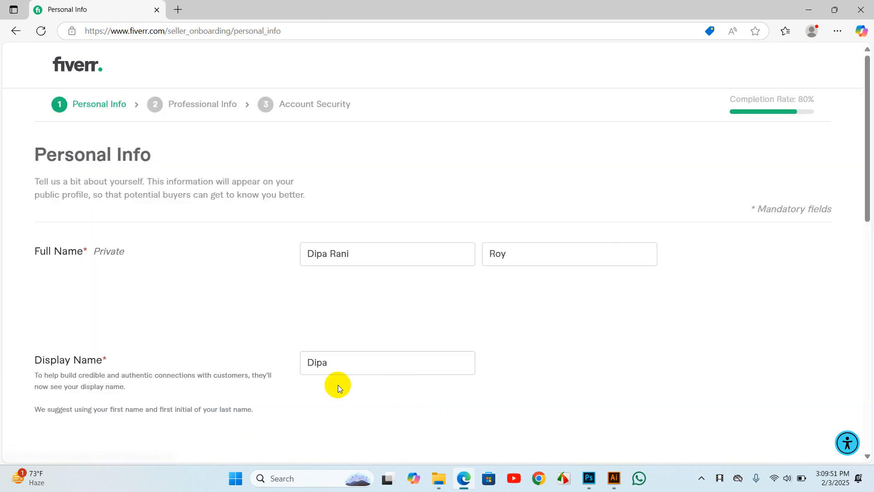
Review the display name, profile picture and description in Personal Info, and proceed to Professional Info
{"action": "scroll", "coordinate": [282, 318], "scroll_direction": "down", "scroll_amount": 8}
{"action": "scroll", "coordinate": [281, 322], "scroll_direction": "up", "scroll_amount": 7}
{"action": "scroll", "coordinate": [309, 285], "scroll_direction": "down", "scroll_amount": 6}
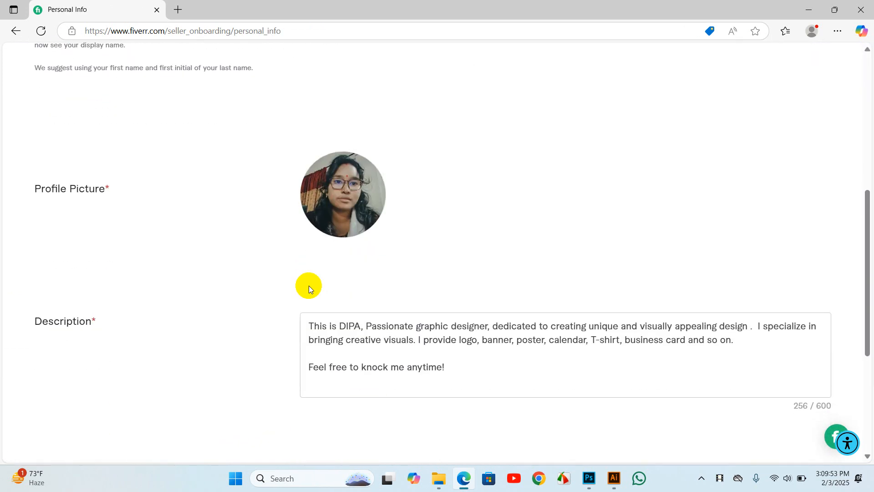
{"action": "scroll", "coordinate": [309, 286], "scroll_direction": "down", "scroll_amount": 5}
{"action": "left_click", "coordinate": [42, 397]}
Review the skills, education and certification entries in Professional Info, and proceed to Account Security
{"action": "scroll", "coordinate": [266, 282], "scroll_direction": "down", "scroll_amount": 8}
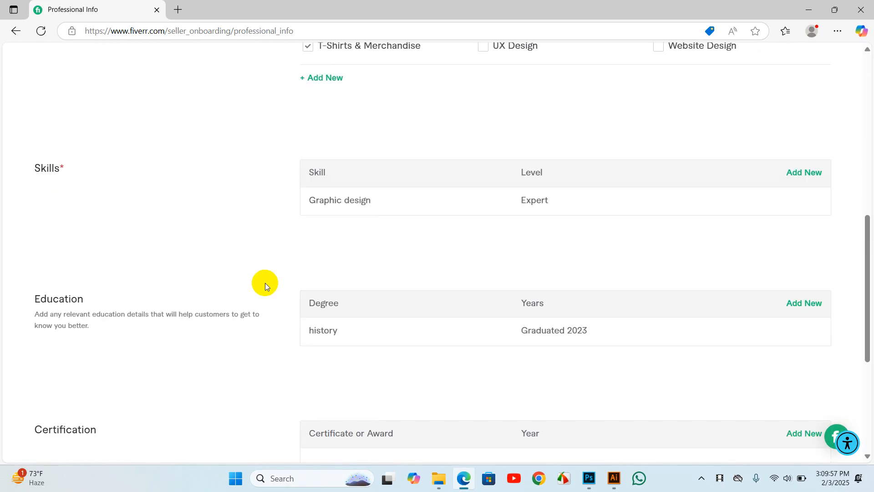
{"action": "scroll", "coordinate": [275, 271], "scroll_direction": "up", "scroll_amount": 7}
{"action": "scroll", "coordinate": [268, 267], "scroll_direction": "down", "scroll_amount": 12}
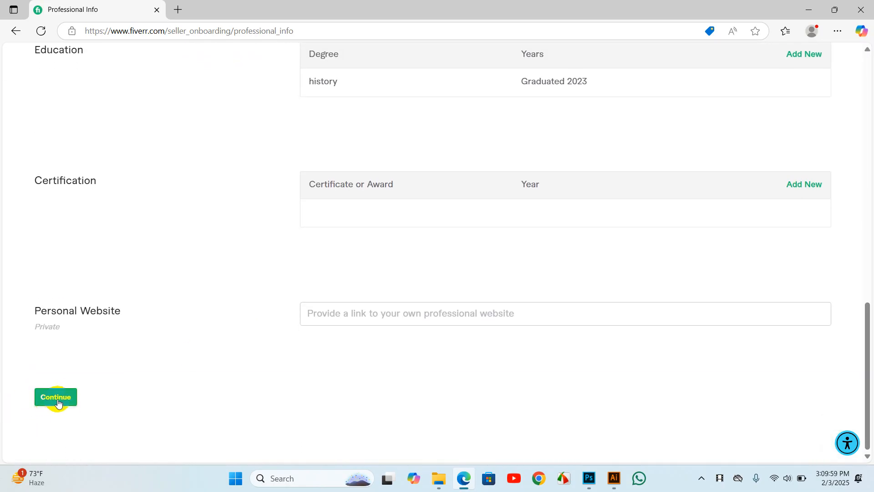
{"action": "left_click", "coordinate": [47, 400]}
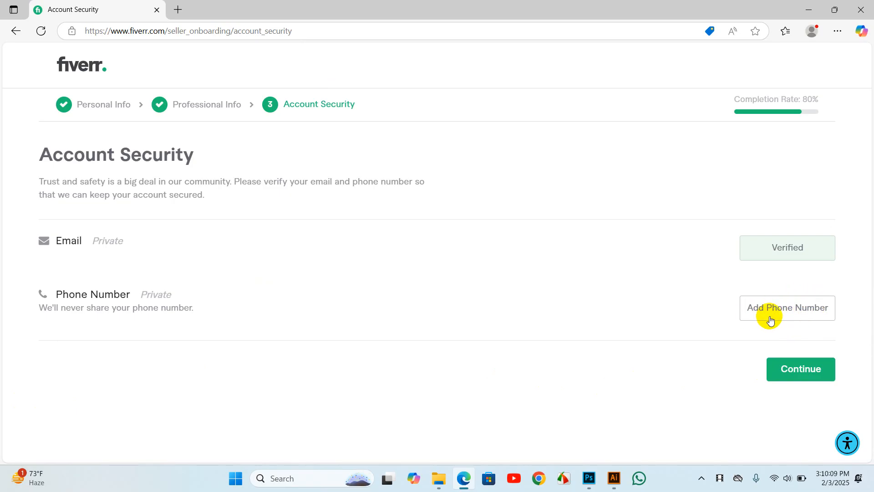
Try to add a phone number under Account Security
{"action": "left_click", "coordinate": [804, 313]}
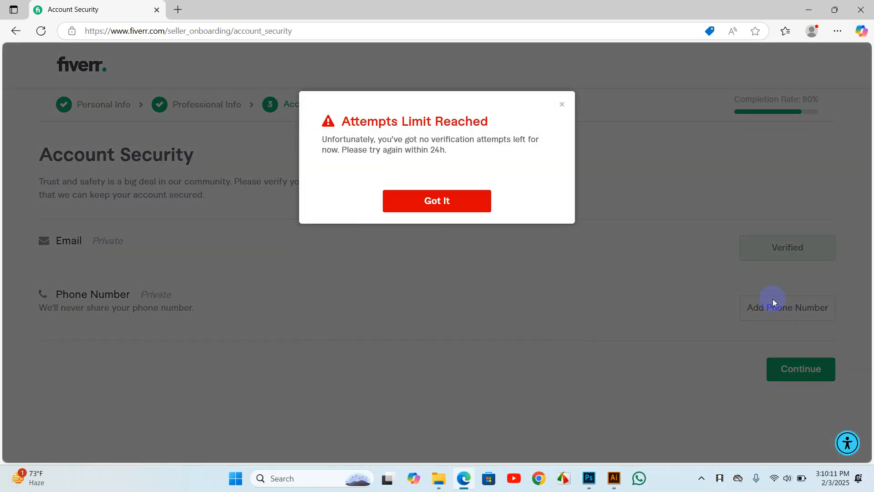
{"action": "left_click", "coordinate": [438, 207]}
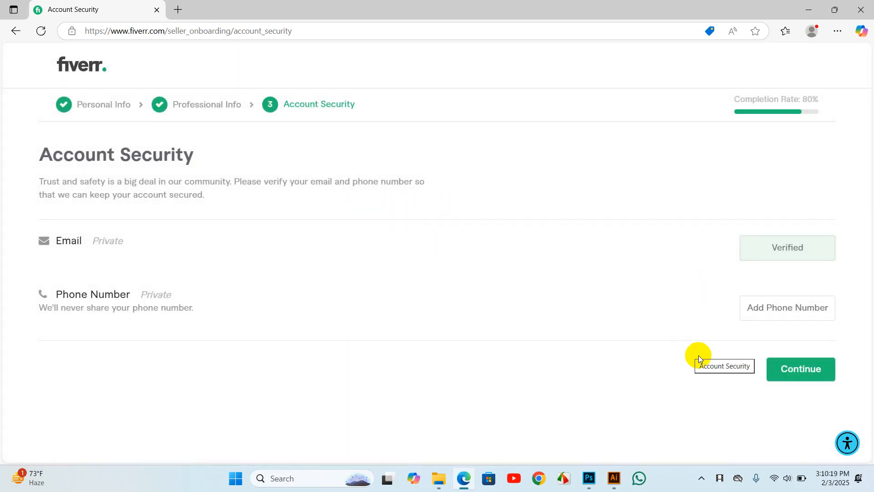
Finish the Account Security stage and start creating a new gig without joining Kickstart
{"action": "left_click", "coordinate": [796, 370]}
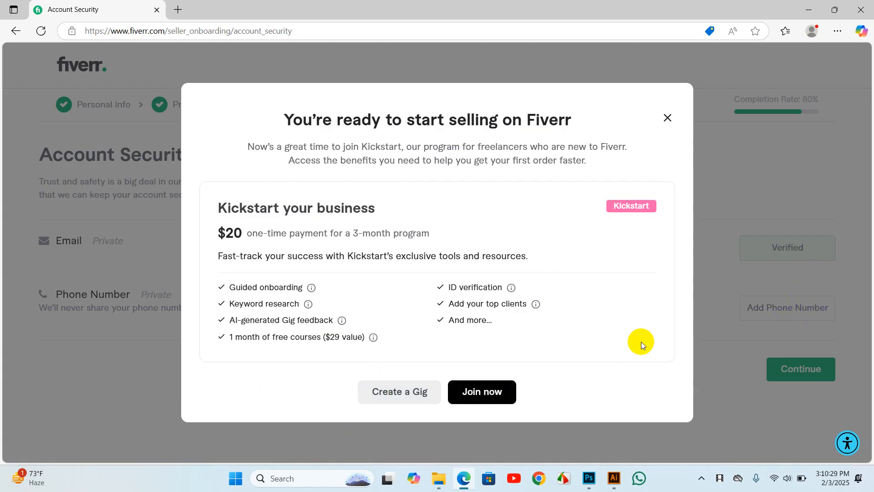
{"action": "left_click", "coordinate": [386, 395]}
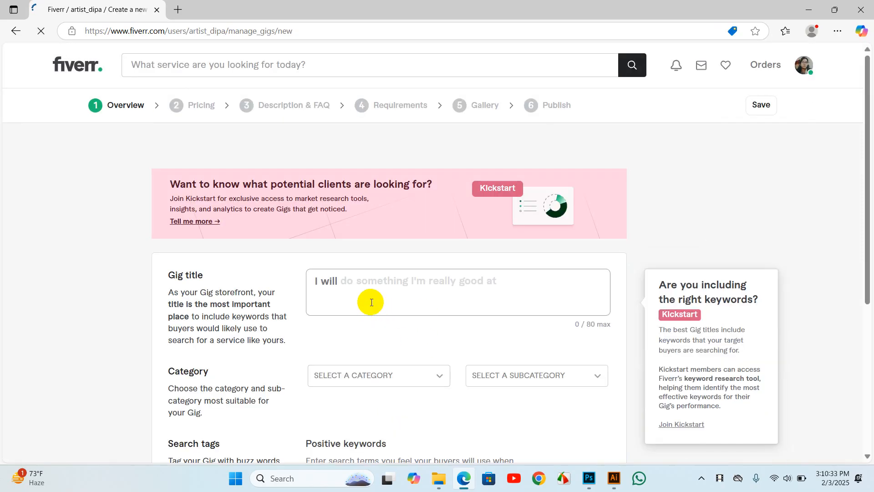
{"action": "scroll", "coordinate": [330, 227], "scroll_direction": "down", "scroll_amount": 5}
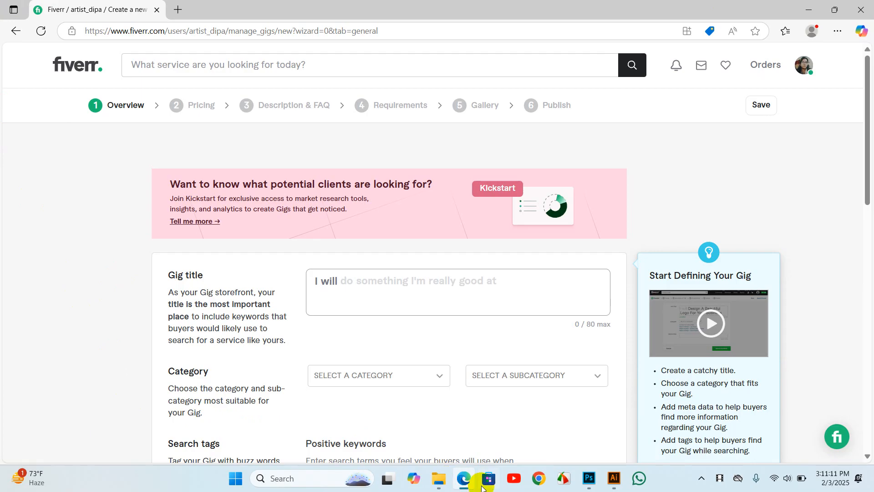
Switch to Chrome and open the Fiverr home page at fiverr.com
{"action": "left_click", "coordinate": [538, 479]}
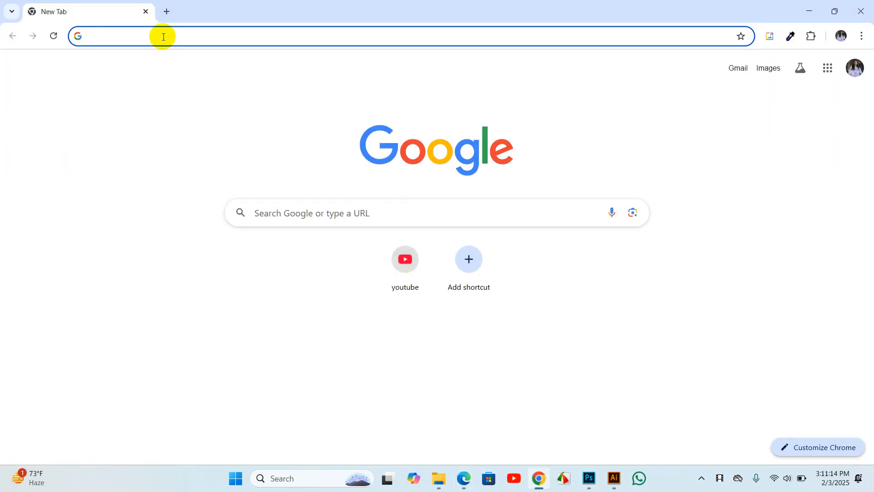
{"action": "type", "text": "fi"}
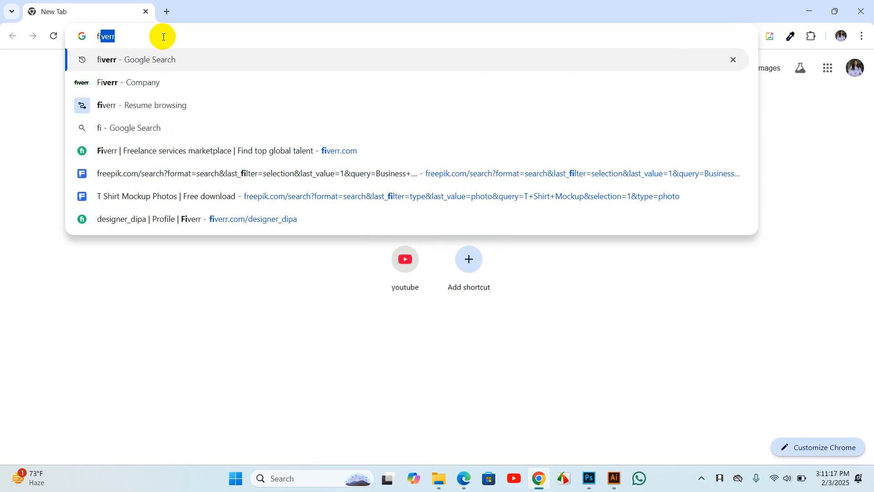
{"action": "left_click", "coordinate": [193, 147]}
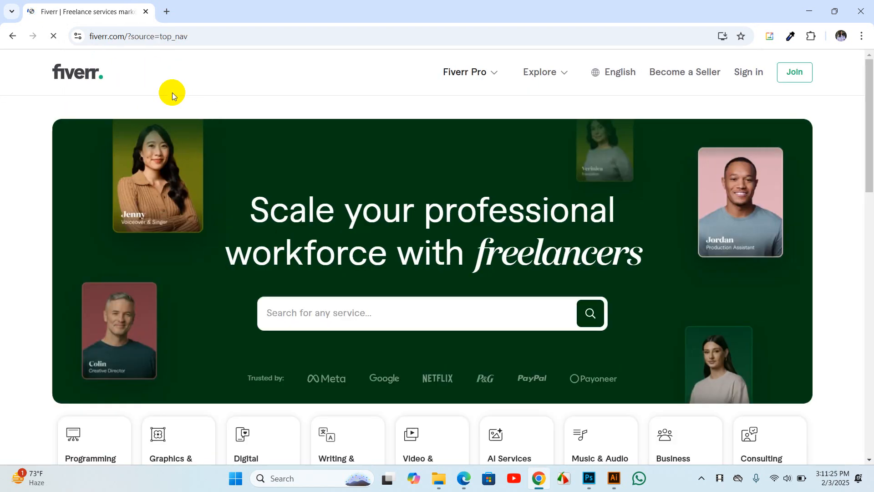
Search Fiverr services for "logo design"
{"action": "left_click", "coordinate": [347, 313]}
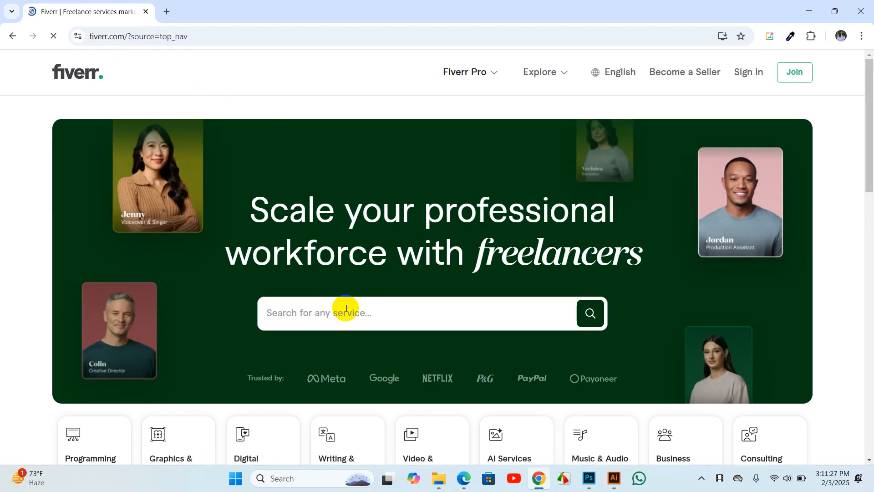
{"action": "type", "text": "log"}
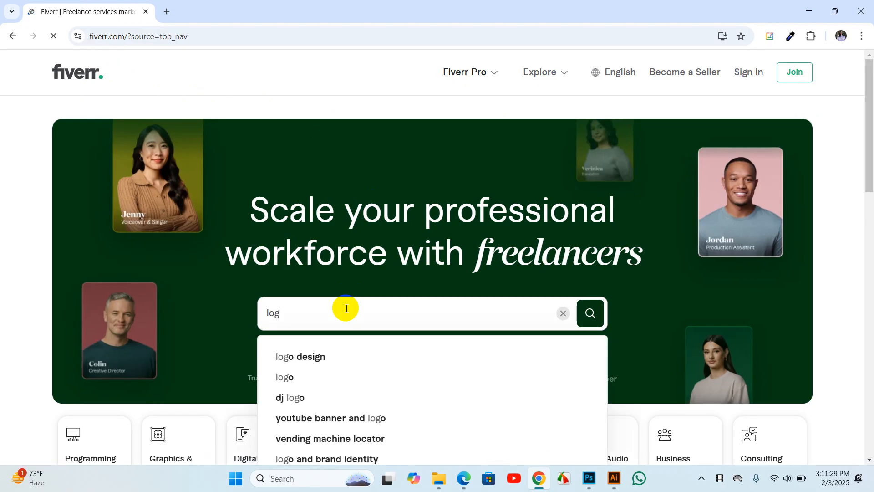
{"action": "type", "text": "o"}
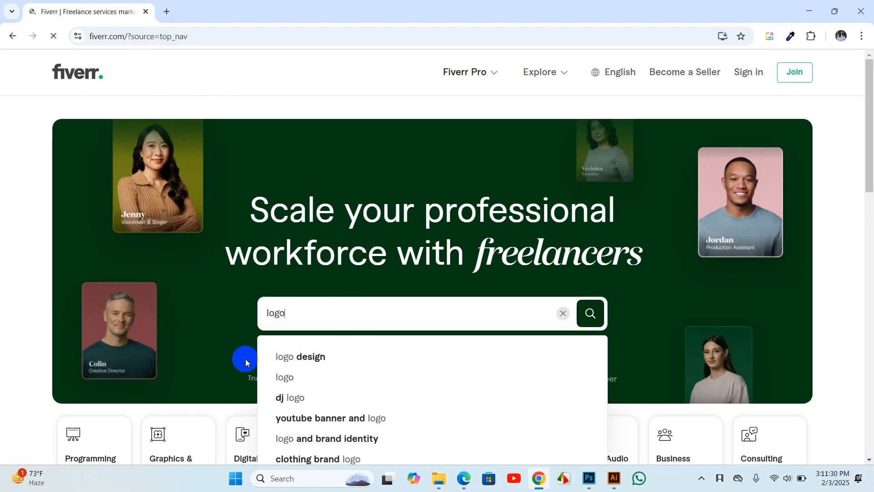
{"action": "left_click", "coordinate": [292, 356]}
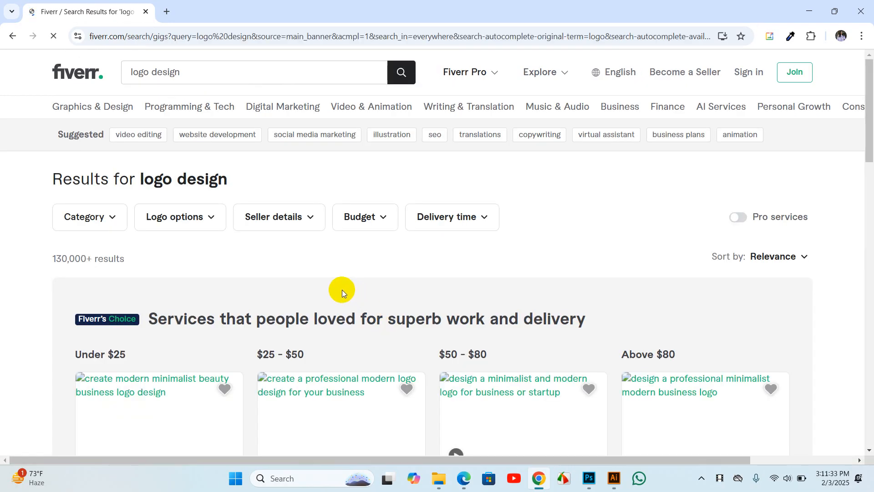
Dismiss the Google sign-in prompt and examine the titles, ratings and prices of the logo design gigs in the results
{"action": "scroll", "coordinate": [343, 289], "scroll_direction": "down", "scroll_amount": 3}
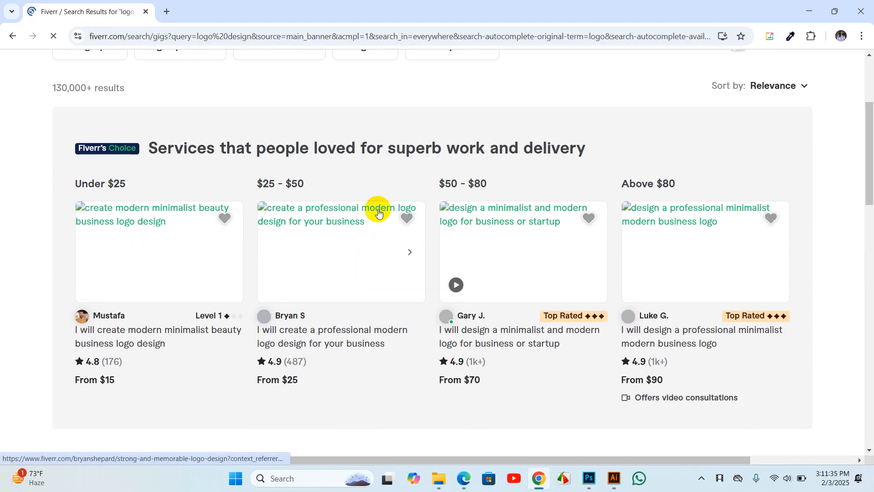
{"action": "scroll", "coordinate": [239, 174], "scroll_direction": "down", "scroll_amount": 5}
{"action": "scroll", "coordinate": [293, 224], "scroll_direction": "up", "scroll_amount": 5}
{"action": "scroll", "coordinate": [303, 228], "scroll_direction": "down", "scroll_amount": 1}
{"action": "scroll", "coordinate": [322, 196], "scroll_direction": "down", "scroll_amount": 8}
{"action": "scroll", "coordinate": [327, 194], "scroll_direction": "up", "scroll_amount": 12}
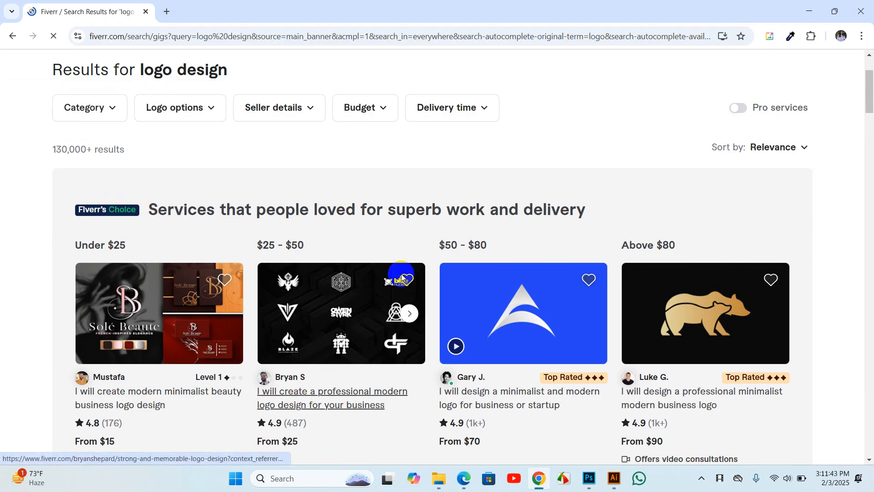
{"action": "scroll", "coordinate": [448, 242], "scroll_direction": "down", "scroll_amount": 1}
{"action": "scroll", "coordinate": [448, 242], "scroll_direction": "down", "scroll_amount": 1}
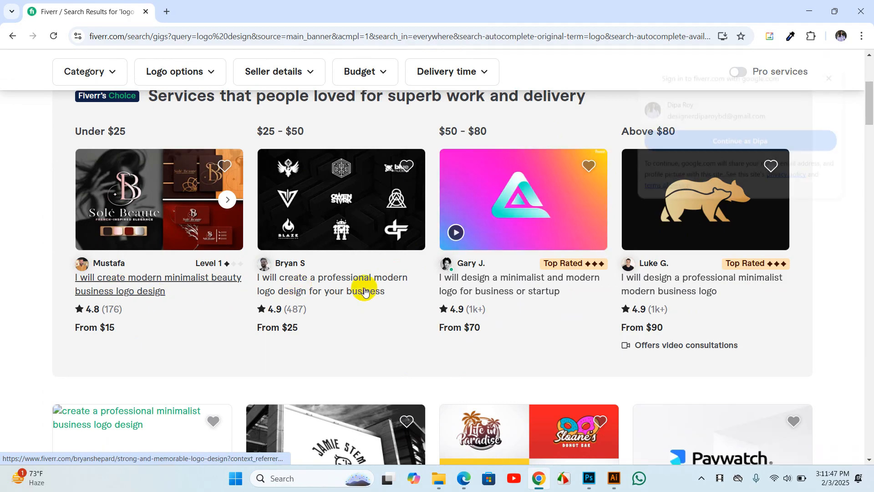
{"action": "left_click", "coordinate": [833, 76]}
{"action": "scroll", "coordinate": [464, 296], "scroll_direction": "down", "scroll_amount": 1}
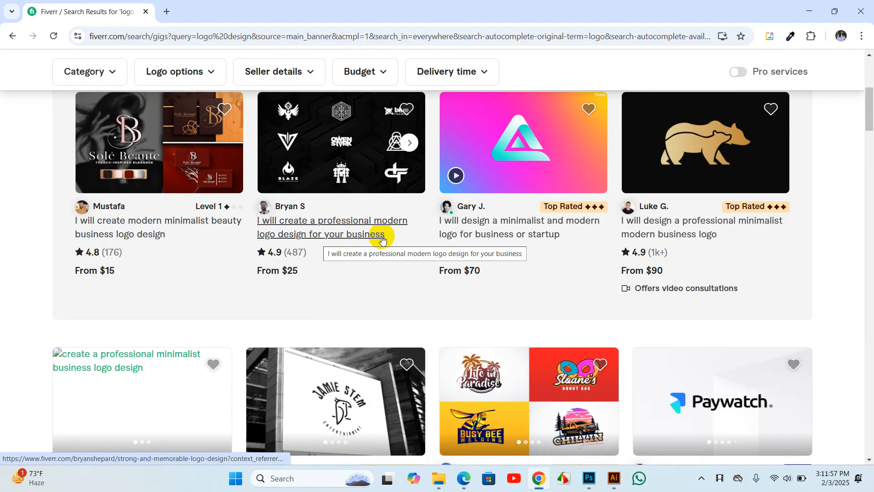
{"action": "scroll", "coordinate": [414, 241], "scroll_direction": "down", "scroll_amount": 5}
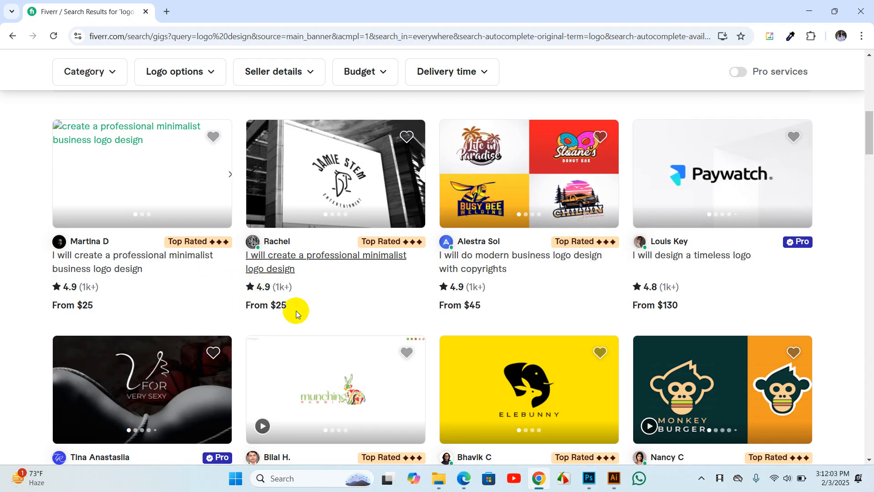
{"action": "scroll", "coordinate": [301, 307], "scroll_direction": "up", "scroll_amount": 6}
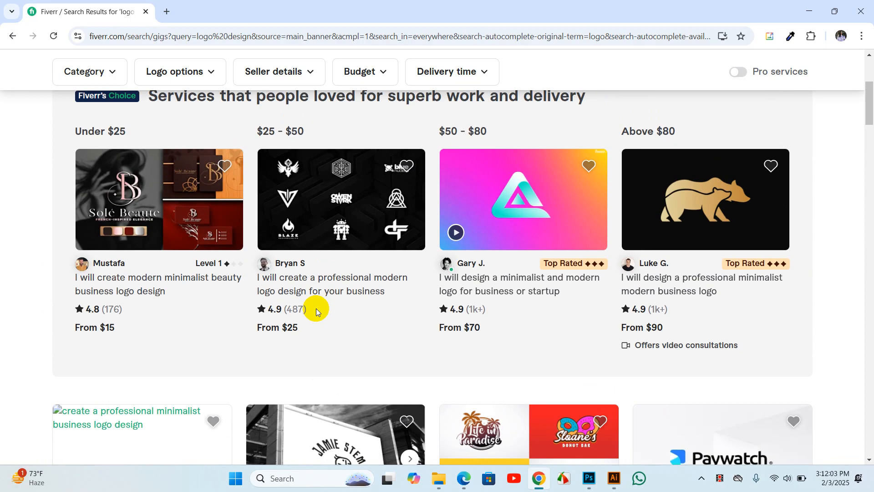
Open the gig "I will create a professional modern logo design for your business" and examine its order queue, reviews and gallery
{"action": "left_click", "coordinate": [346, 292]}
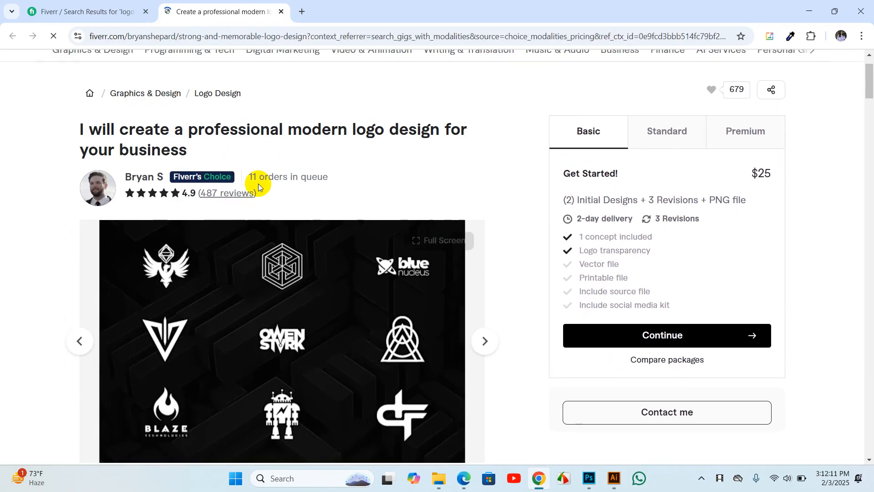
{"action": "left_click_drag", "start_coordinate": [250, 178], "coordinate": [335, 176]}
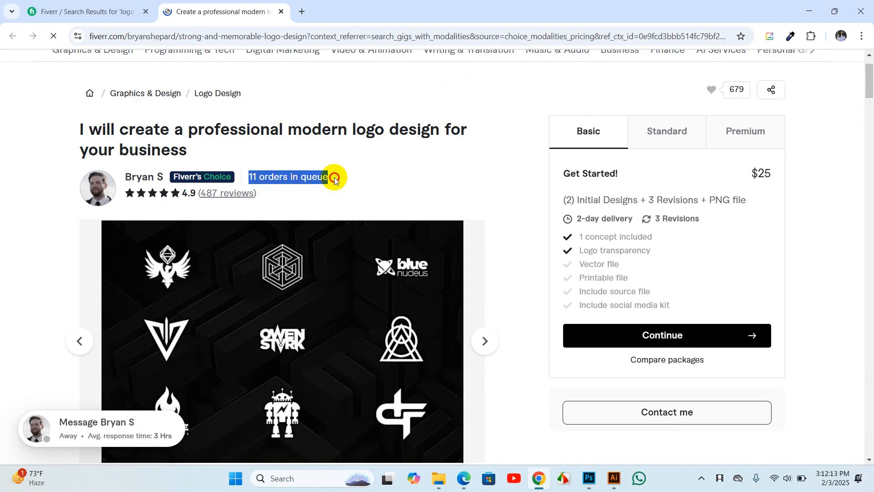
{"action": "left_click", "coordinate": [318, 204]}
{"action": "scroll", "coordinate": [321, 204], "scroll_direction": "up", "scroll_amount": 2}
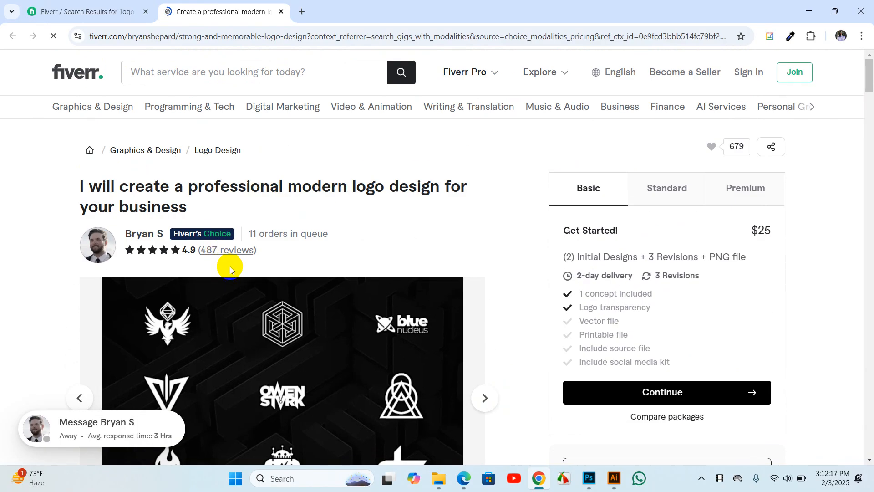
{"action": "left_click", "coordinate": [215, 258]}
{"action": "scroll", "coordinate": [328, 281], "scroll_direction": "down", "scroll_amount": 1}
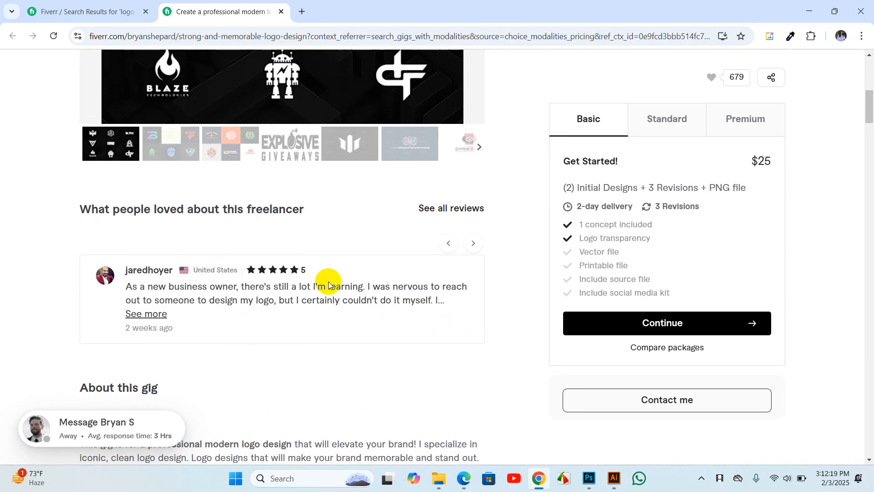
{"action": "scroll", "coordinate": [317, 273], "scroll_direction": "up", "scroll_amount": 5}
{"action": "scroll", "coordinate": [317, 273], "scroll_direction": "up", "scroll_amount": 3}
{"action": "scroll", "coordinate": [298, 264], "scroll_direction": "down", "scroll_amount": 3}
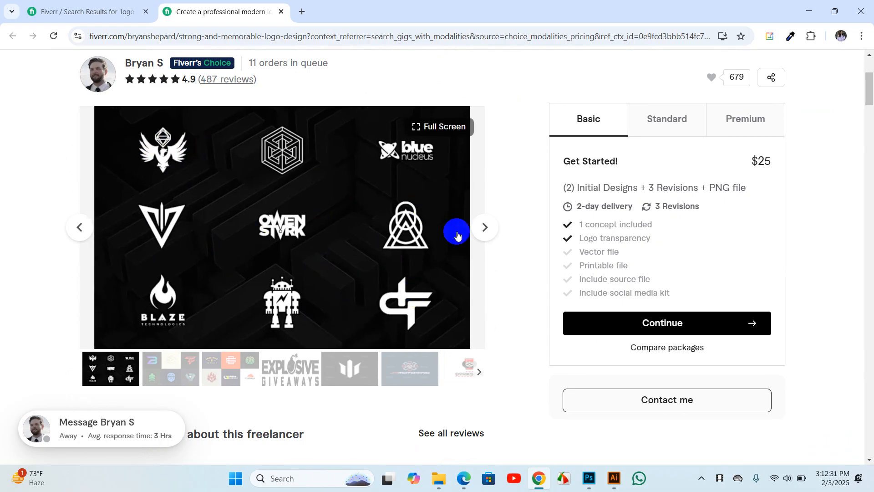
Read the gig's About section and the seller's profile information below it
{"action": "scroll", "coordinate": [458, 284], "scroll_direction": "down", "scroll_amount": 9}
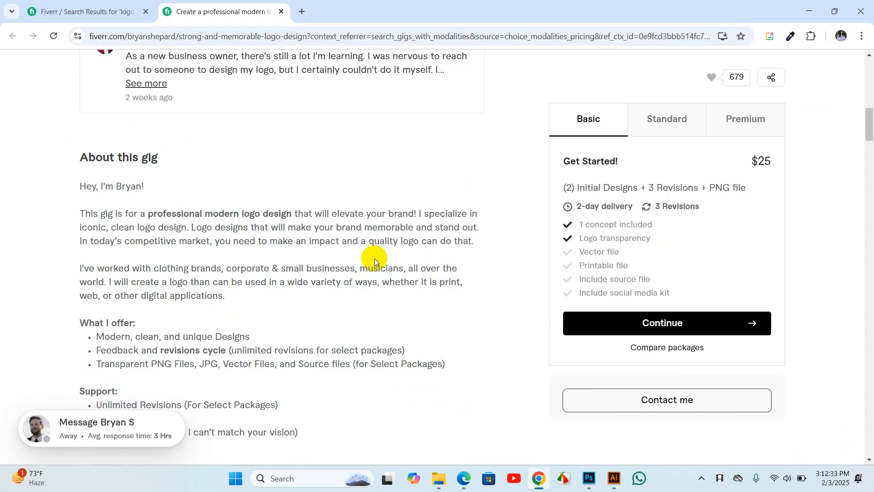
{"action": "scroll", "coordinate": [365, 259], "scroll_direction": "down", "scroll_amount": 2}
{"action": "left_click_drag", "start_coordinate": [70, 131], "coordinate": [233, 372]}
{"action": "scroll", "coordinate": [269, 288], "scroll_direction": "down", "scroll_amount": 1}
{"action": "left_click", "coordinate": [203, 223]}
{"action": "scroll", "coordinate": [224, 234], "scroll_direction": "down", "scroll_amount": 2}
{"action": "scroll", "coordinate": [226, 233], "scroll_direction": "up", "scroll_amount": 1}
{"action": "scroll", "coordinate": [225, 231], "scroll_direction": "down", "scroll_amount": 4}
{"action": "scroll", "coordinate": [230, 230], "scroll_direction": "down", "scroll_amount": 15}
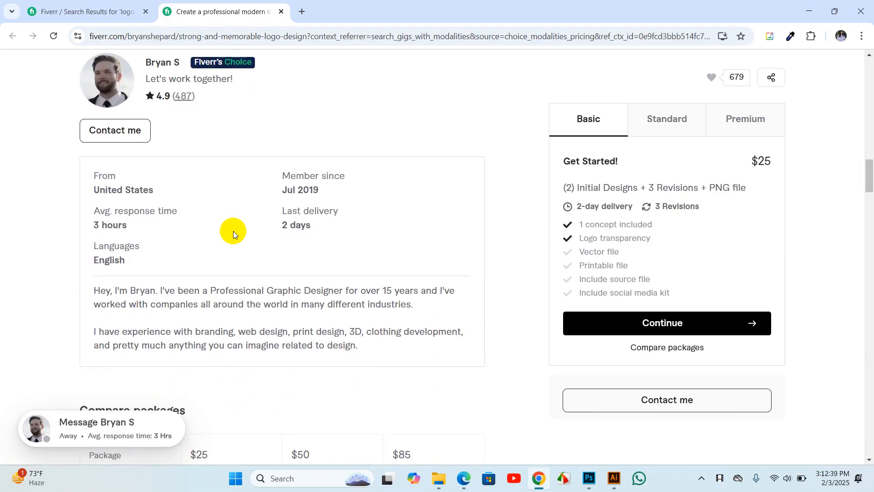
Examine the reference gig's customer reviews and related tags, and return to the gig creation form
{"action": "scroll", "coordinate": [233, 231], "scroll_direction": "down", "scroll_amount": 20}
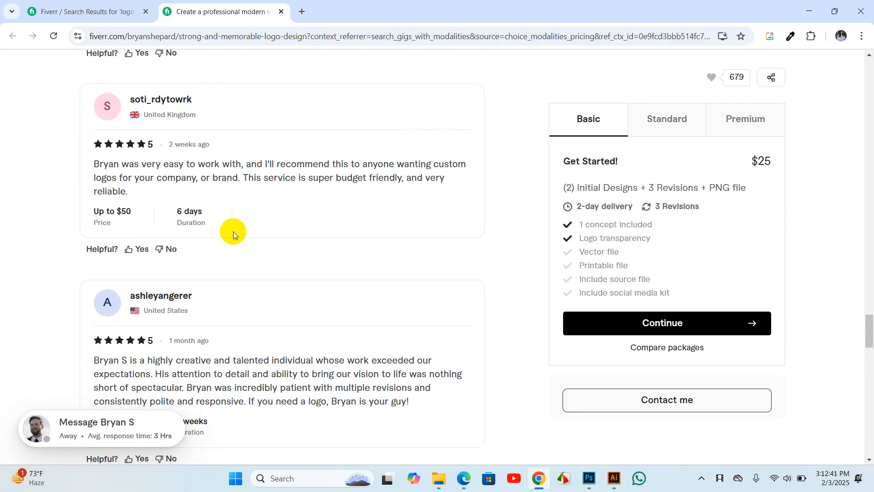
{"action": "scroll", "coordinate": [233, 231], "scroll_direction": "down", "scroll_amount": 4}
{"action": "left_click_drag", "start_coordinate": [80, 198], "coordinate": [173, 189]}
{"action": "left_click", "coordinate": [339, 151]}
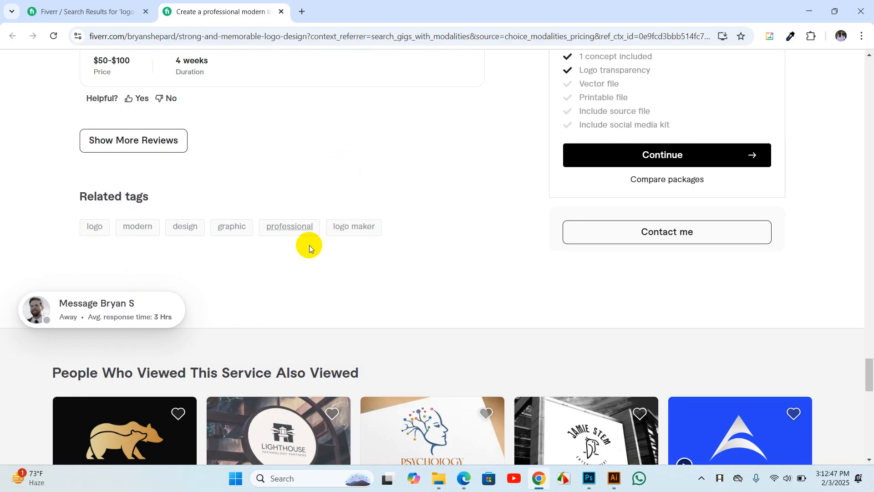
{"action": "left_click_drag", "start_coordinate": [86, 227], "coordinate": [92, 230]}
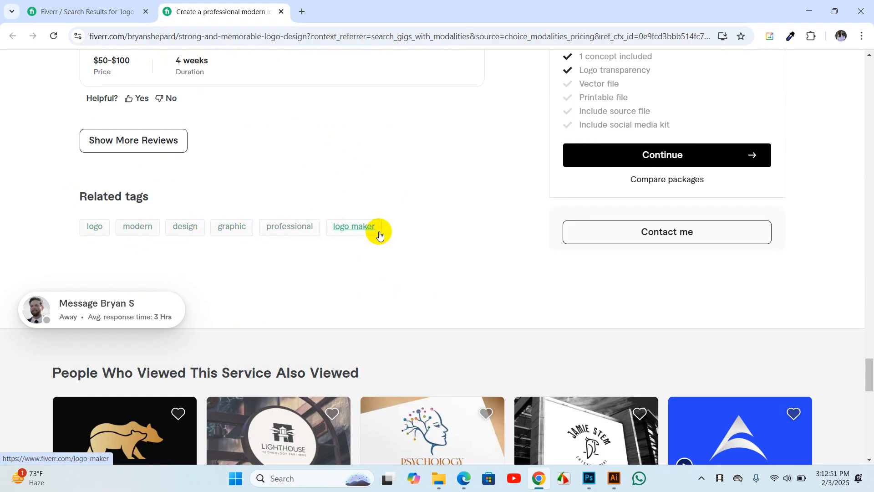
{"action": "scroll", "coordinate": [377, 228], "scroll_direction": "up", "scroll_amount": 5}
{"action": "scroll", "coordinate": [396, 185], "scroll_direction": "up", "scroll_amount": 5}
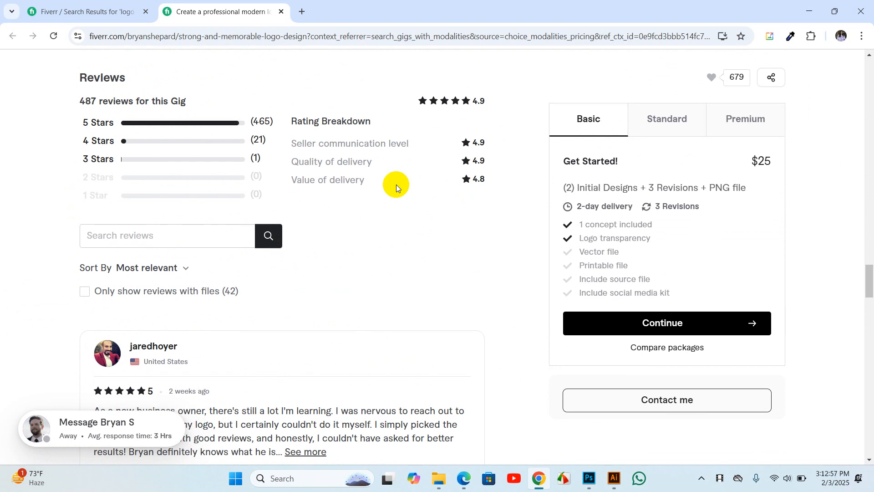
{"action": "left_click", "coordinate": [861, 8]}
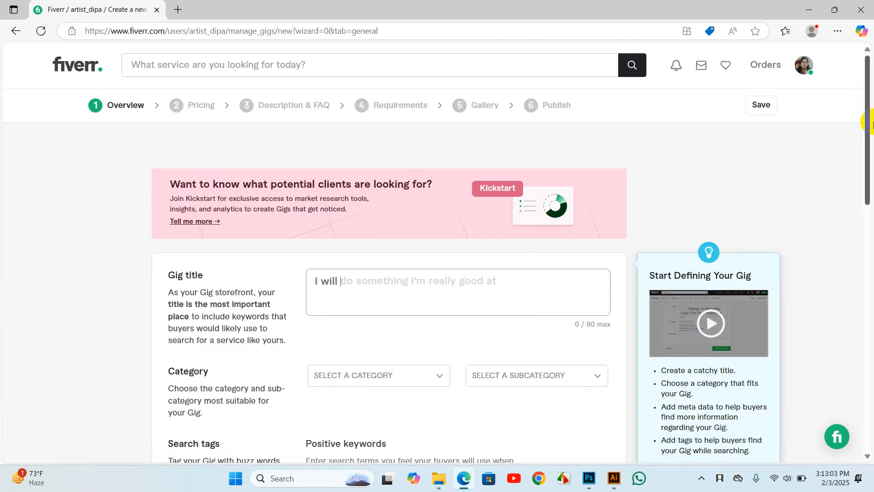
{"action": "type", "text": "des"}
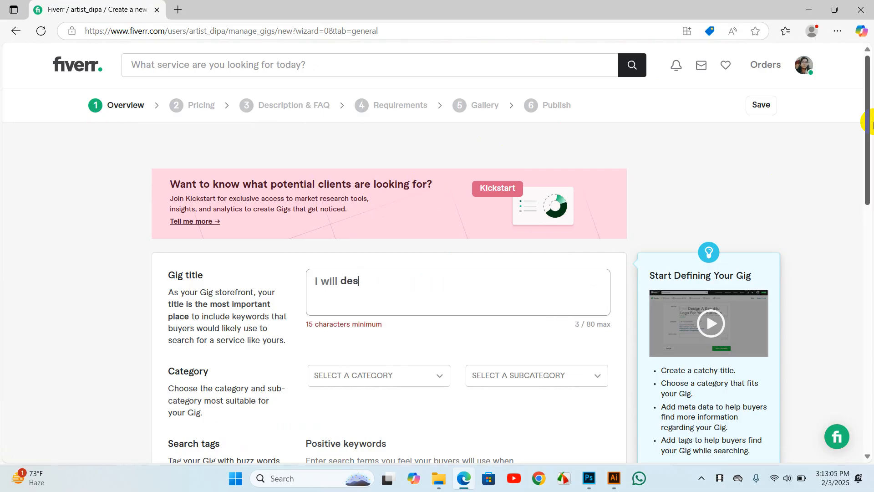
{"action": "type", "text": "ign m"}
{"action": "key", "text": "BackSpace"}
{"action": "key", "text": "BackSpace"}
{"action": "key", "text": "BackSpace"}
{"action": "key", "text": "BackSpace"}
{"action": "key", "text": "BackSpace"}
{"action": "key", "text": "BackSpace"}
{"action": "key", "text": "BackSpace"}
{"action": "key", "text": "BackSpace"}
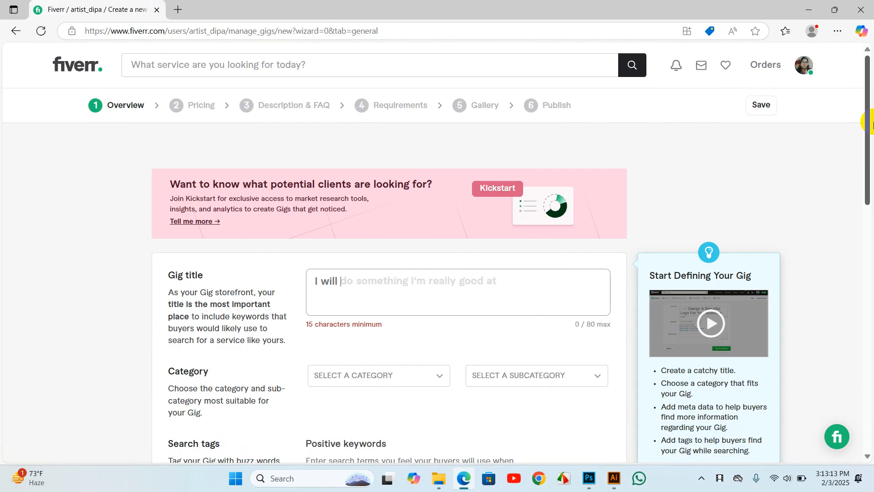
Enter "Design Modern Logo within 24 Hours" as the gig title following "I will"
{"action": "type", "text": "Desi"}
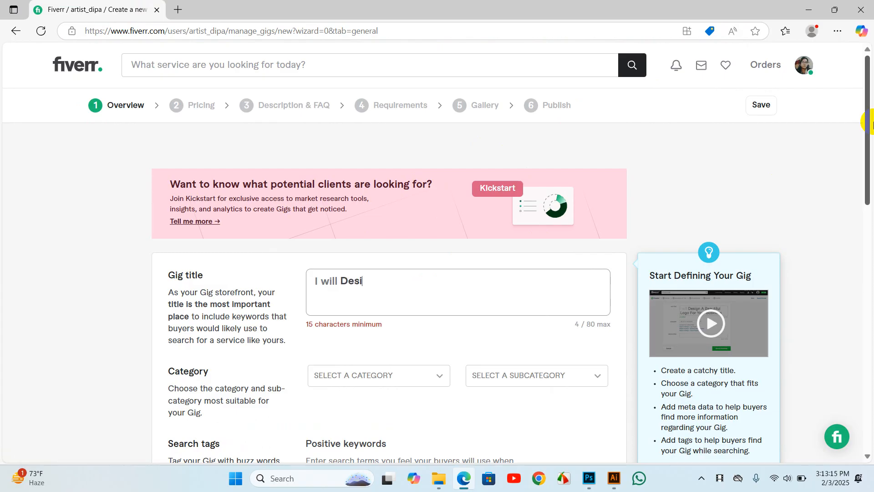
{"action": "type", "text": "gn Modern Lo"}
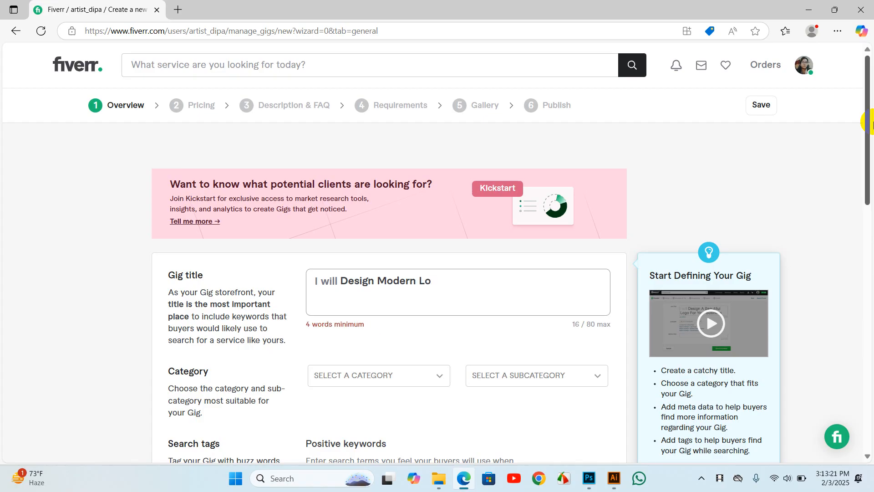
{"action": "type", "text": "go within 24 Hours"}
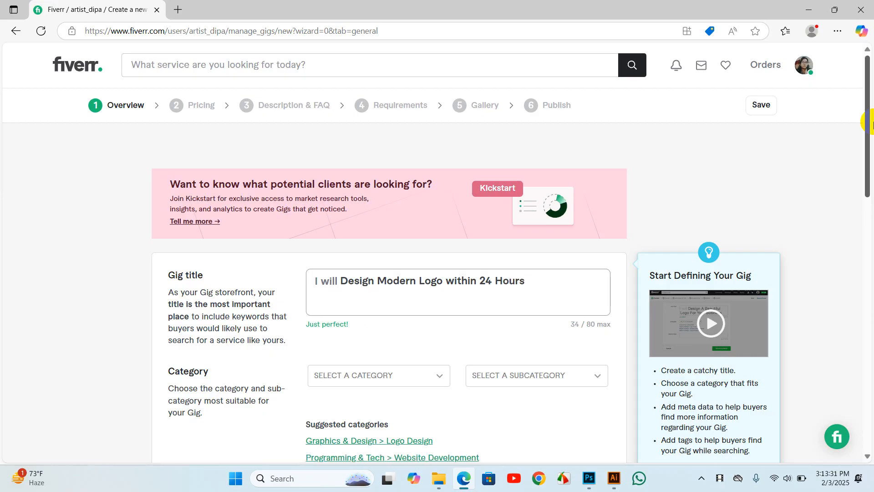
Insert the word "Minimal" between "Modern" and "Logo" in the gig title
{"action": "left_click_drag", "start_coordinate": [523, 279], "coordinate": [340, 282]}
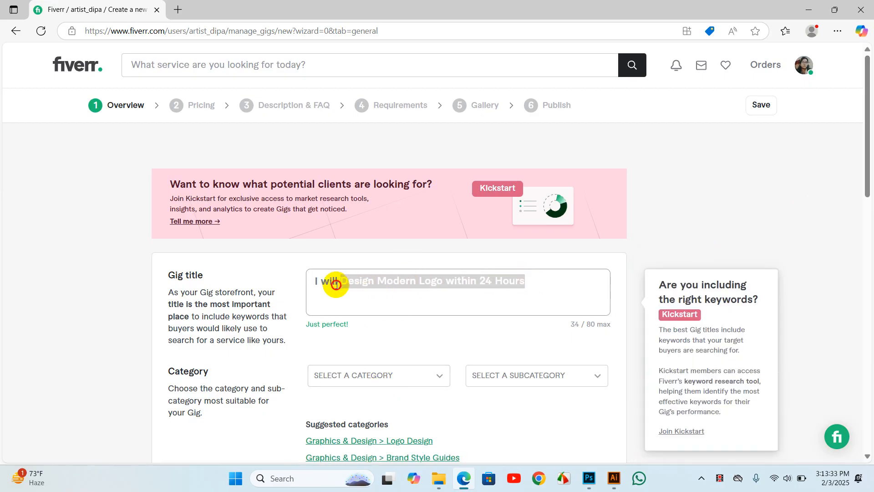
{"action": "left_click", "coordinate": [446, 283]}
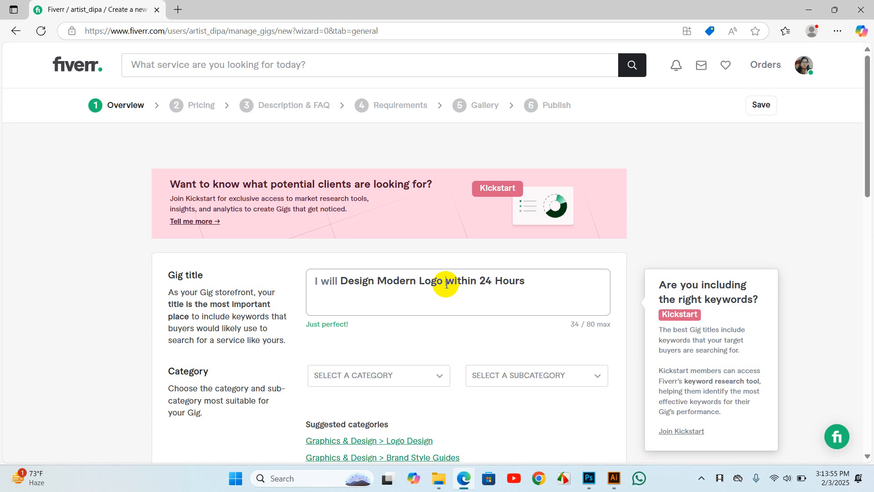
{"action": "left_click", "coordinate": [542, 281]}
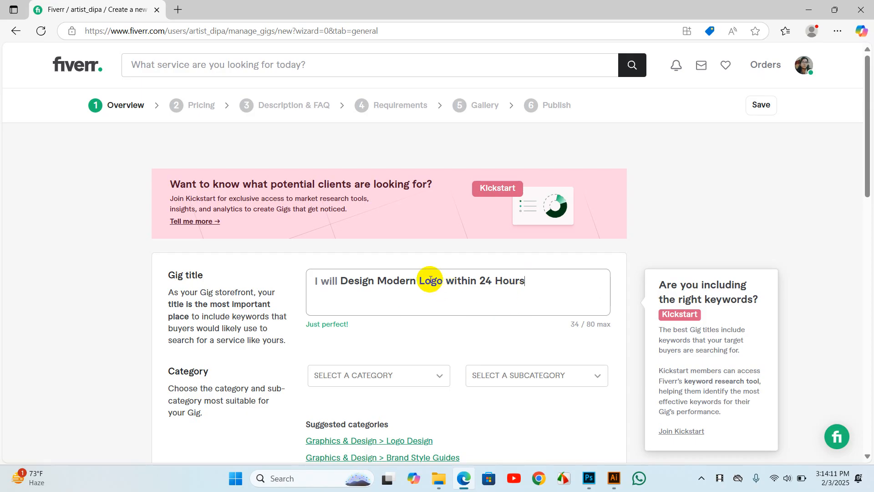
{"action": "left_click", "coordinate": [415, 280]}
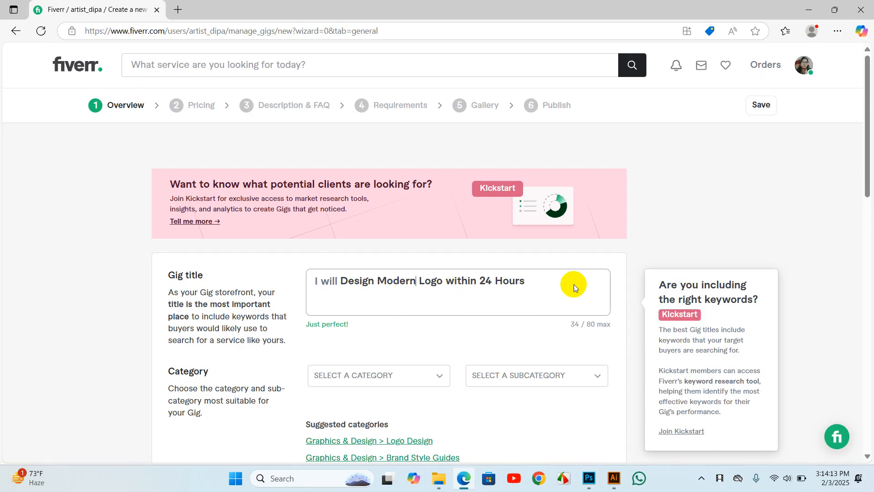
{"action": "type", "text": "Minimal"}
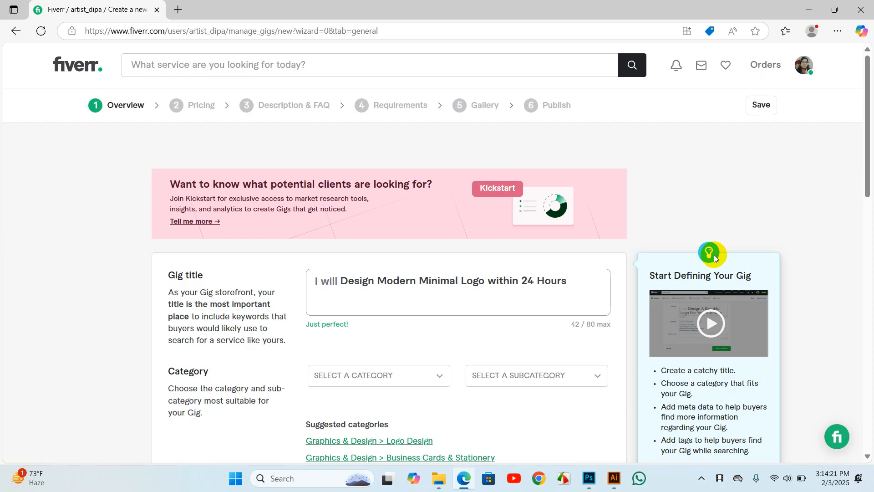
Set the gig's category to Graphics & Design and its subcategory to Logo Design
{"action": "scroll", "coordinate": [450, 241], "scroll_direction": "down", "scroll_amount": 2}
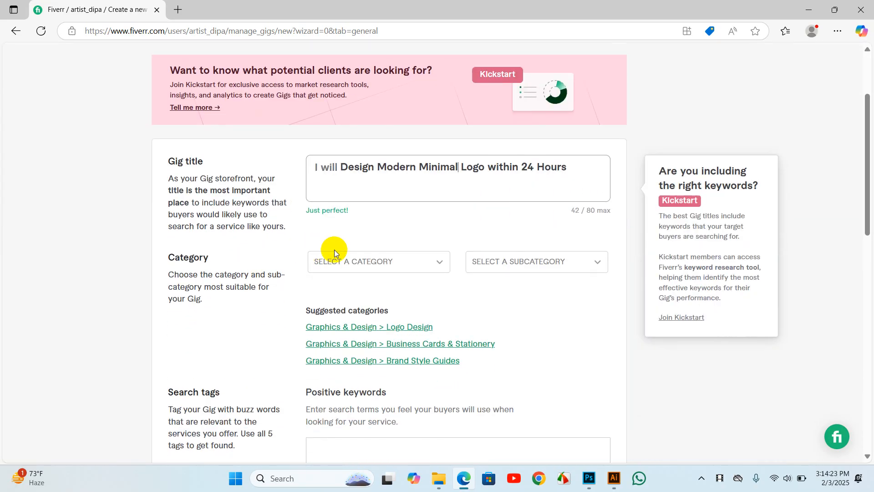
{"action": "left_click", "coordinate": [367, 264]}
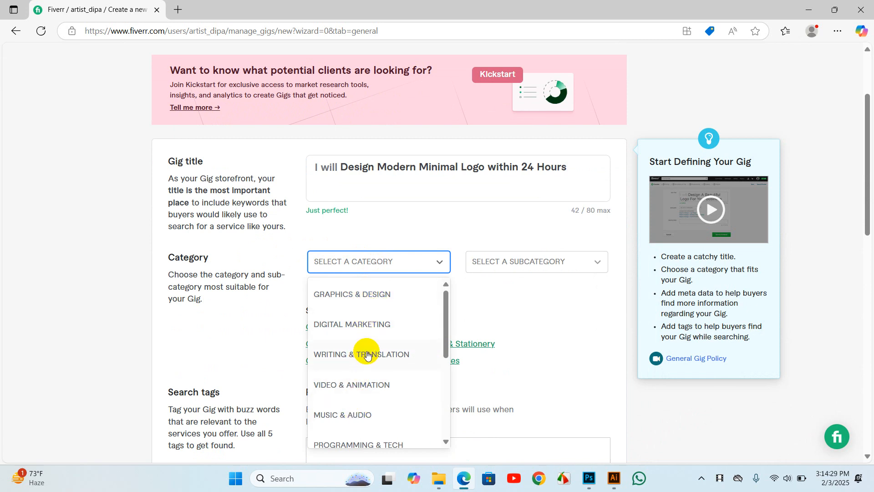
{"action": "left_click", "coordinate": [359, 294]}
{"action": "left_click", "coordinate": [488, 263]}
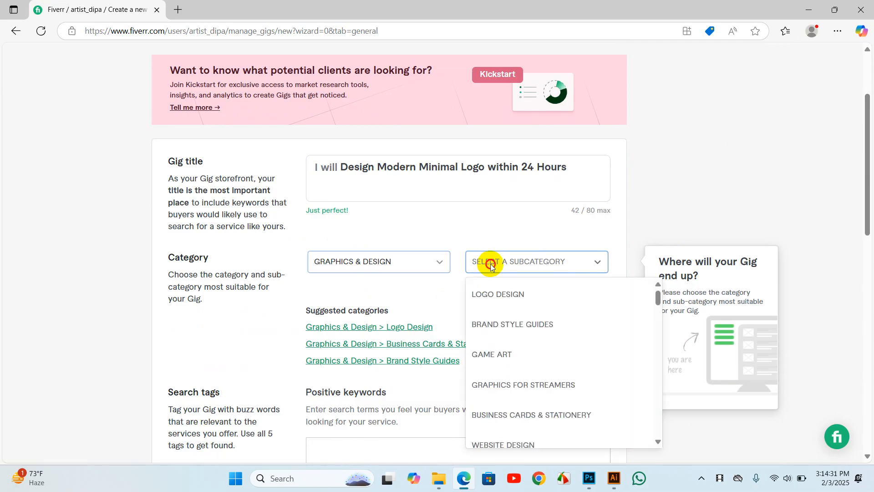
{"action": "left_click", "coordinate": [496, 292]}
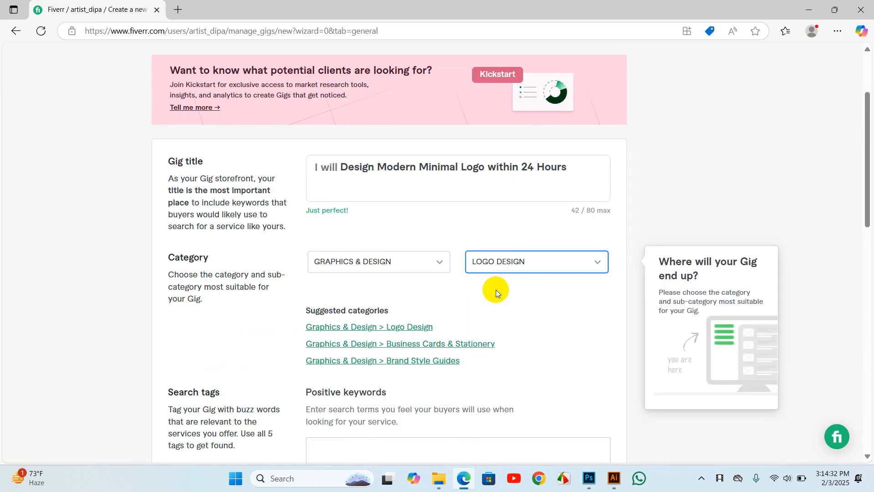
{"action": "left_click", "coordinate": [503, 266]}
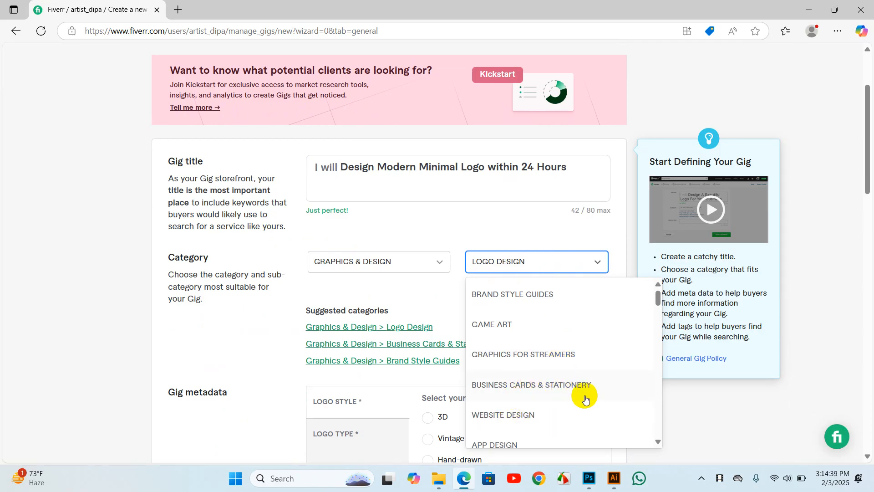
{"action": "scroll", "coordinate": [585, 395], "scroll_direction": "down", "scroll_amount": 6}
{"action": "scroll", "coordinate": [567, 367], "scroll_direction": "up", "scroll_amount": 6}
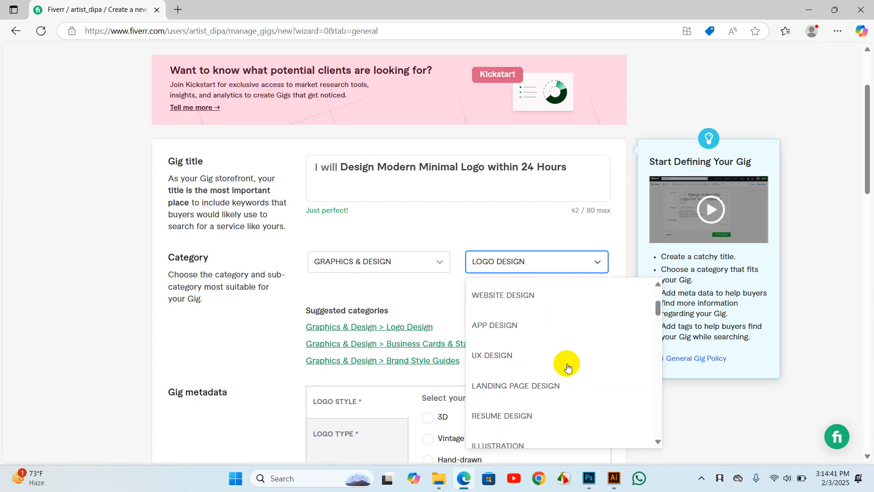
{"action": "left_click", "coordinate": [511, 232]}
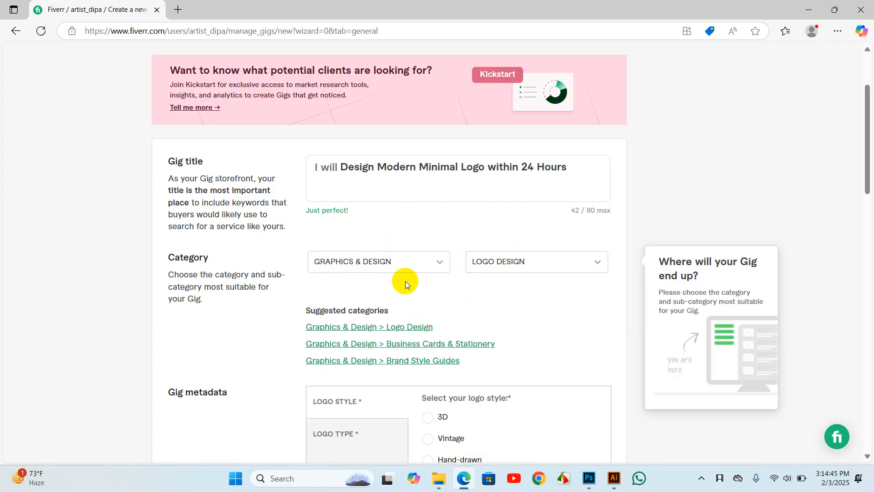
Set the logo style in the gig metadata to Modern
{"action": "scroll", "coordinate": [405, 281], "scroll_direction": "down", "scroll_amount": 3}
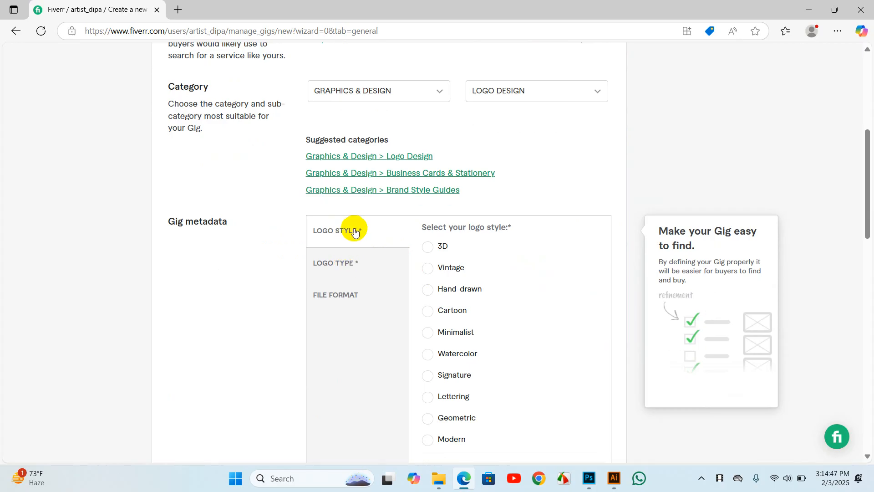
{"action": "left_click", "coordinate": [426, 332]}
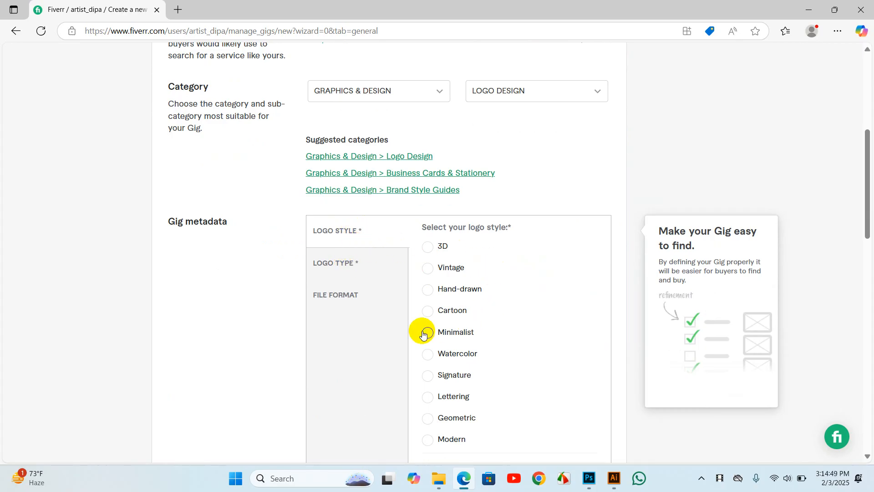
{"action": "scroll", "coordinate": [539, 364], "scroll_direction": "down", "scroll_amount": 1}
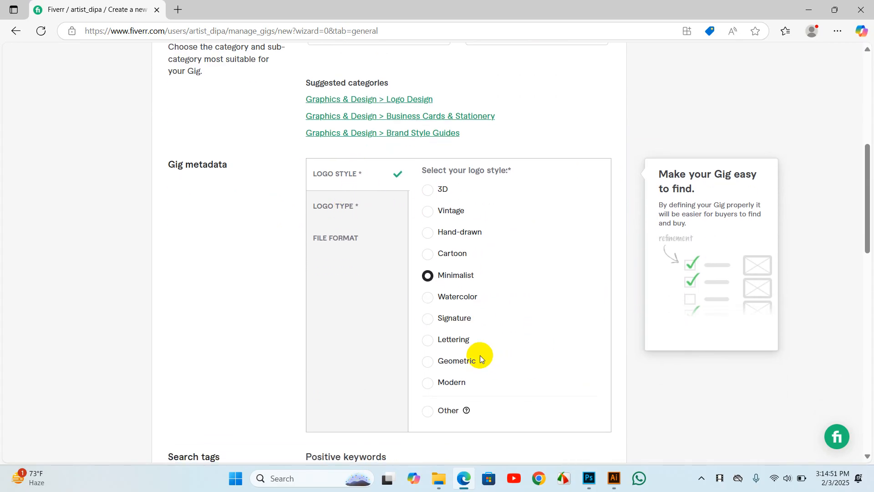
{"action": "left_click", "coordinate": [428, 340]}
{"action": "left_click", "coordinate": [427, 276]}
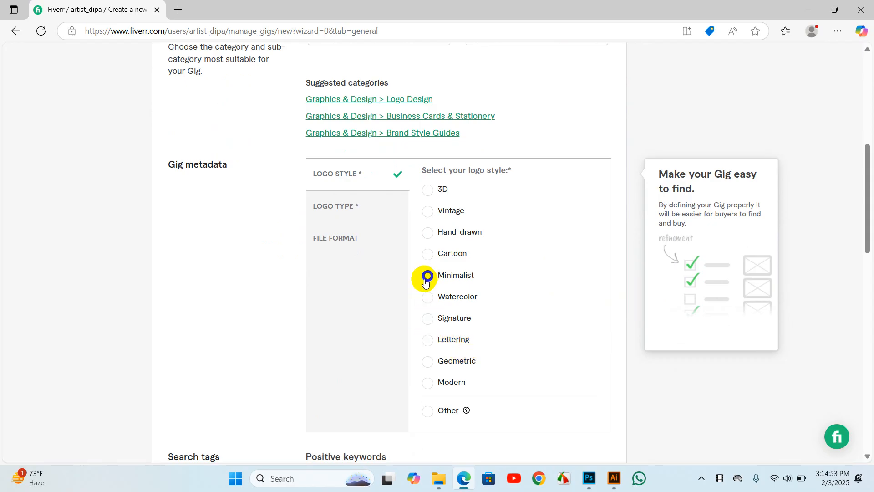
{"action": "left_click", "coordinate": [428, 382]}
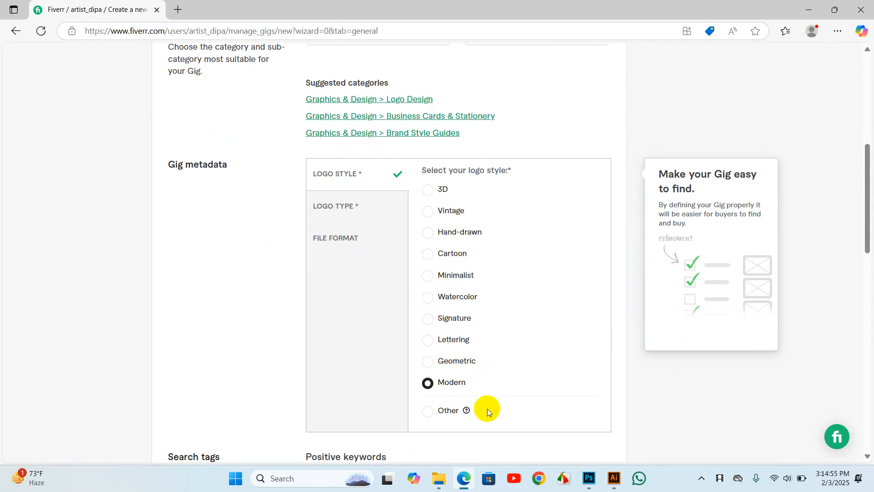
Choose Wordmark, Abstract and Emblem as the logo types in the gig metadata
{"action": "left_click", "coordinate": [347, 208]}
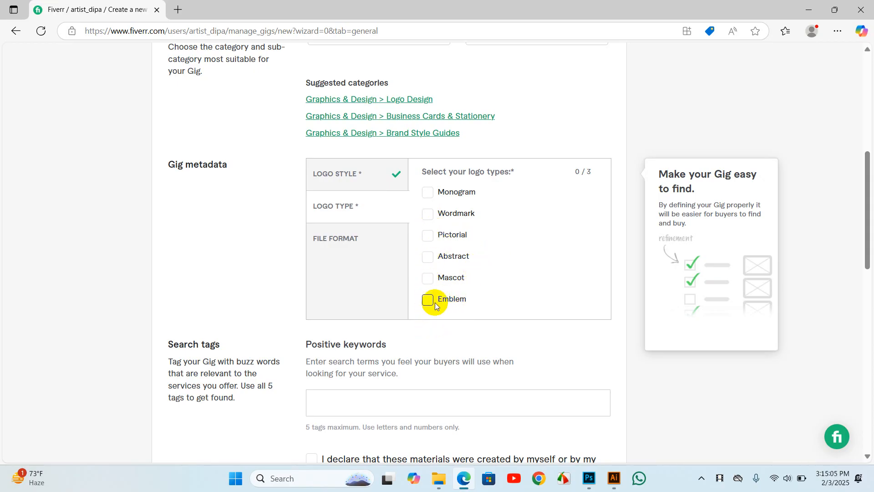
{"action": "left_click", "coordinate": [428, 214]}
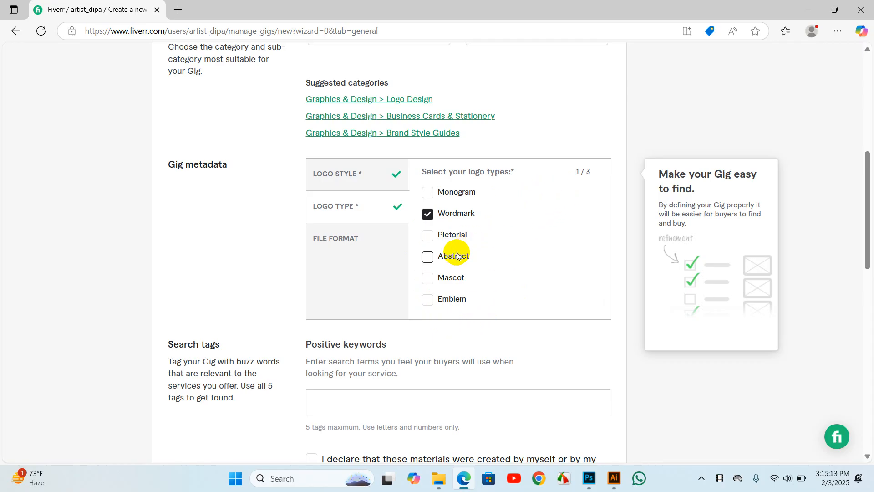
{"action": "left_click", "coordinate": [427, 257]}
{"action": "left_click", "coordinate": [428, 301]}
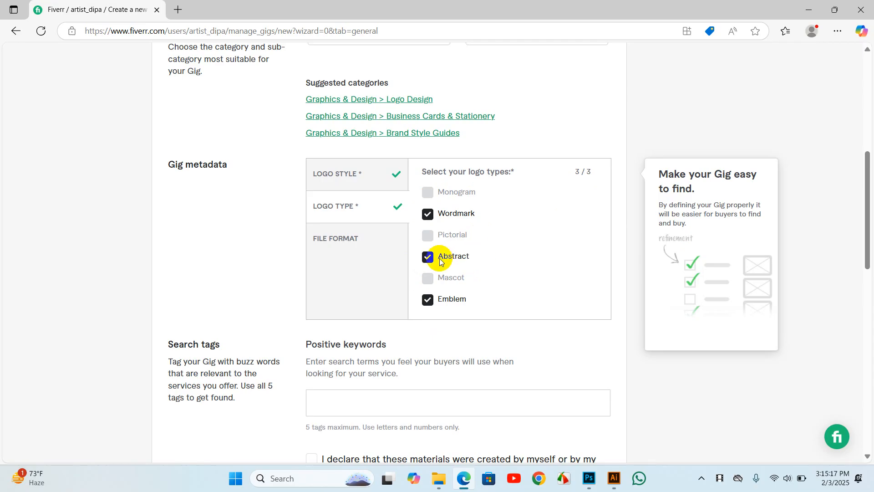
Choose PNG, SVG, EPS and AI as the file formats in the gig metadata
{"action": "left_click", "coordinate": [352, 246]}
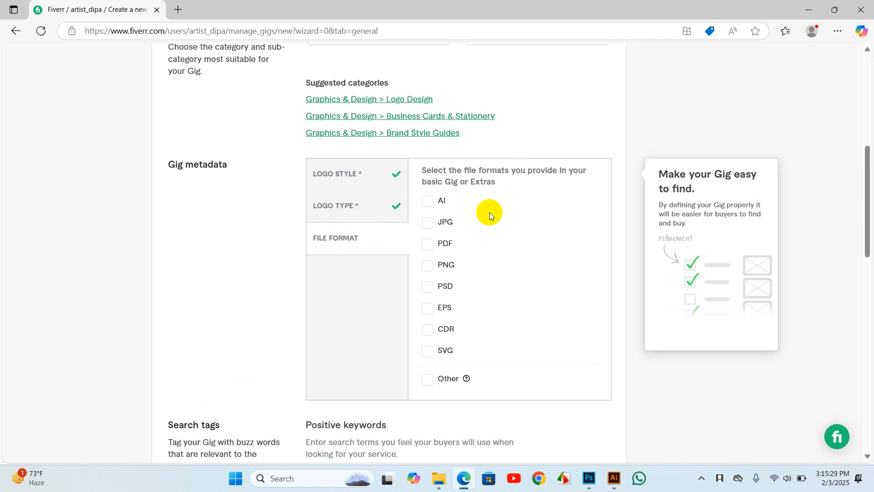
{"action": "left_click", "coordinate": [444, 264]}
{"action": "scroll", "coordinate": [475, 232], "scroll_direction": "down", "scroll_amount": 4}
{"action": "scroll", "coordinate": [477, 229], "scroll_direction": "up", "scroll_amount": 4}
{"action": "scroll", "coordinate": [467, 236], "scroll_direction": "down", "scroll_amount": 5}
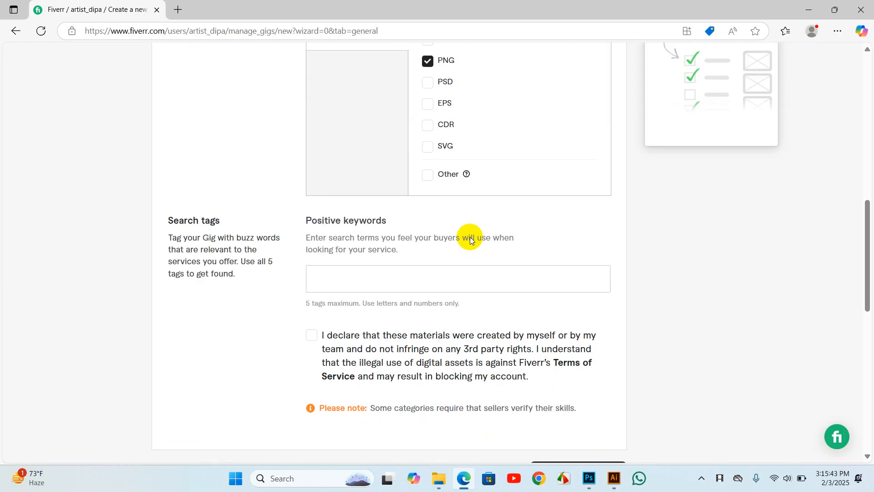
{"action": "scroll", "coordinate": [475, 234], "scroll_direction": "up", "scroll_amount": 3}
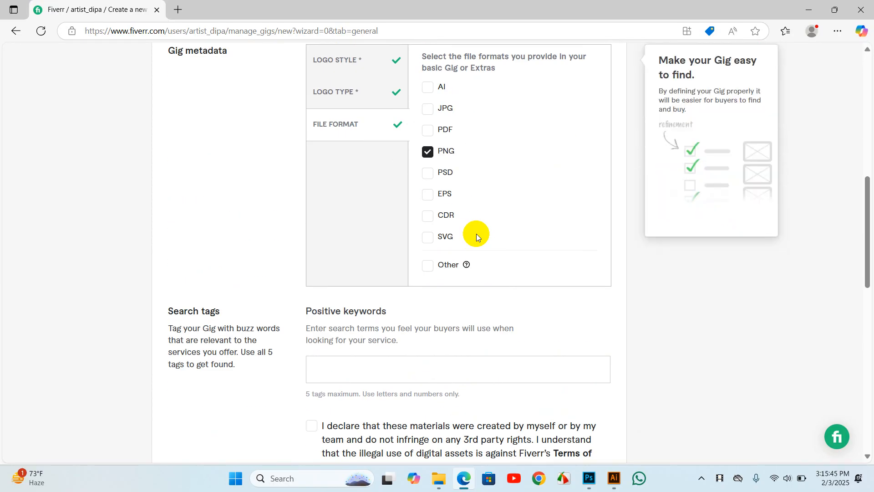
{"action": "scroll", "coordinate": [476, 234], "scroll_direction": "up", "scroll_amount": 7}
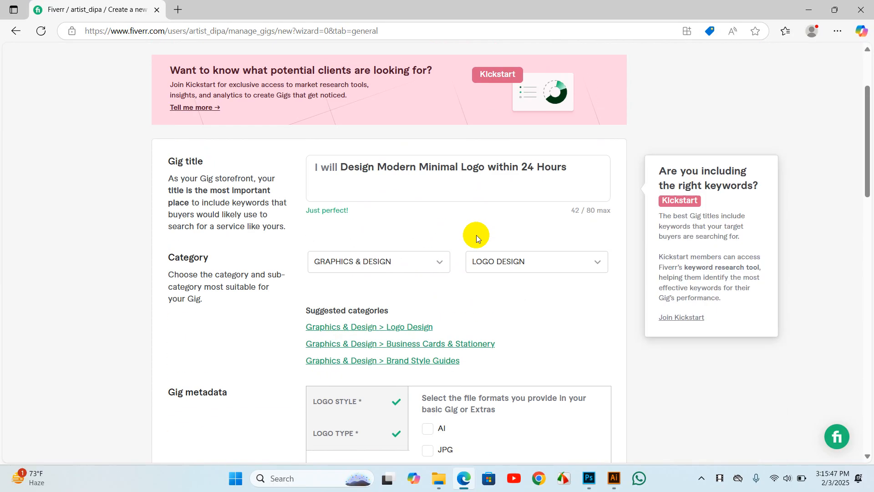
{"action": "scroll", "coordinate": [476, 235], "scroll_direction": "down", "scroll_amount": 5}
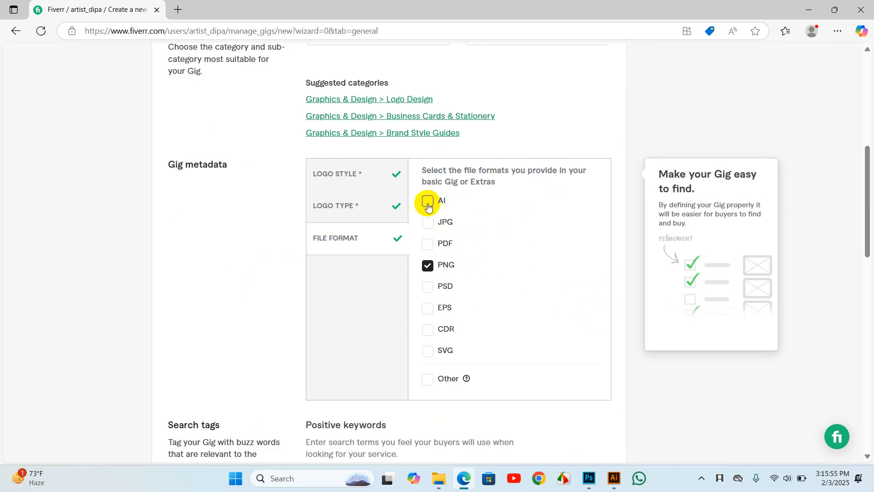
{"action": "left_click", "coordinate": [430, 351]}
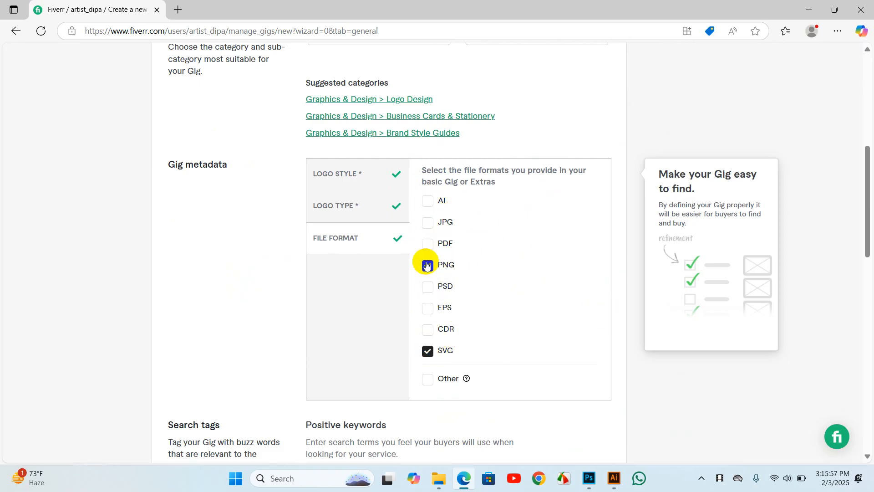
{"action": "left_click", "coordinate": [427, 307]}
{"action": "left_click", "coordinate": [428, 200]}
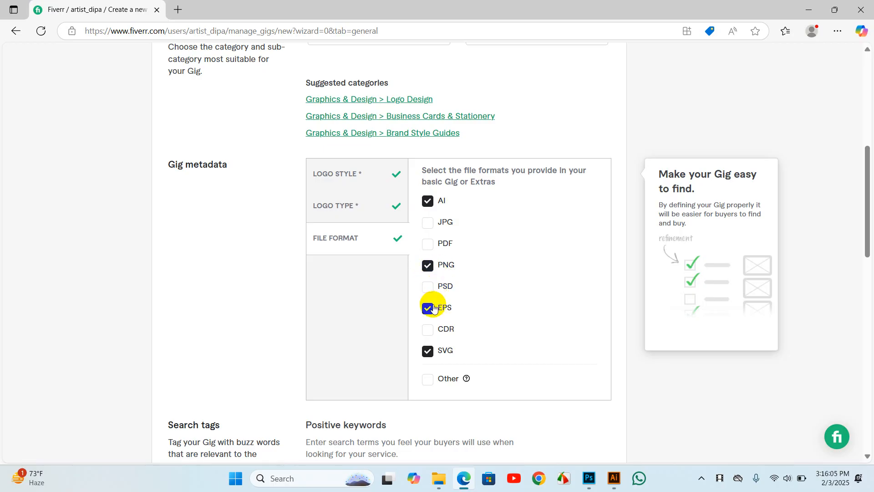
Add the suggested search tags "company logo", "custom logo" and "design logo" to the gig's positive keywords
{"action": "scroll", "coordinate": [444, 285], "scroll_direction": "down", "scroll_amount": 2}
{"action": "scroll", "coordinate": [444, 283], "scroll_direction": "down", "scroll_amount": 2}
{"action": "left_click", "coordinate": [348, 314]}
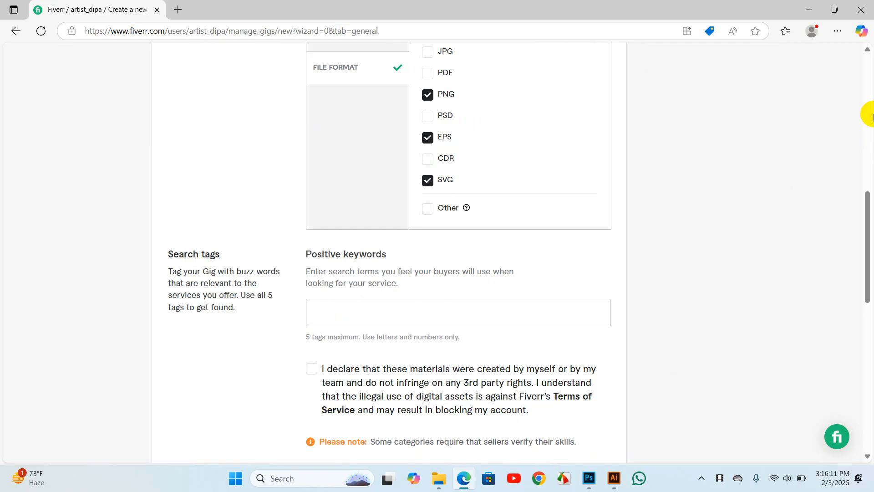
{"action": "type", "text": "logo"}
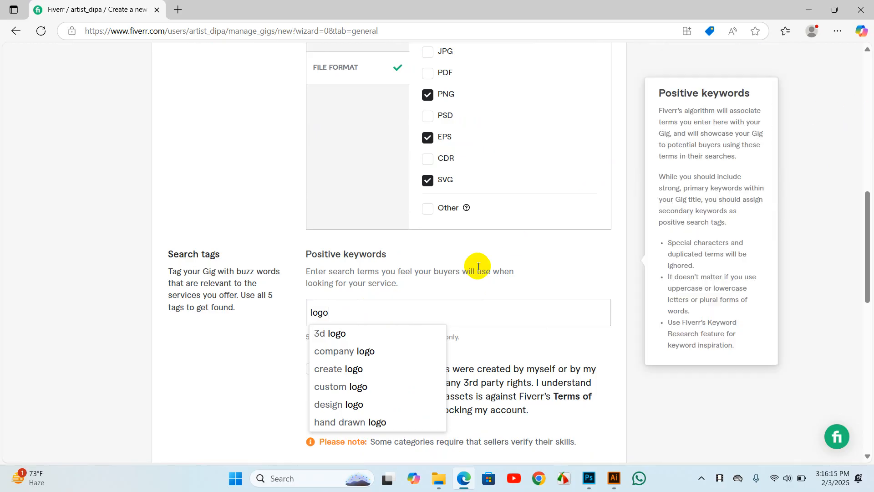
{"action": "left_click", "coordinate": [364, 351]}
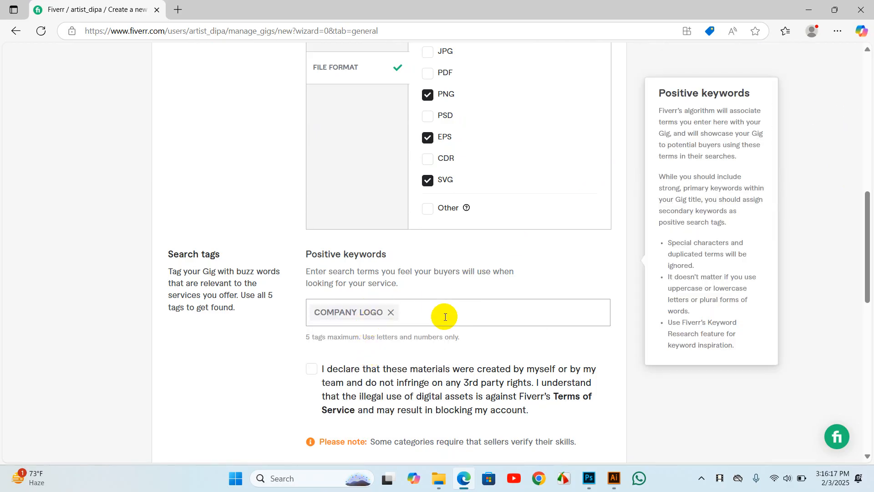
{"action": "type", "text": "logo"}
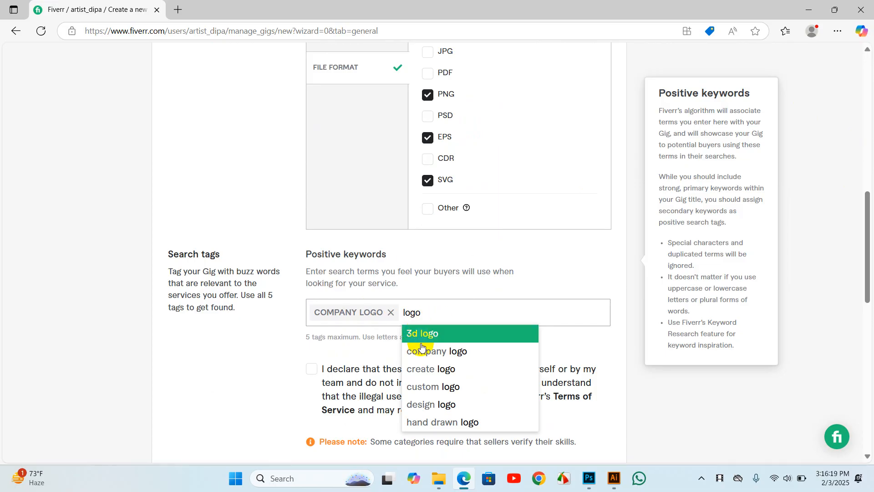
{"action": "left_click", "coordinate": [450, 386]}
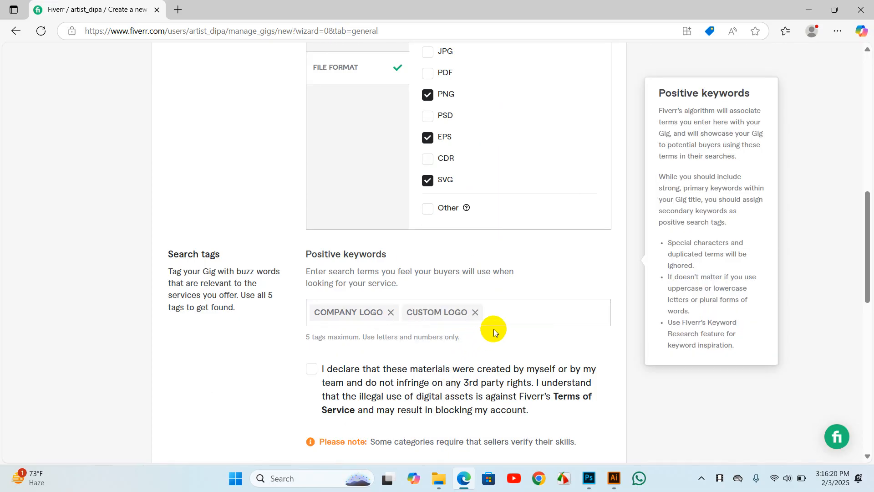
{"action": "type", "text": "logo"}
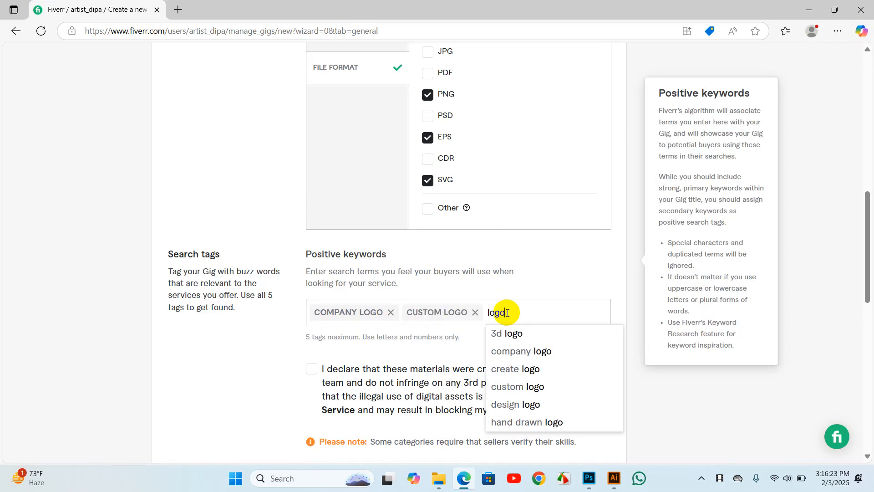
{"action": "left_click", "coordinate": [543, 406]}
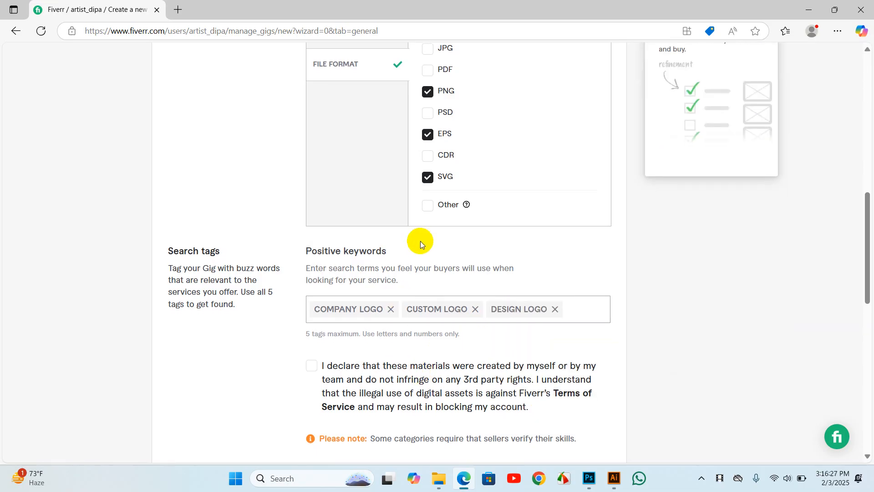
Accept the declaration that the materials are self-created and save the gig overview to continue to pricing
{"action": "scroll", "coordinate": [419, 246], "scroll_direction": "down", "scroll_amount": 3}
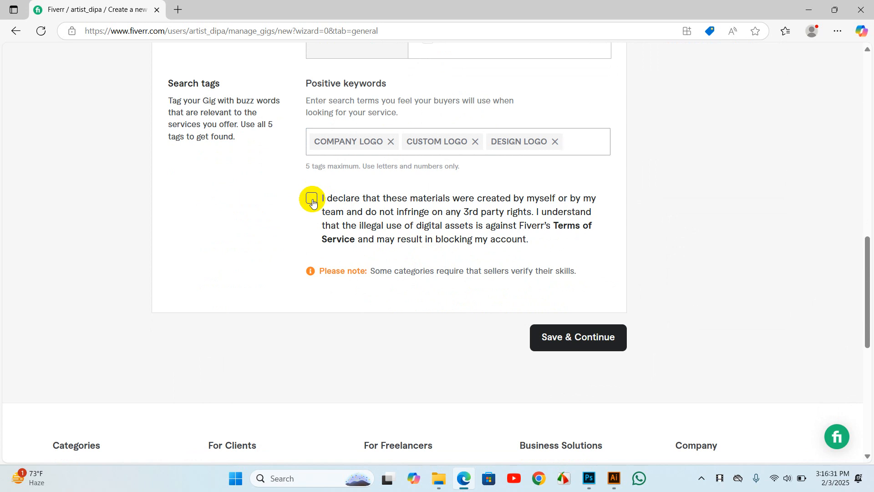
{"action": "scroll", "coordinate": [313, 202], "scroll_direction": "up", "scroll_amount": 1}
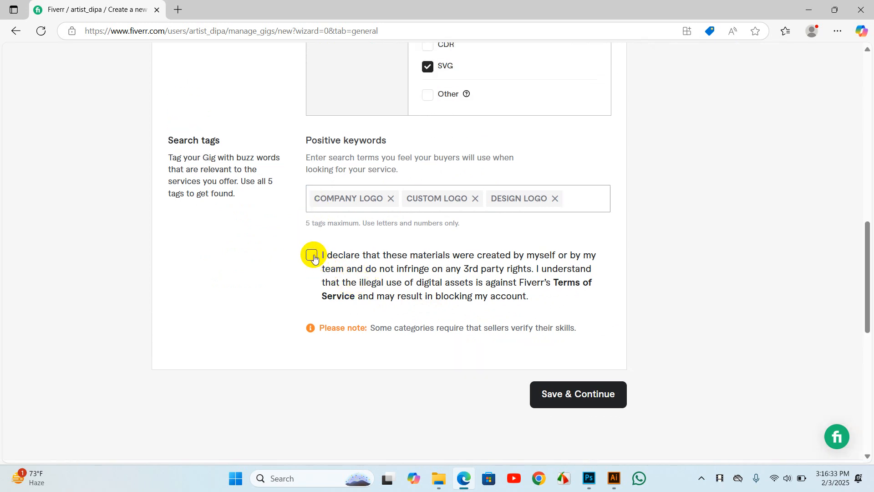
{"action": "left_click", "coordinate": [312, 256]}
{"action": "scroll", "coordinate": [351, 269], "scroll_direction": "up", "scroll_amount": 7}
{"action": "scroll", "coordinate": [351, 269], "scroll_direction": "down", "scroll_amount": 6}
{"action": "left_click", "coordinate": [566, 450]}
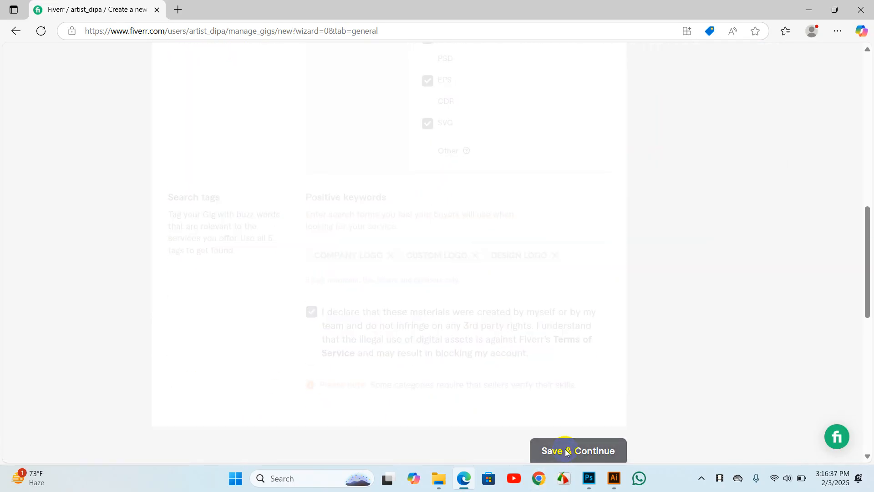
Look over the Scope & Pricing page and the fields of its Basic, Standard and Premium packages
{"action": "scroll", "coordinate": [403, 243], "scroll_direction": "up", "scroll_amount": 2}
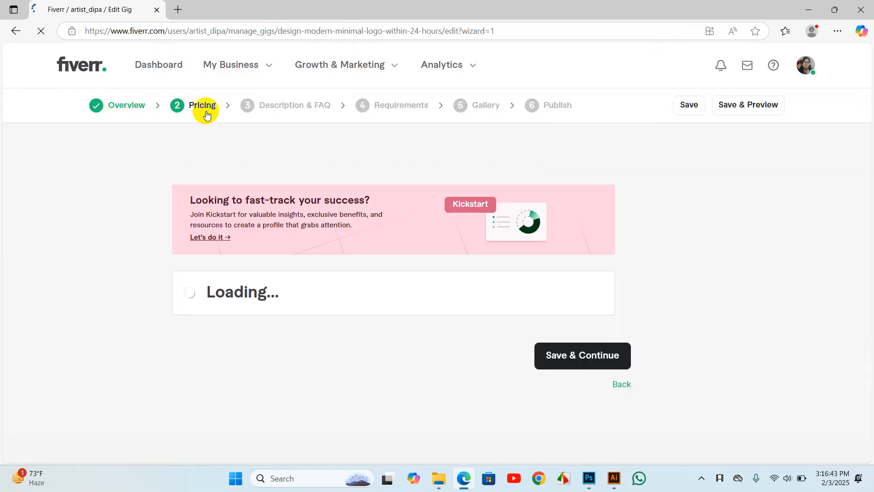
{"action": "scroll", "coordinate": [254, 250], "scroll_direction": "down", "scroll_amount": 3}
{"action": "left_click", "coordinate": [332, 230]}
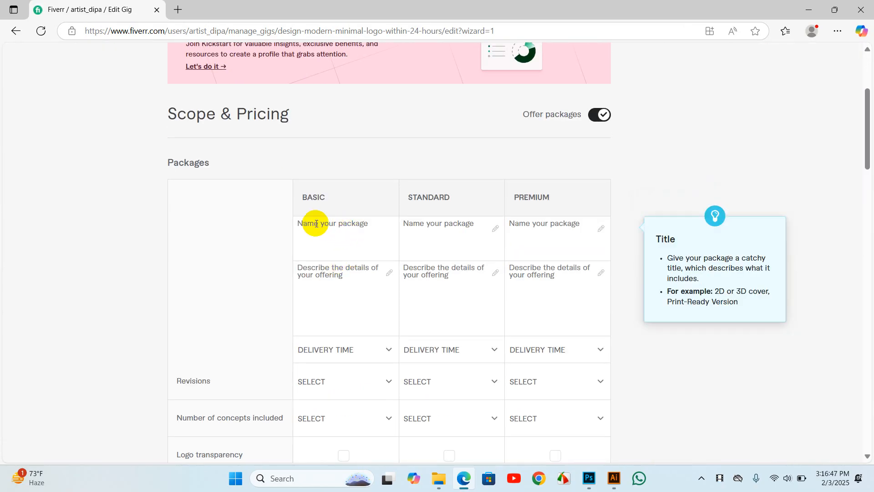
{"action": "scroll", "coordinate": [316, 224], "scroll_direction": "up", "scroll_amount": 3}
{"action": "scroll", "coordinate": [324, 245], "scroll_direction": "down", "scroll_amount": 7}
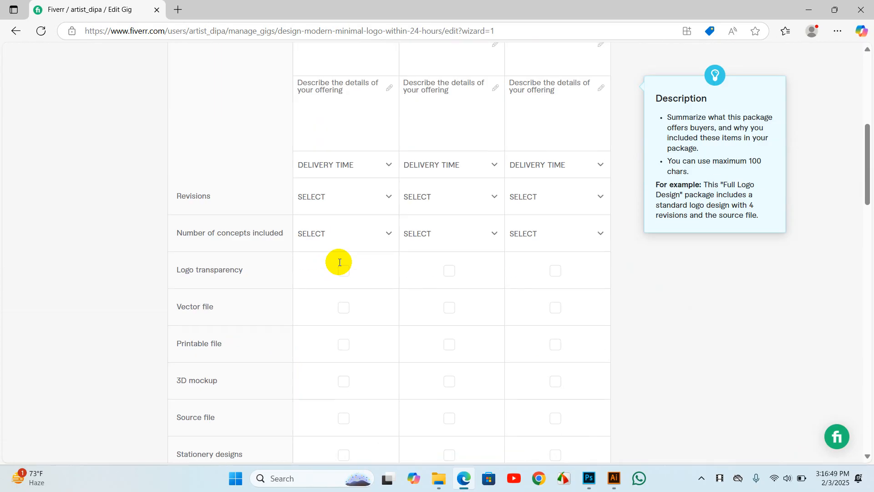
{"action": "scroll", "coordinate": [330, 197], "scroll_direction": "up", "scroll_amount": 3}
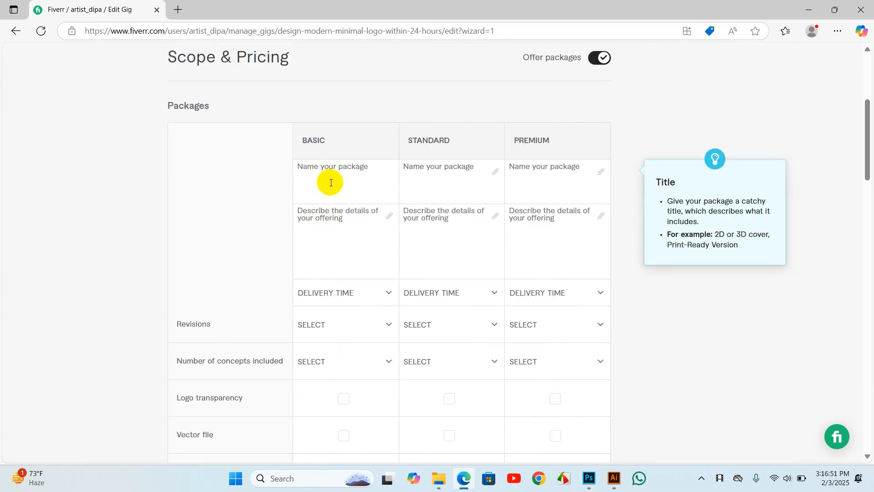
{"action": "double_click", "coordinate": [307, 144]}
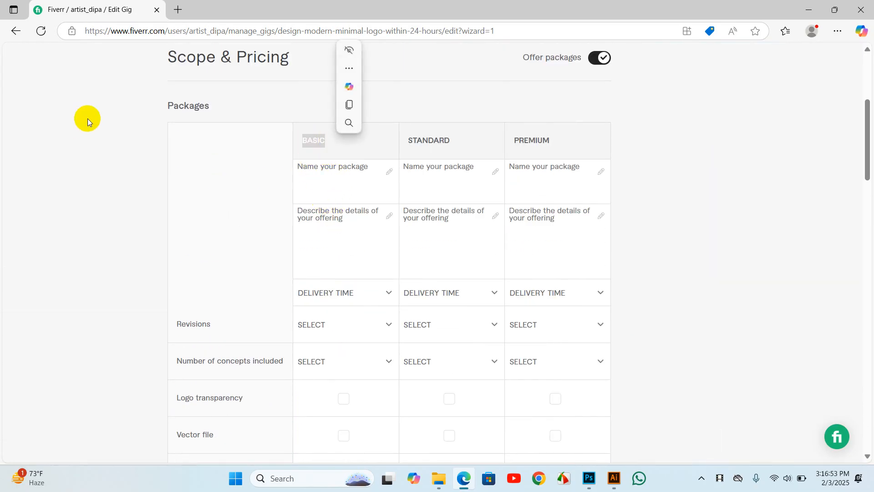
{"action": "left_click_drag", "start_coordinate": [178, 106], "coordinate": [217, 100]}
{"action": "scroll", "coordinate": [283, 136], "scroll_direction": "up", "scroll_amount": 2}
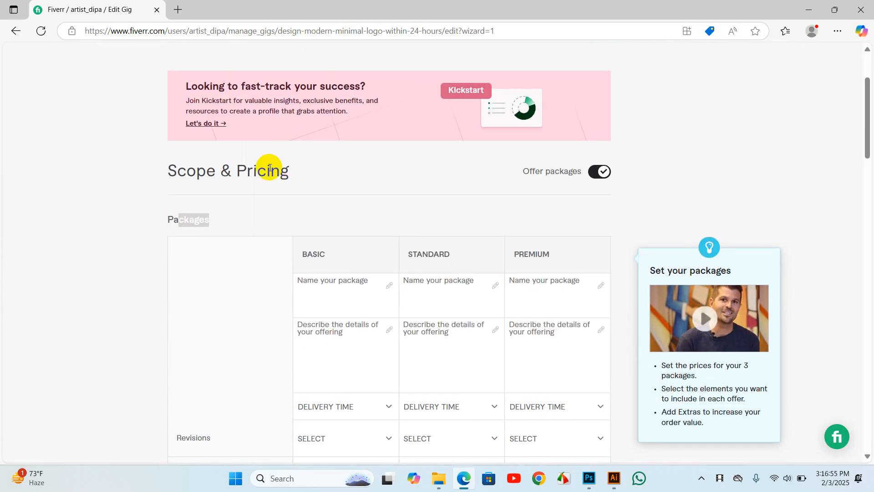
{"action": "scroll", "coordinate": [361, 208], "scroll_direction": "down", "scroll_amount": 1}
{"action": "scroll", "coordinate": [361, 208], "scroll_direction": "down", "scroll_amount": 1}
Name the Basic package SILVER, the Standard package GOLD and the Premium package DIAMOND
{"action": "left_click", "coordinate": [324, 176]}
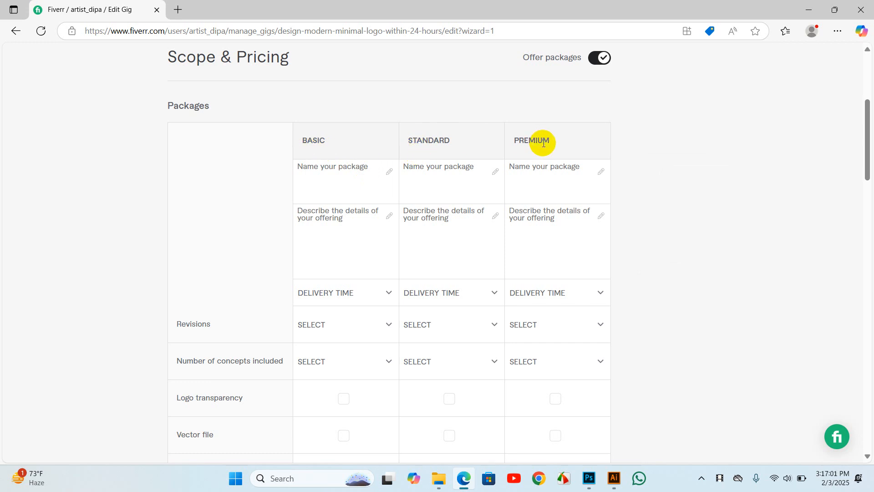
{"action": "mouse_move", "coordinate": [363, 185]}
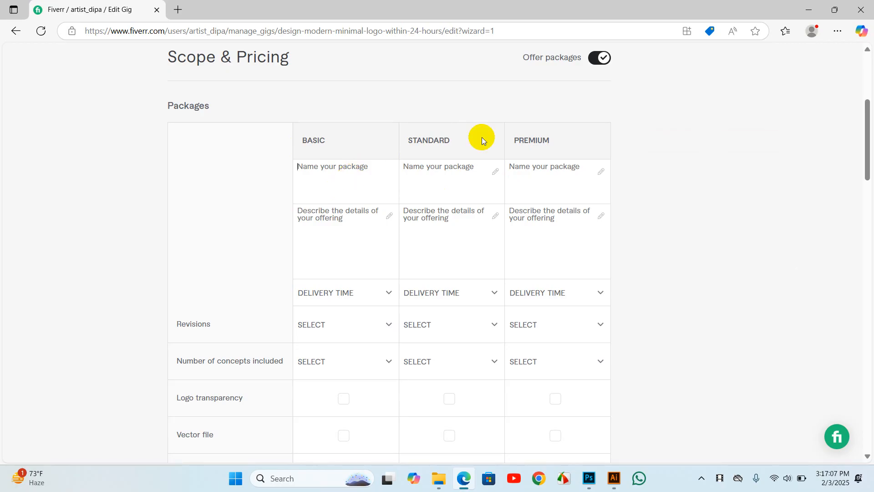
{"action": "type", "text": "SILVER"}
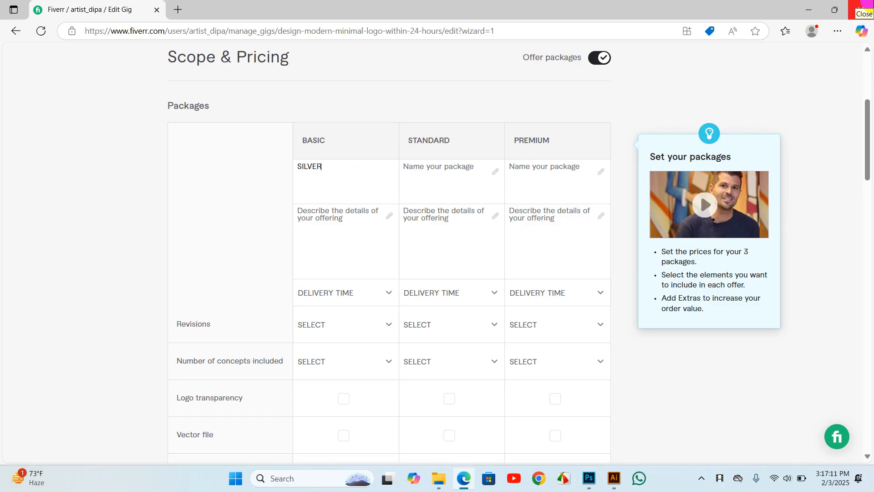
{"action": "left_click", "coordinate": [445, 172]}
{"action": "type", "text": "GOLD"}
{"action": "left_click", "coordinate": [558, 178]}
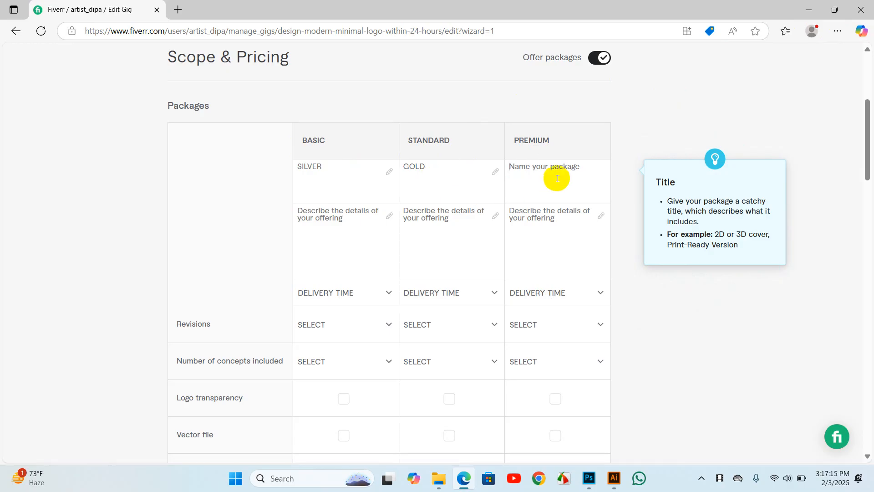
{"action": "type", "text": "DIAMON"}
{"action": "left_click", "coordinate": [317, 142]}
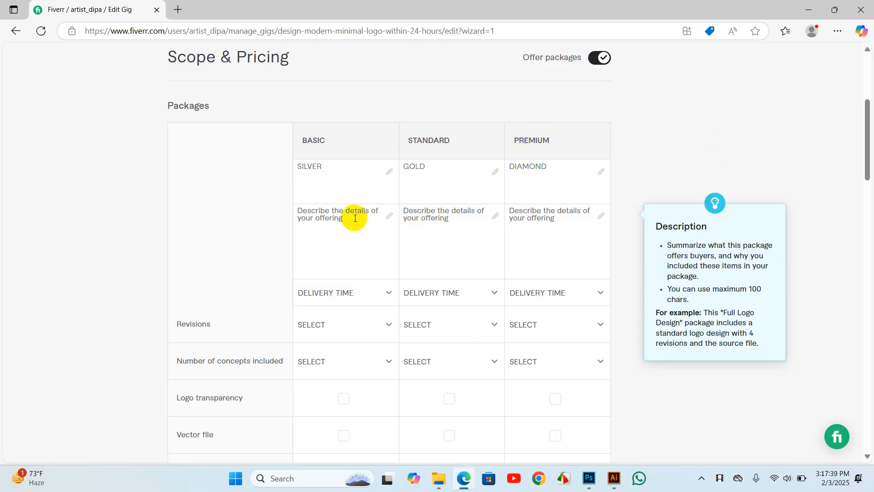
Describe the Basic package's offering as "1 Logo Concept + PNG + Mockup"
{"action": "left_click", "coordinate": [331, 216]}
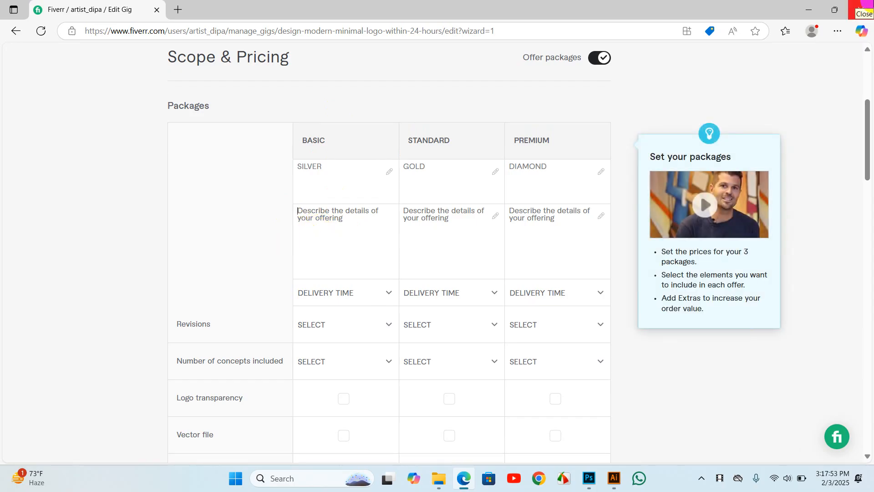
{"action": "type", "text": "1"}
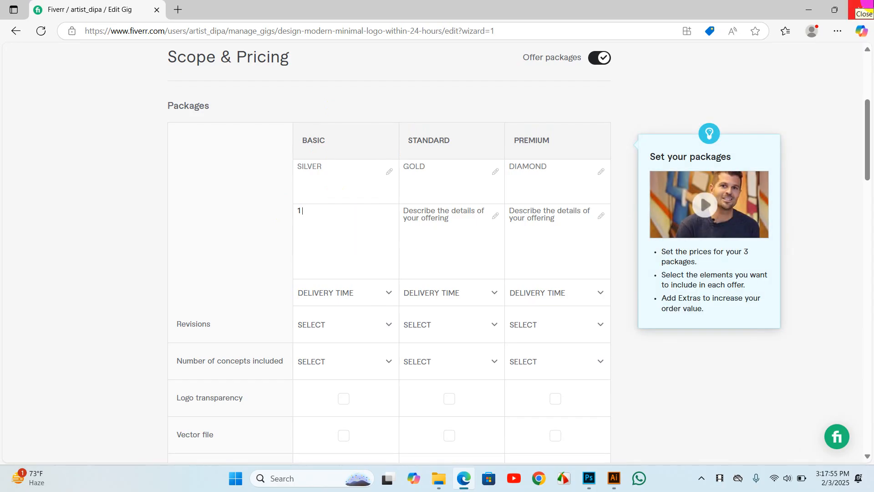
{"action": "type", "text": " Logo Concept wirg"}
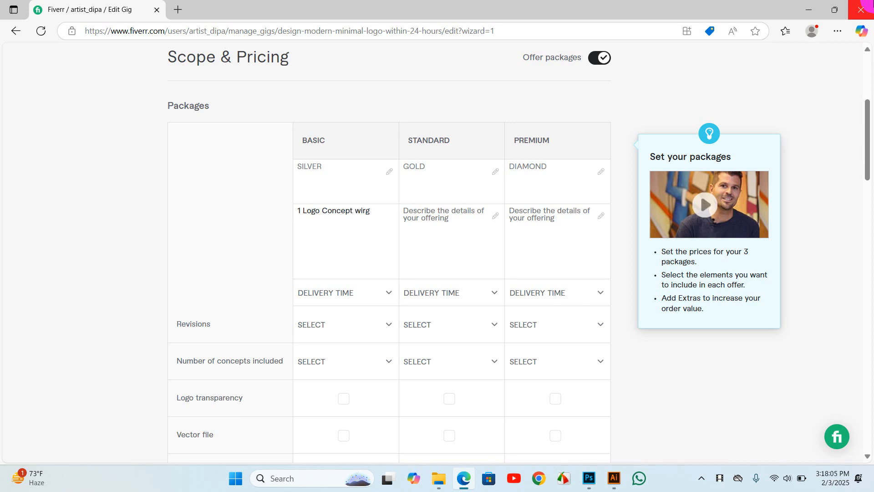
{"action": "key", "text": "BackSpace"}
{"action": "type", "text": "NG+"}
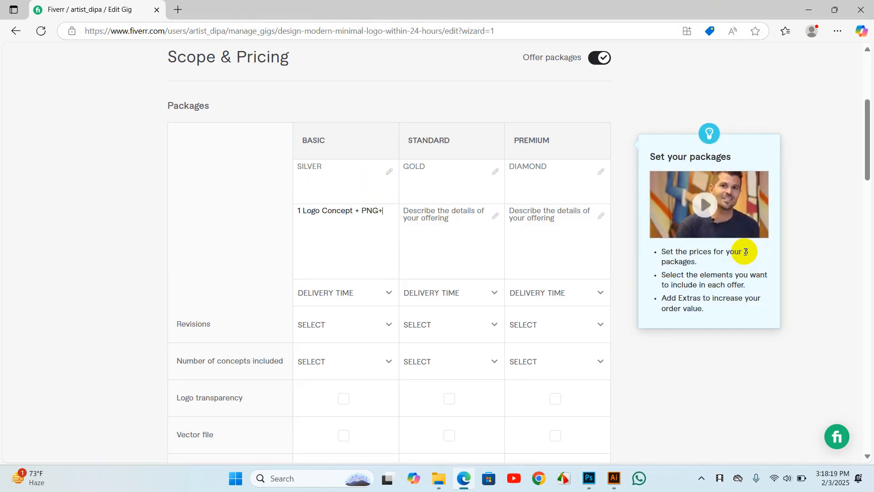
{"action": "key", "text": "BackSpace"}
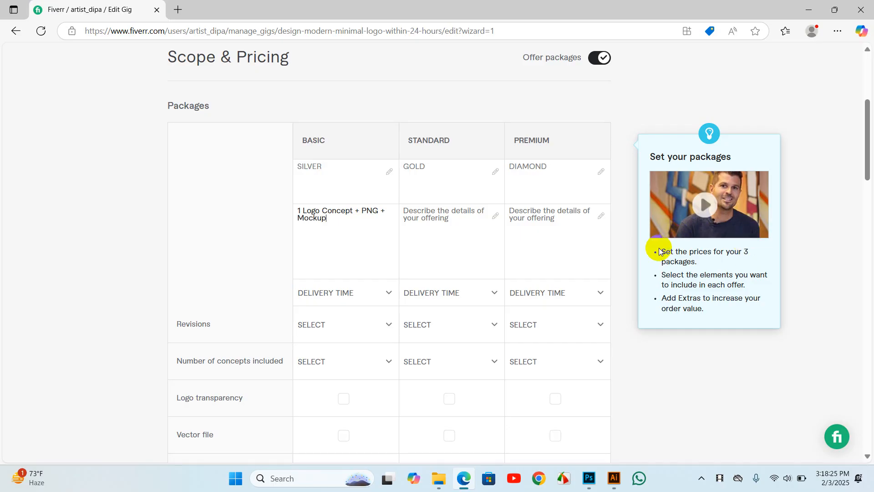
{"action": "triple_click", "coordinate": [292, 212]}
{"action": "key", "text": "ctrl+c"}
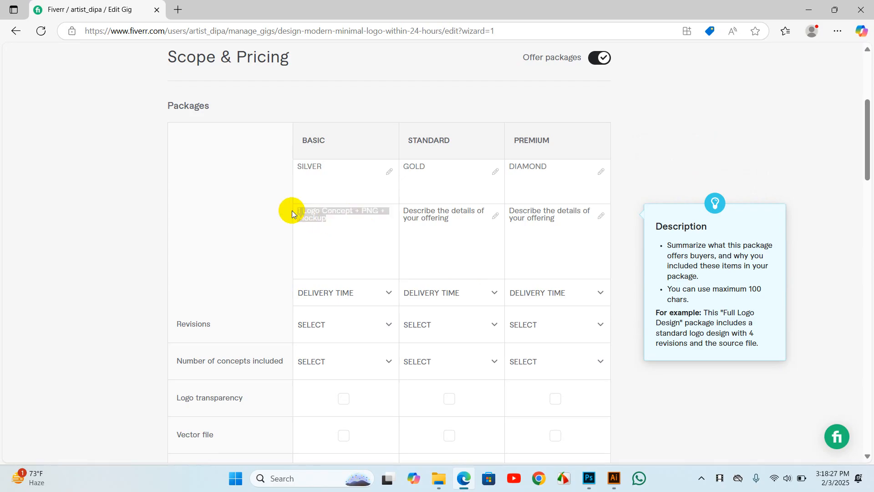
{"action": "left_click", "coordinate": [352, 233]}
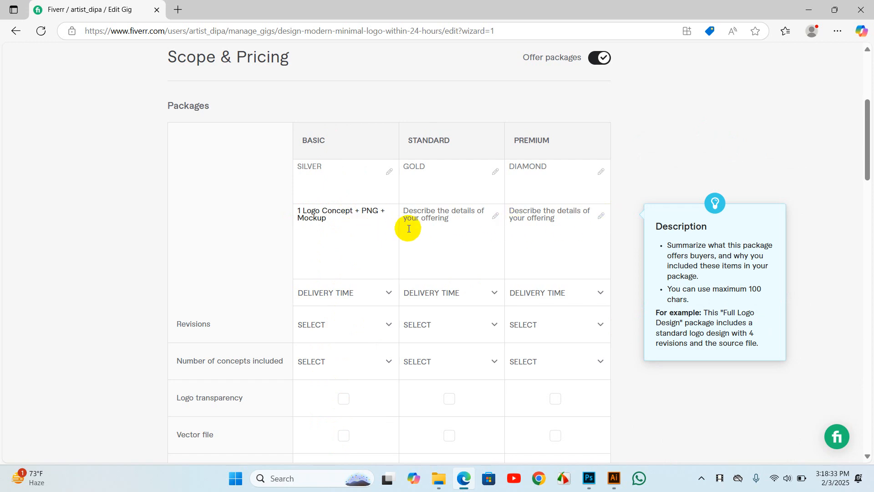
Describe the Standard package's offering as "2 Logo Concept + PNG + SVG + Mockup", starting from the Basic package's text
{"action": "left_click", "coordinate": [439, 217]}
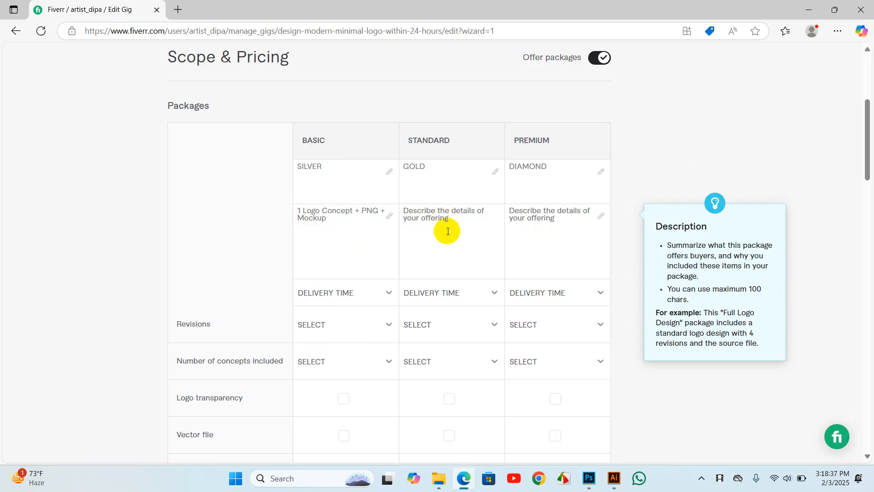
{"action": "key", "text": "ctrl+v"}
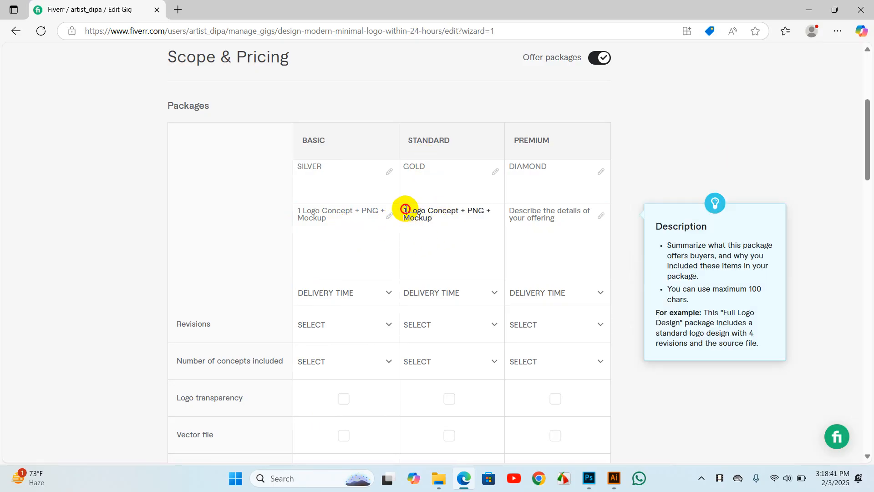
{"action": "double_click", "coordinate": [408, 210]}
{"action": "type", "text": "2"}
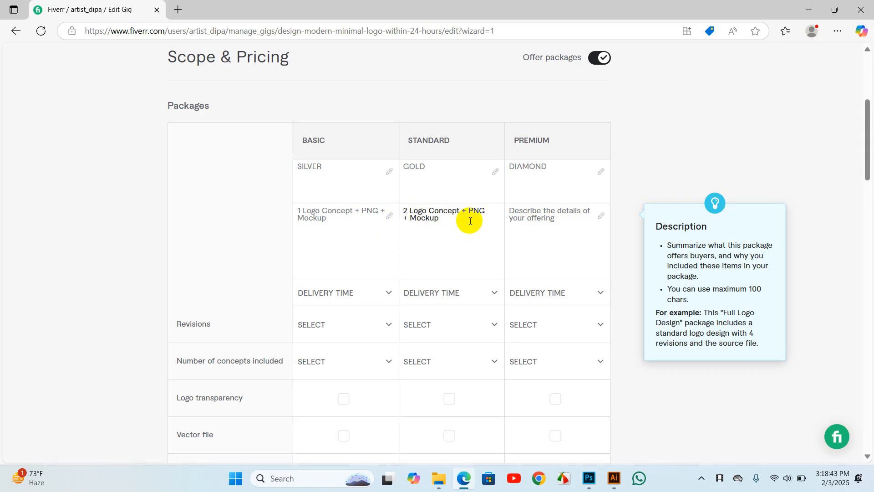
{"action": "left_click", "coordinate": [484, 210]}
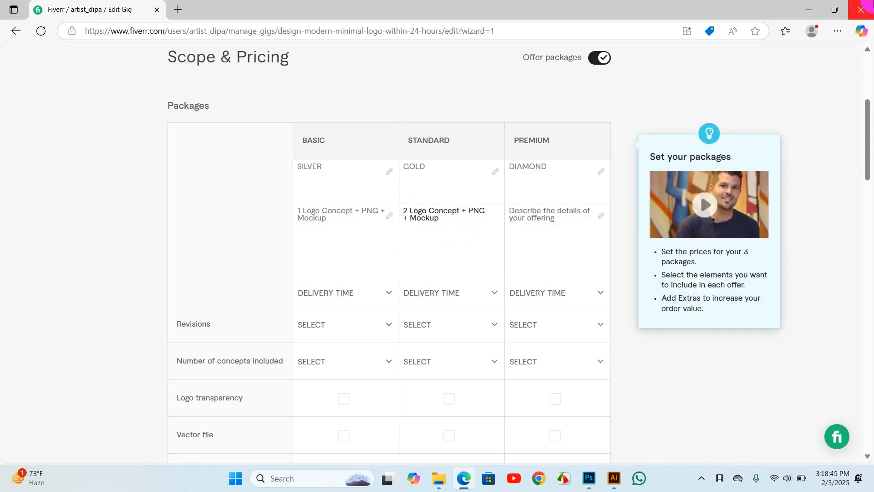
{"action": "type", "text": "+"}
{"action": "type", "text": "SV"}
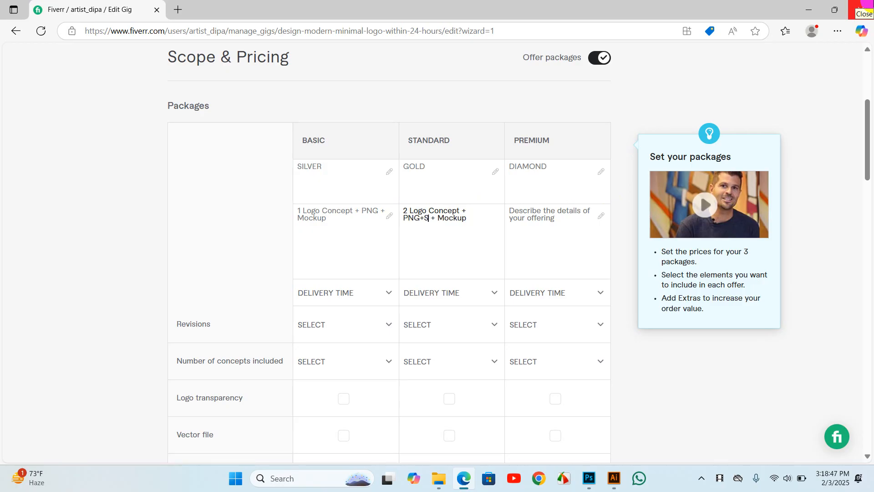
{"action": "type", "text": "G"}
{"action": "left_click", "coordinate": [421, 219]}
{"action": "left_click", "coordinate": [485, 210]}
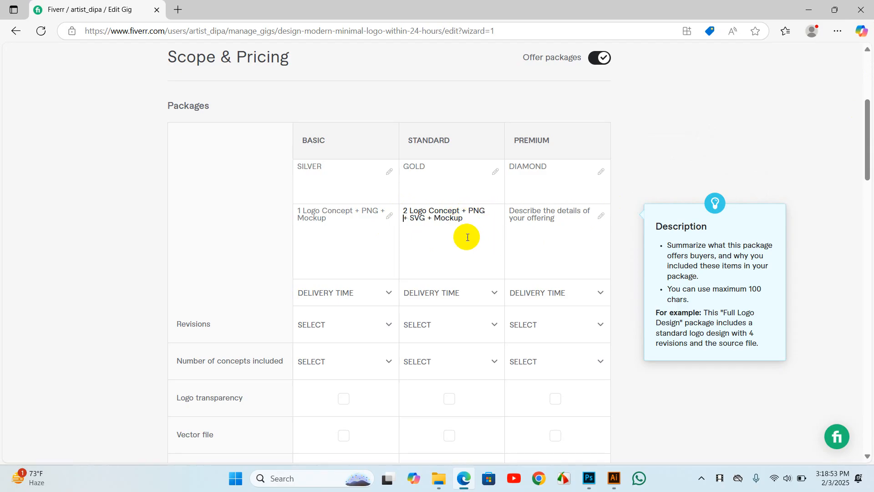
{"action": "left_click", "coordinate": [471, 219]}
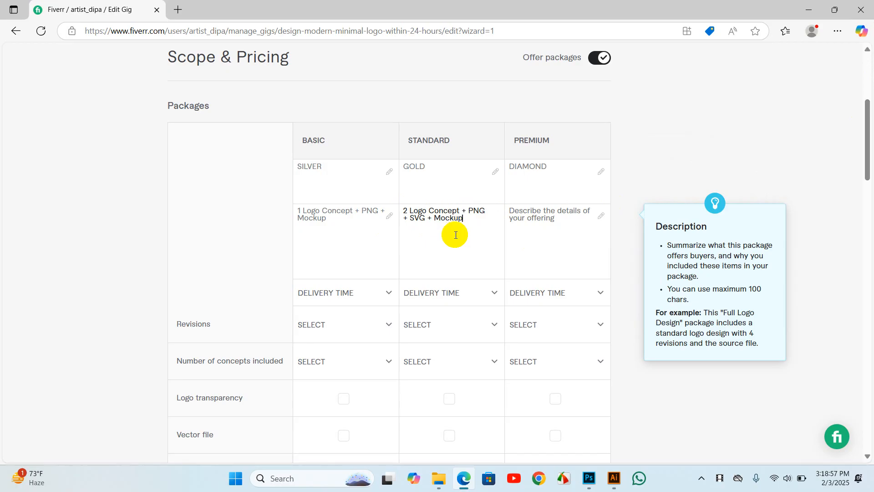
Copy the Standard package's description into the Premium package and change its number of logo concepts to 3
{"action": "left_click", "coordinate": [456, 218]}
{"action": "left_click_drag", "start_coordinate": [457, 218], "coordinate": [402, 206]}
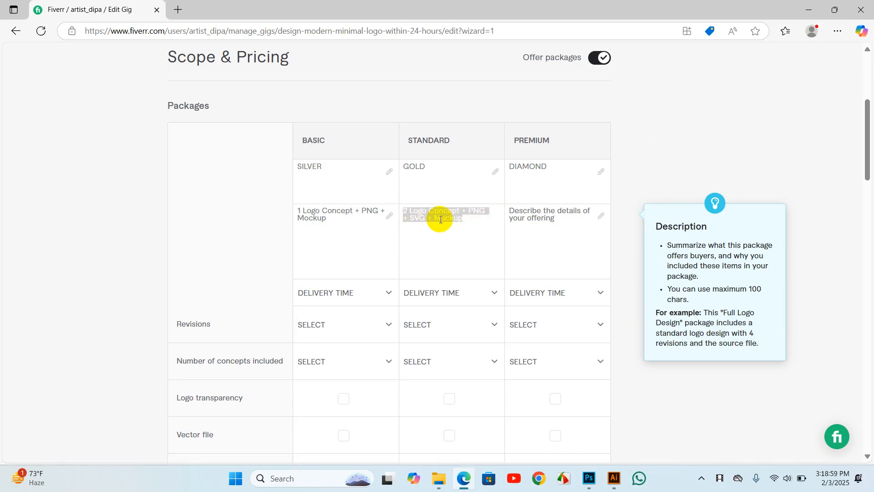
{"action": "left_click", "coordinate": [531, 220]}
{"action": "type", "text": "2 Logo Concept + PNG + SVG + Mockup"}
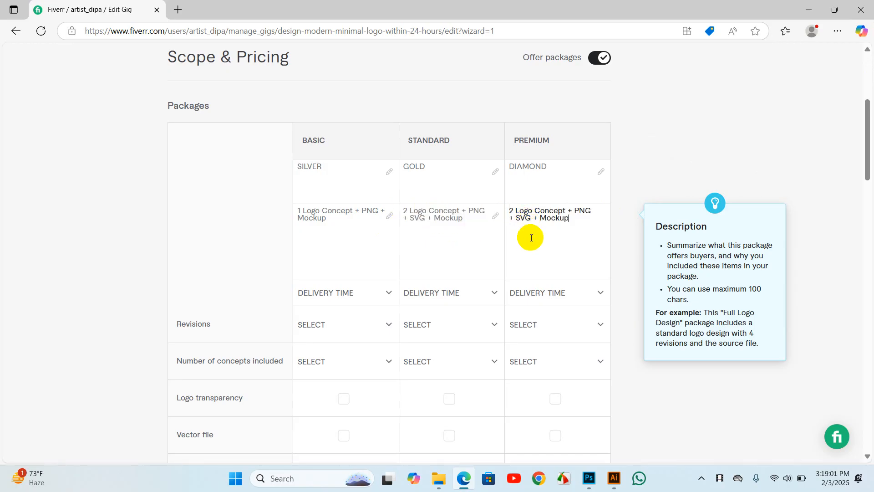
{"action": "left_click", "coordinate": [510, 210]}
{"action": "left_click_drag", "start_coordinate": [510, 211], "coordinate": [505, 210]}
{"action": "type", "text": "3"}
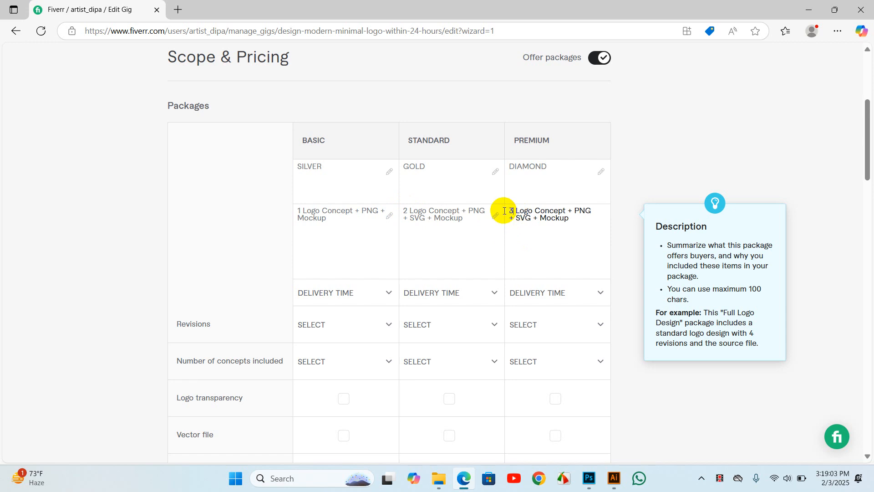
Extend the Premium description with the source file so it reads "3 Logo Concept + PNG + SVG + Source file + Mockup"
{"action": "left_click", "coordinate": [539, 218]}
{"action": "type", "text": "A"}
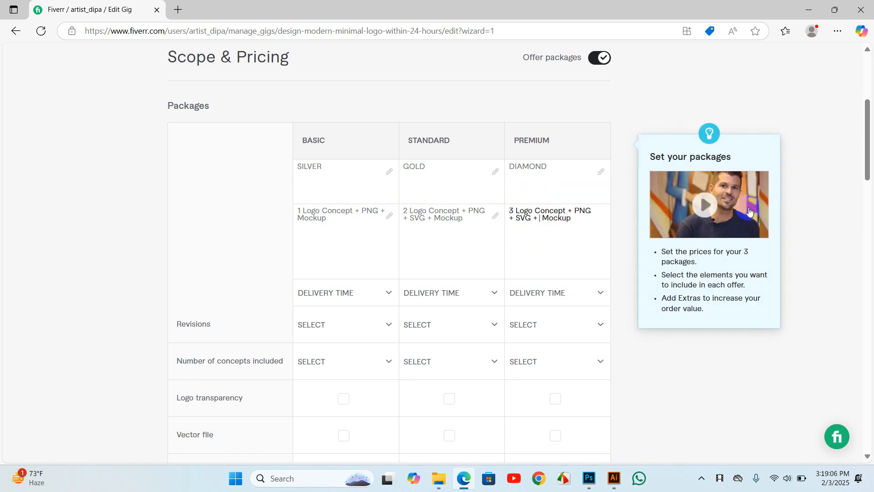
{"action": "type", "text": "I"}
{"action": "key", "text": "BackSpace"}
{"action": "key", "text": "BackSpace"}
{"action": "type", "text": "Seo"}
{"action": "key", "text": "BackSpace"}
{"action": "type", "text": "ource"}
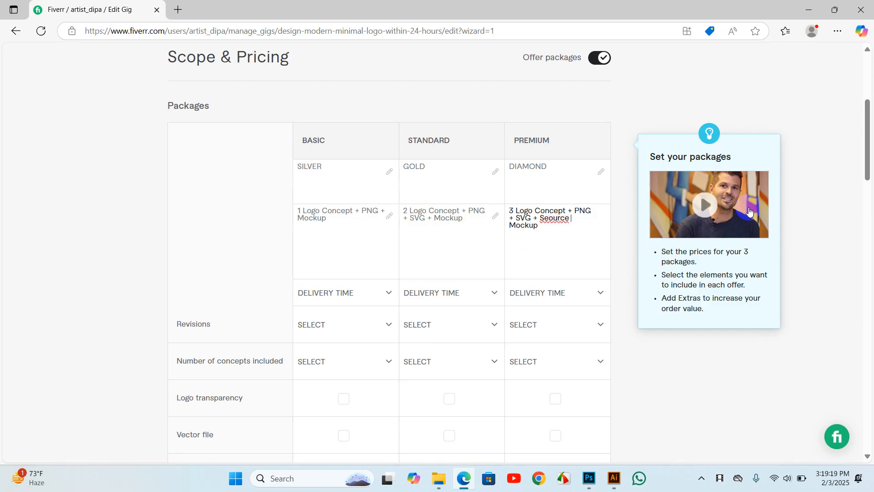
{"action": "key", "text": "BackSpace"}
{"action": "key", "text": "BackSpace"}
{"action": "type", "text": "filr"}
{"action": "key", "text": "BackSpace"}
{"action": "type", "text": "e"}
{"action": "right_click", "coordinate": [553, 218]}
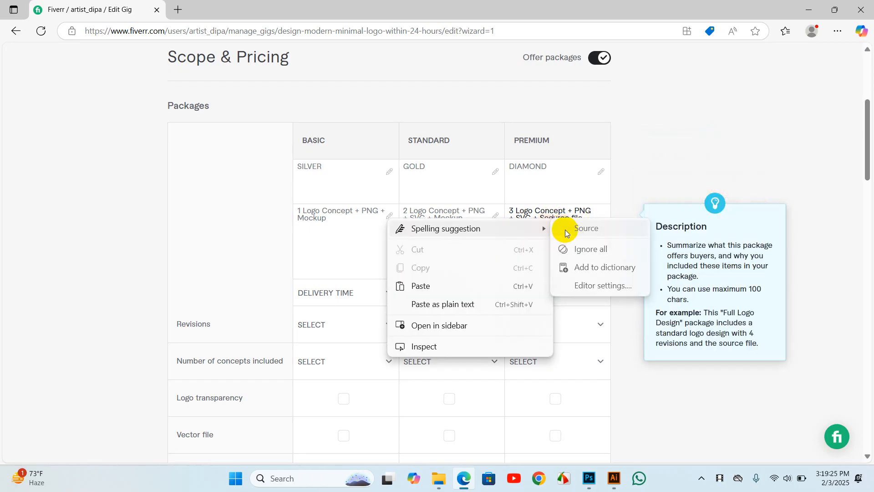
{"action": "left_click", "coordinate": [576, 228]}
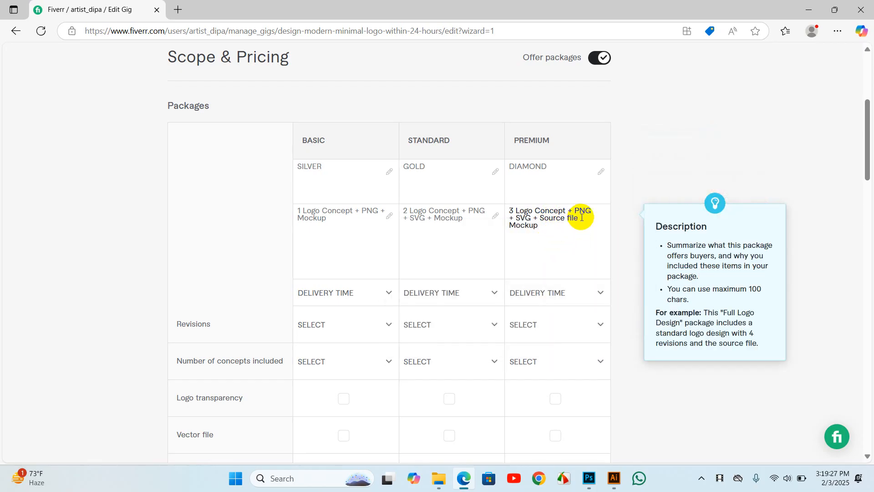
{"action": "left_click", "coordinate": [578, 218]}
{"action": "type", "text": "+"}
{"action": "left_click", "coordinate": [558, 231]}
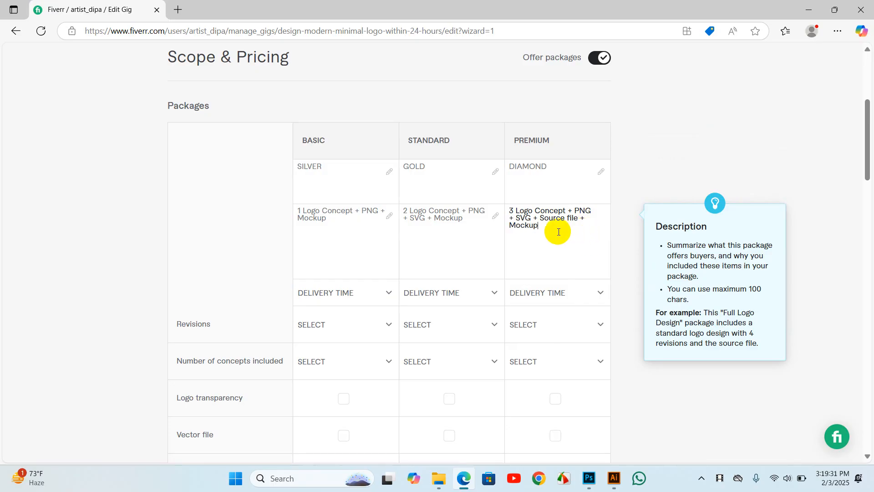
{"action": "left_click", "coordinate": [452, 136]}
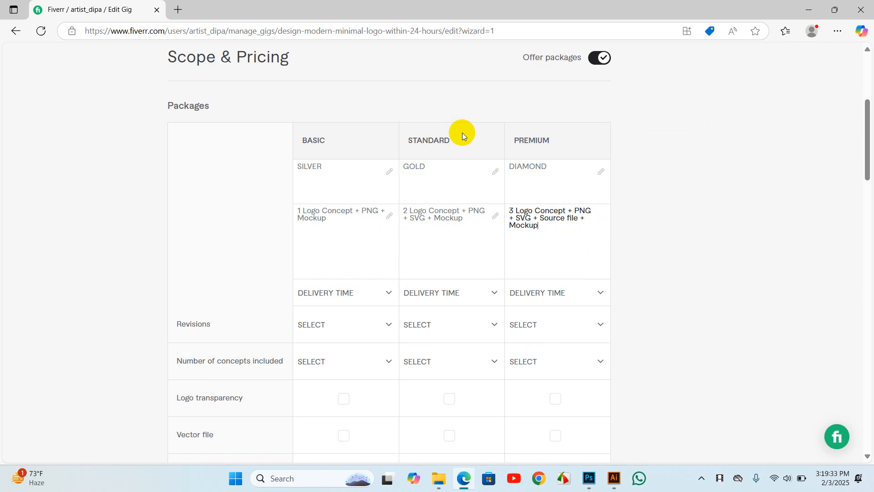
{"action": "left_click", "coordinate": [350, 218]}
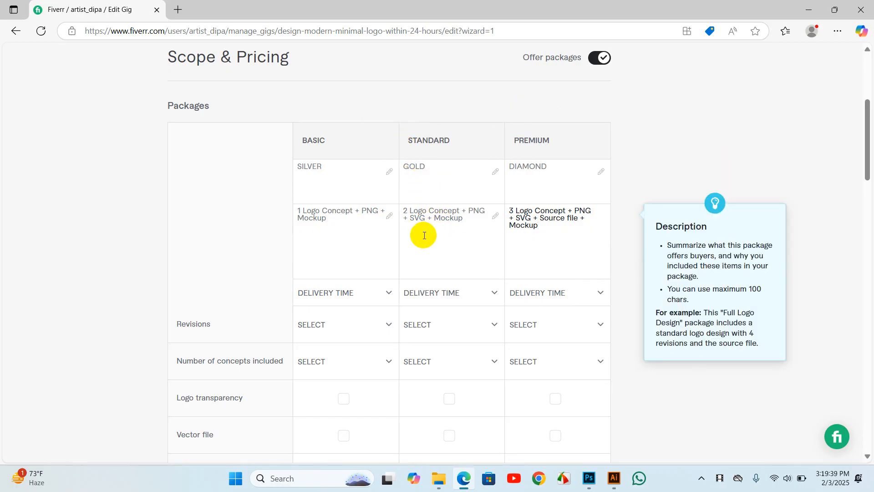
{"action": "scroll", "coordinate": [412, 212], "scroll_direction": "down", "scroll_amount": 1}
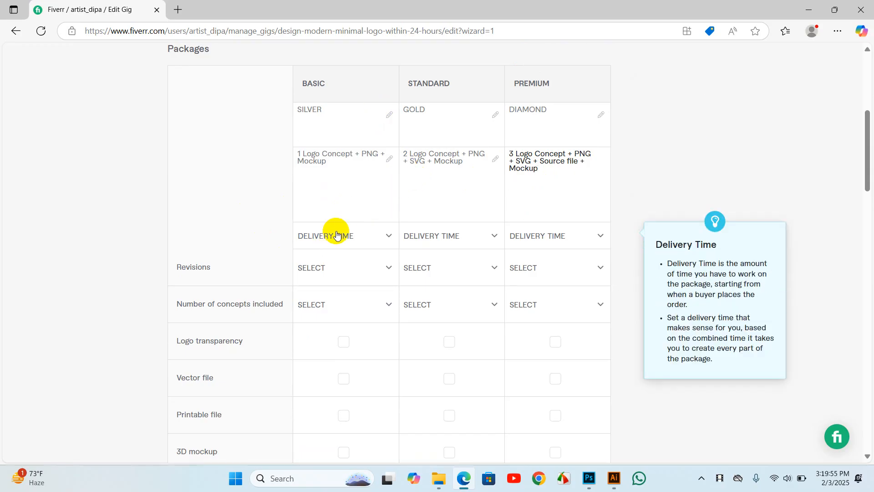
{"action": "left_click", "coordinate": [369, 233]}
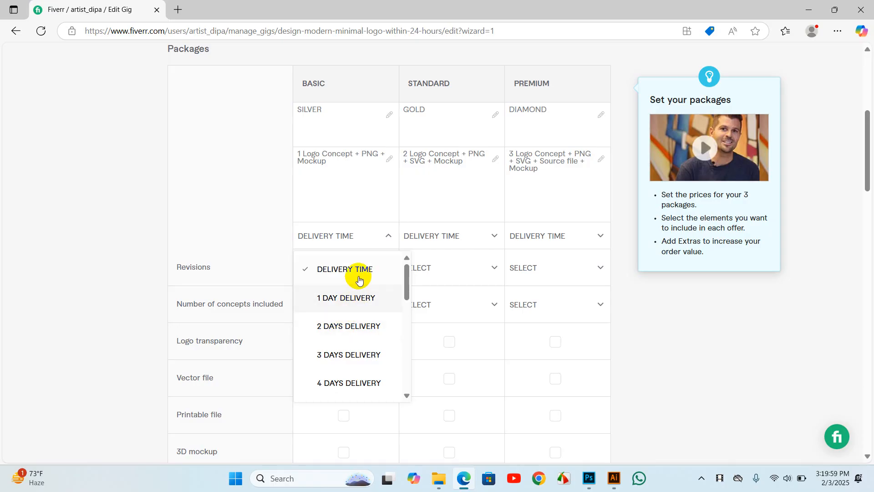
{"action": "left_click", "coordinate": [351, 178]}
{"action": "scroll", "coordinate": [351, 182], "scroll_direction": "up", "scroll_amount": 1}
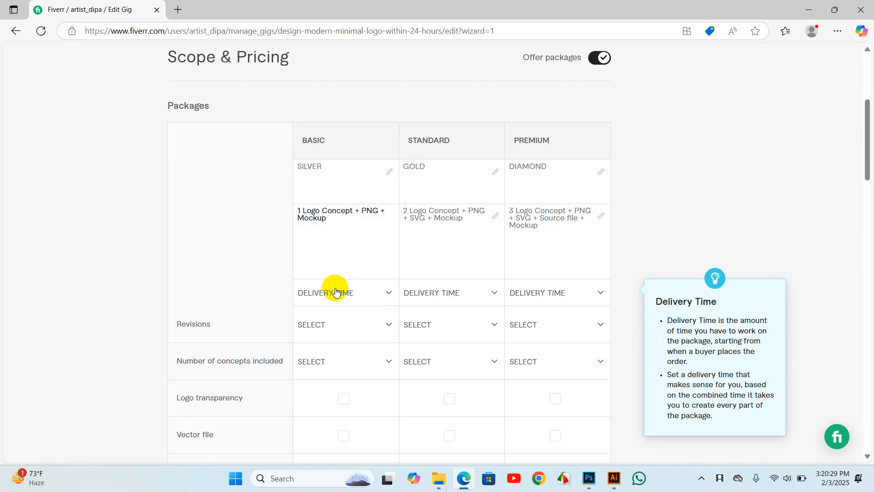
{"action": "scroll", "coordinate": [356, 281], "scroll_direction": "down", "scroll_amount": 1}
{"action": "scroll", "coordinate": [356, 281], "scroll_direction": "down", "scroll_amount": 1}
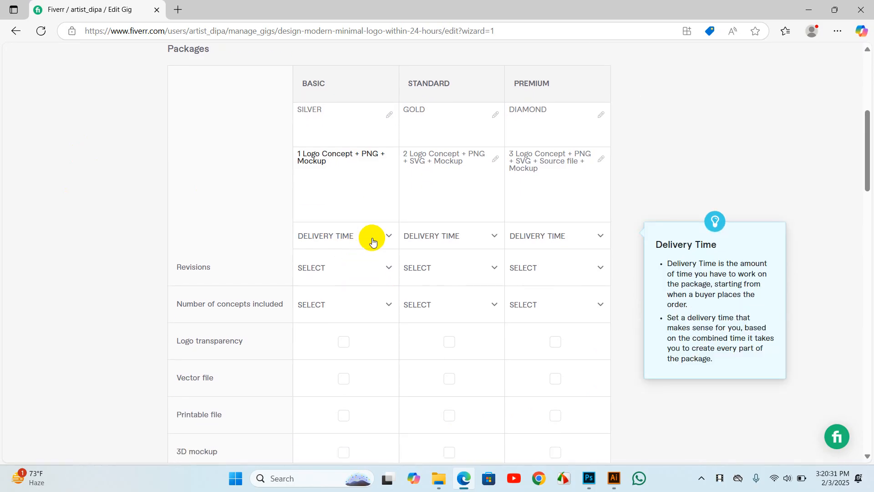
Set the delivery time to 1 day for Basic, 2 days for Standard and 3 days for Premium
{"action": "left_click", "coordinate": [372, 240]}
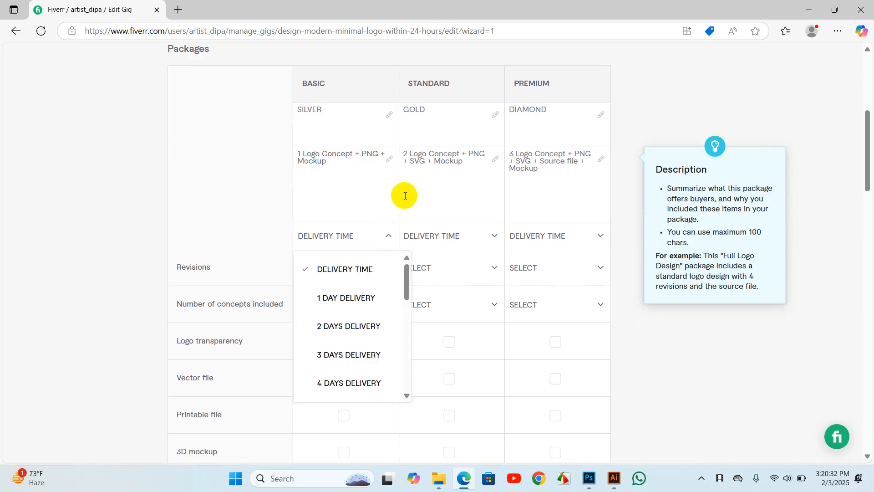
{"action": "scroll", "coordinate": [328, 220], "scroll_direction": "up", "scroll_amount": 4}
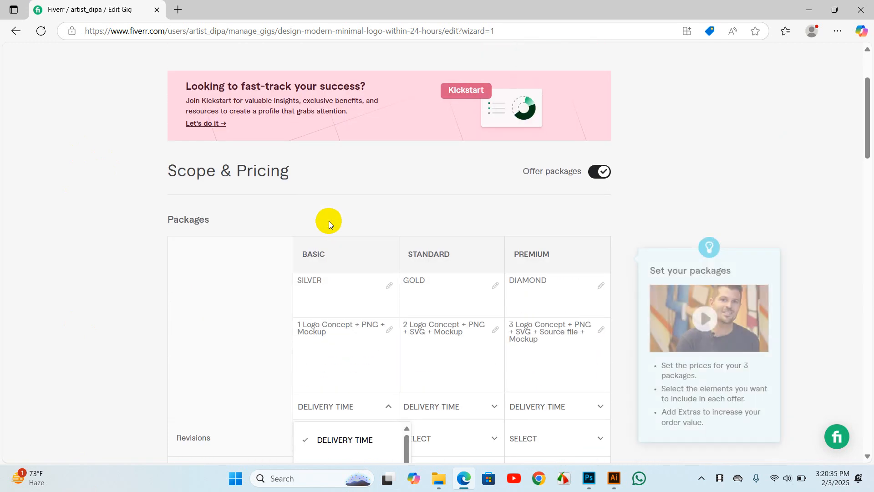
{"action": "scroll", "coordinate": [330, 265], "scroll_direction": "down", "scroll_amount": 3}
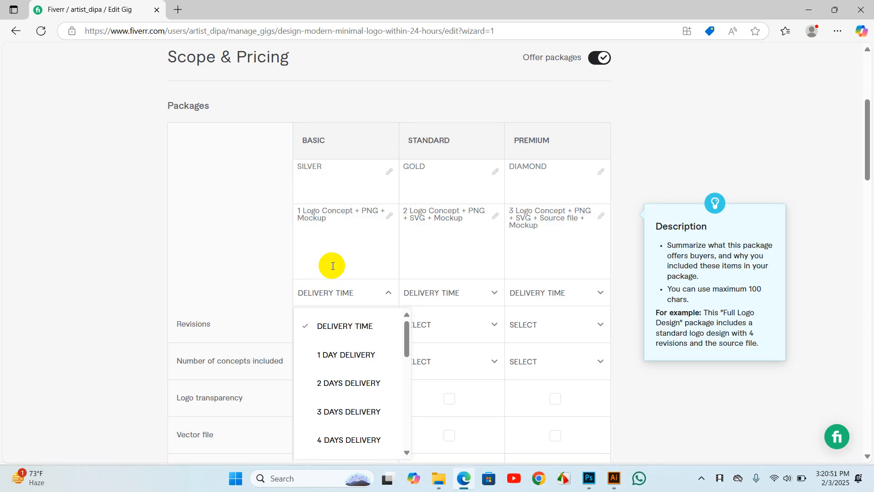
{"action": "left_click", "coordinate": [355, 356]}
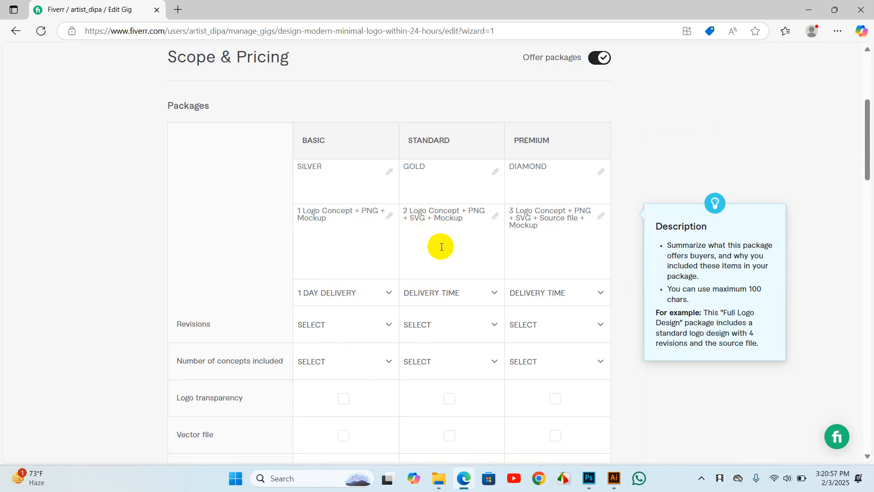
{"action": "left_click", "coordinate": [445, 295]}
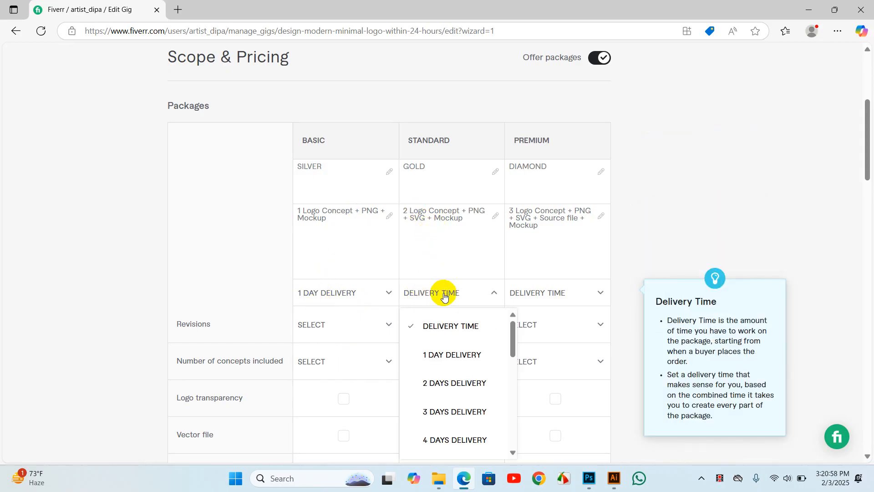
{"action": "left_click", "coordinate": [452, 381]}
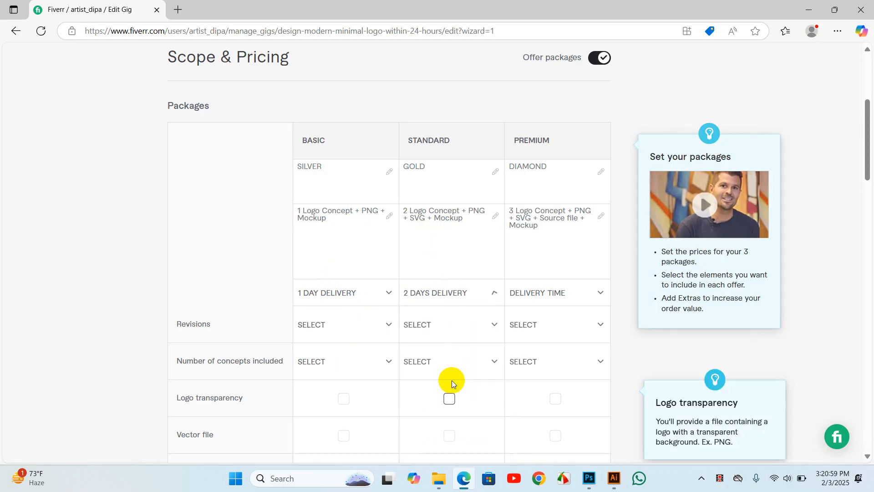
{"action": "left_click", "coordinate": [557, 291]}
{"action": "left_click", "coordinate": [555, 409]}
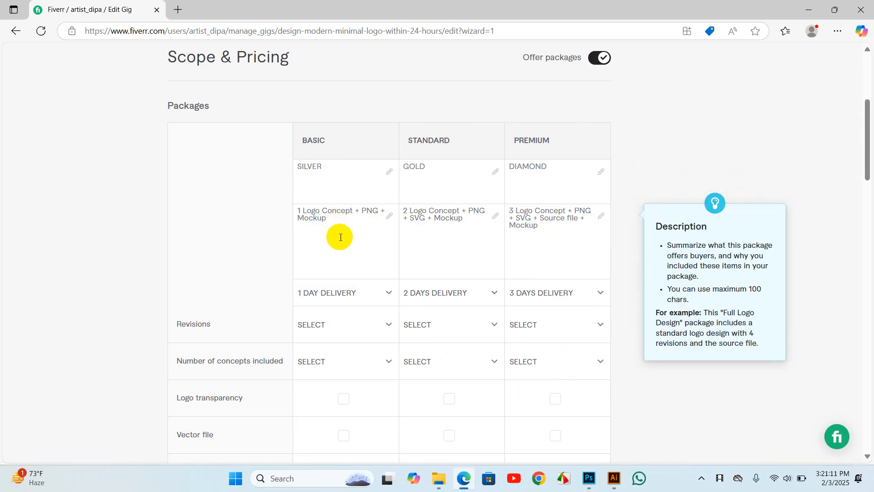
Set the number of revisions to 2 for Basic, 5 for Standard and unlimited for Premium
{"action": "scroll", "coordinate": [330, 283], "scroll_direction": "down", "scroll_amount": 1}
{"action": "left_click", "coordinate": [325, 272]}
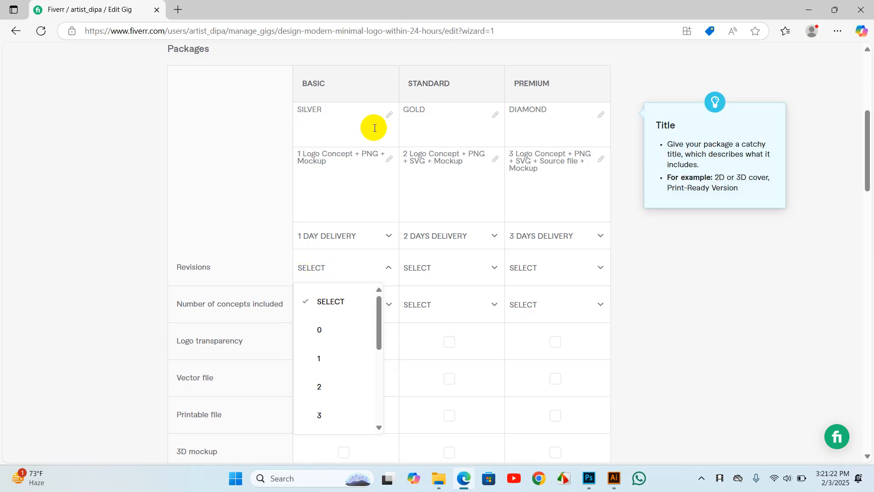
{"action": "left_click", "coordinate": [324, 386]}
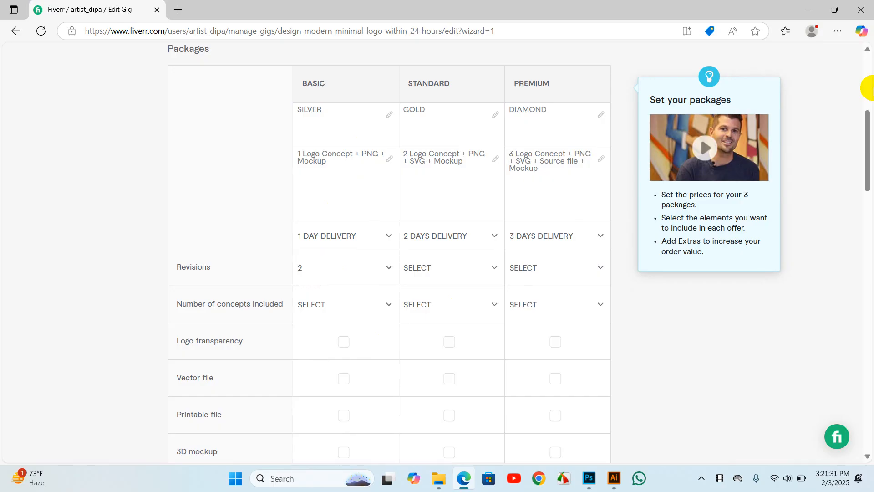
{"action": "left_click", "coordinate": [457, 266]}
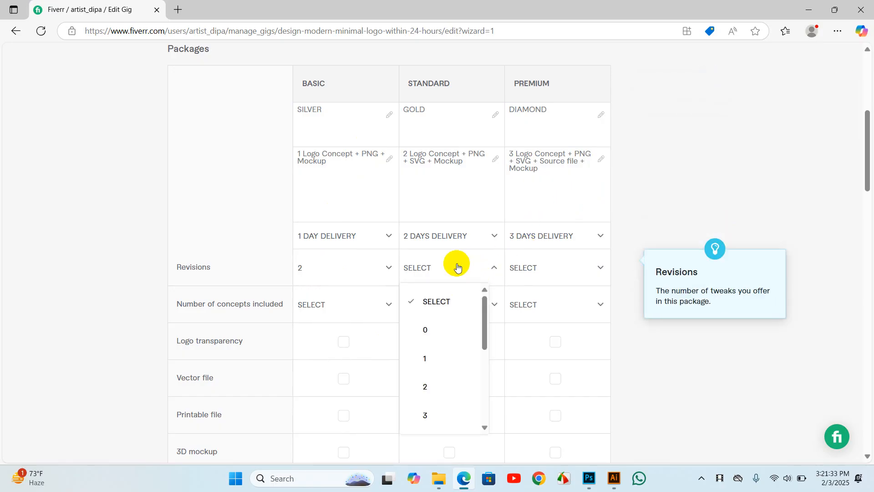
{"action": "scroll", "coordinate": [431, 410], "scroll_direction": "down", "scroll_amount": 1}
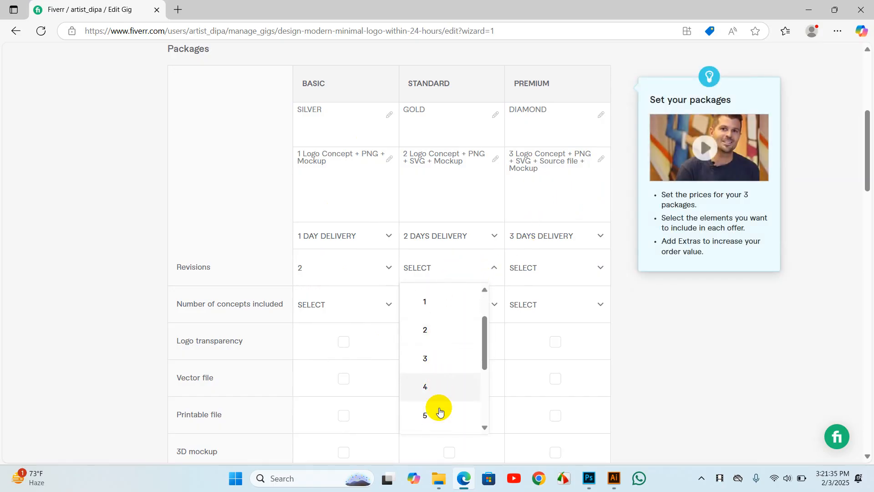
{"action": "left_click", "coordinate": [439, 411]}
{"action": "scroll", "coordinate": [438, 322], "scroll_direction": "up", "scroll_amount": 1}
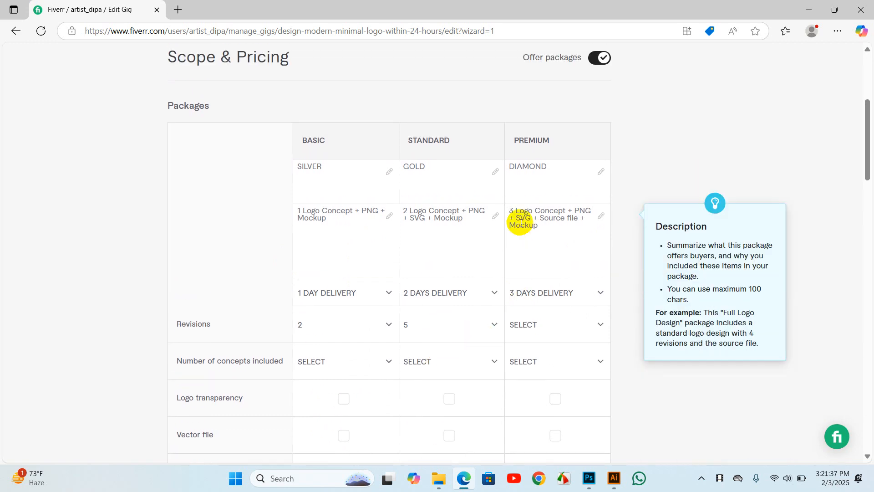
{"action": "left_click", "coordinate": [555, 324]}
{"action": "scroll", "coordinate": [562, 322], "scroll_direction": "down", "scroll_amount": 1}
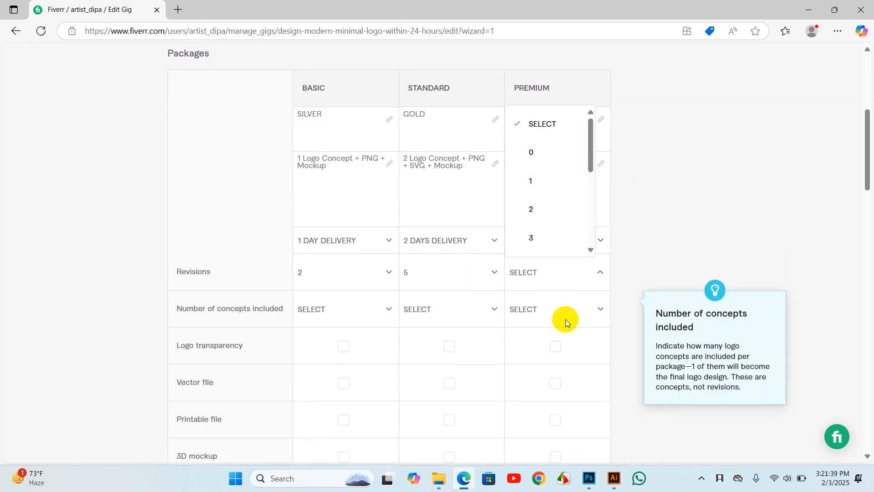
{"action": "scroll", "coordinate": [566, 318], "scroll_direction": "down", "scroll_amount": 1}
{"action": "scroll", "coordinate": [554, 142], "scroll_direction": "down", "scroll_amount": 3}
{"action": "left_click", "coordinate": [546, 174]}
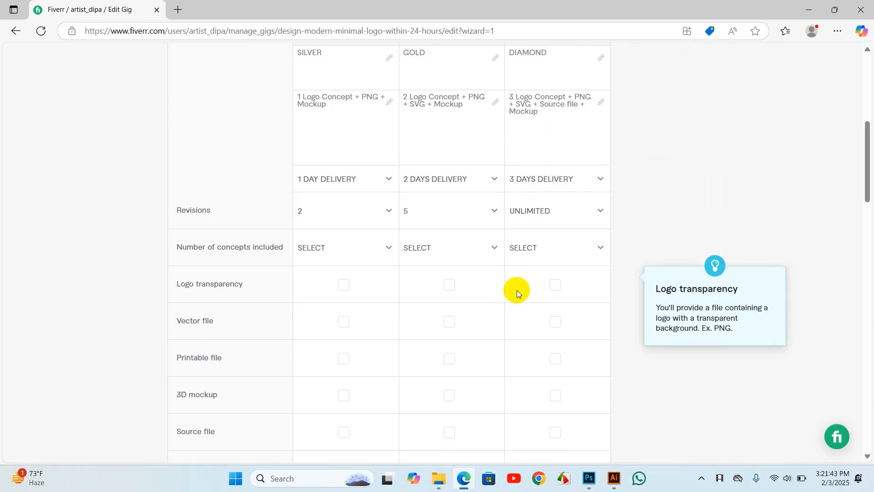
Set the number of concepts included to 1 for Basic, 2 for Standard and 3 for Premium
{"action": "scroll", "coordinate": [516, 291], "scroll_direction": "up", "scroll_amount": 2}
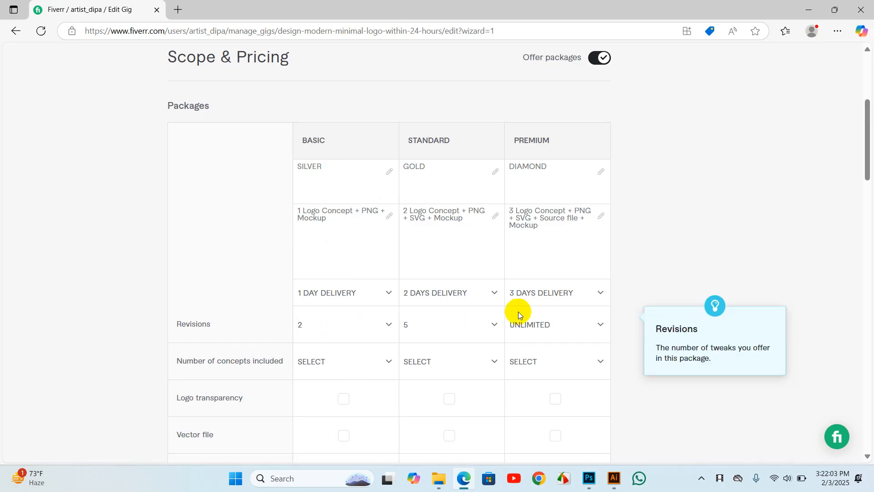
{"action": "scroll", "coordinate": [487, 333], "scroll_direction": "down", "scroll_amount": 2}
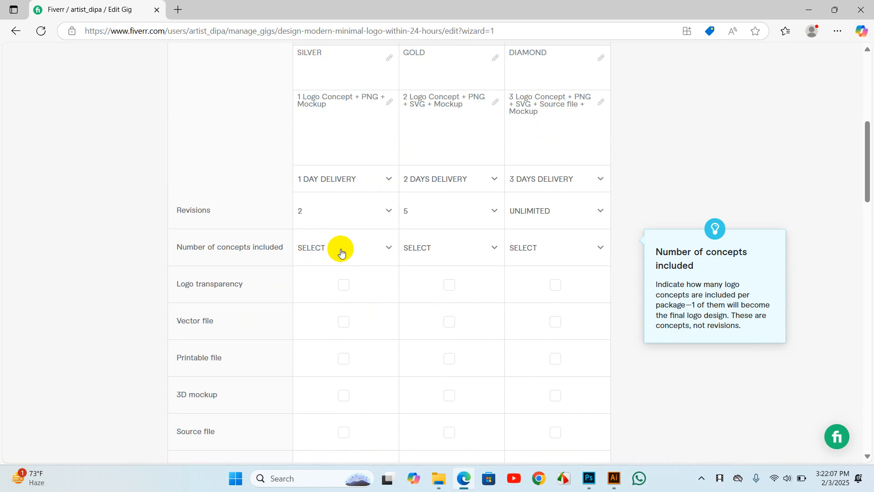
{"action": "scroll", "coordinate": [337, 243], "scroll_direction": "up", "scroll_amount": 2}
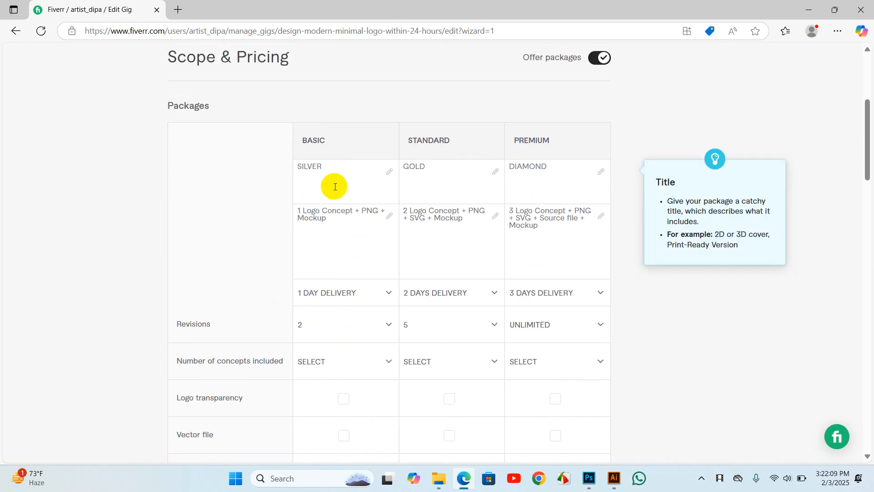
{"action": "scroll", "coordinate": [314, 219], "scroll_direction": "down", "scroll_amount": 2}
{"action": "left_click", "coordinate": [346, 252]}
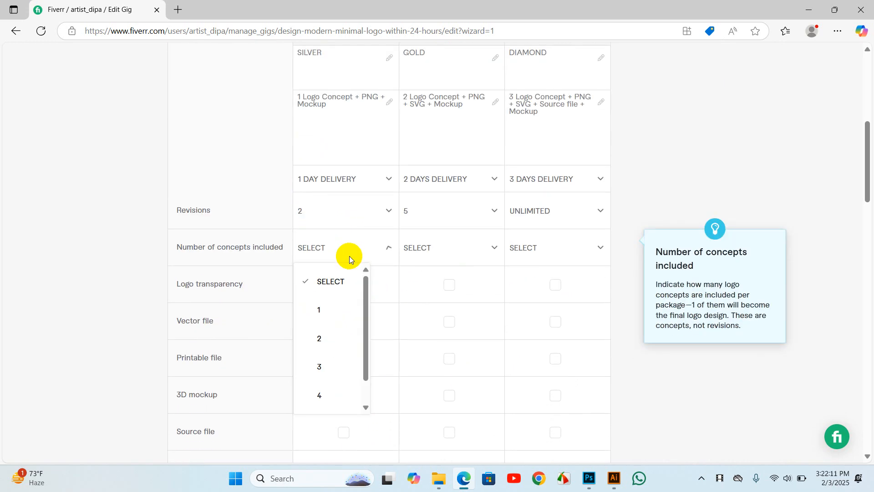
{"action": "left_click", "coordinate": [330, 308]}
{"action": "left_click", "coordinate": [452, 262]}
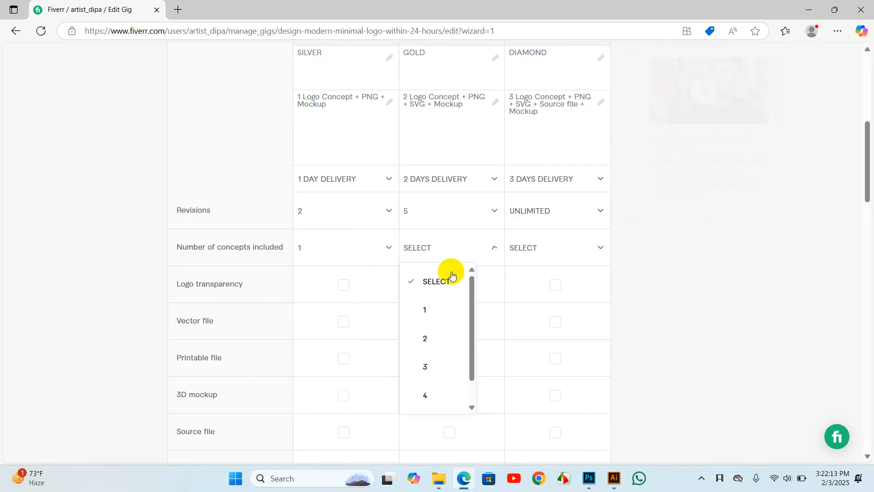
{"action": "left_click", "coordinate": [441, 340]}
{"action": "left_click", "coordinate": [591, 261]}
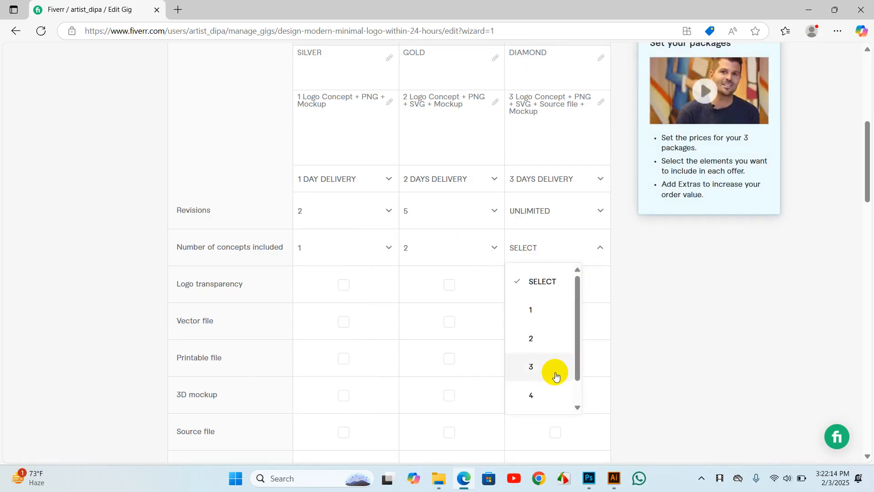
{"action": "left_click", "coordinate": [527, 364]}
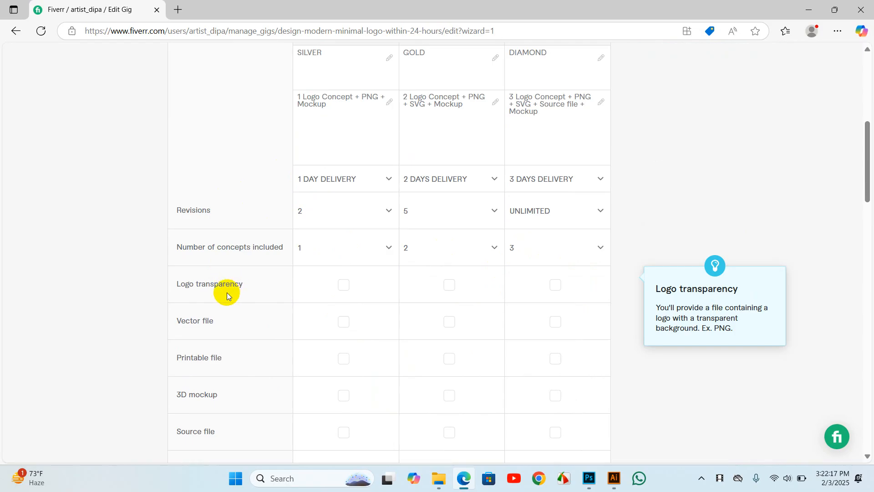
Include logo transparency in the Basic, Standard and Premium packages
{"action": "scroll", "coordinate": [337, 187], "scroll_direction": "up", "scroll_amount": 1}
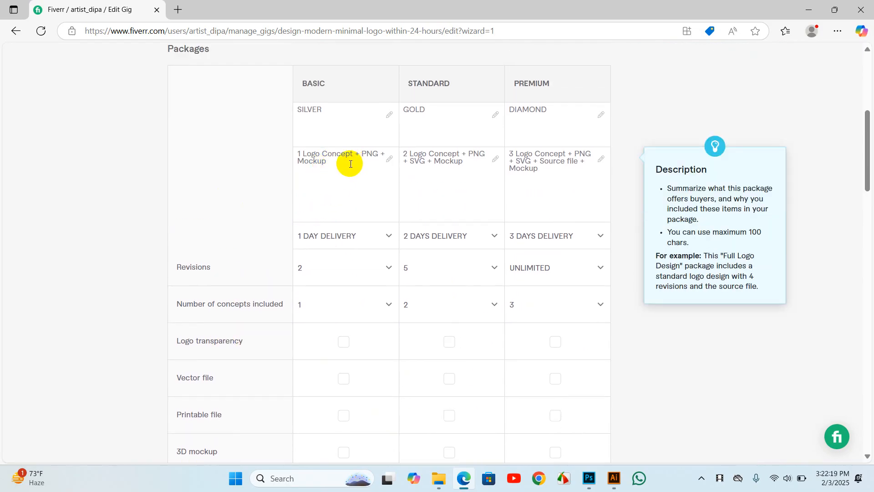
{"action": "left_click", "coordinate": [344, 342]}
{"action": "left_click", "coordinate": [453, 346]}
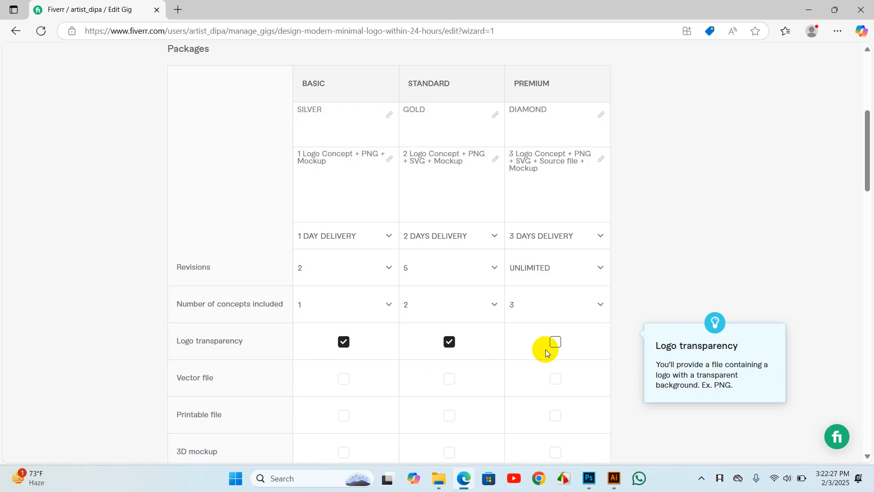
{"action": "left_click", "coordinate": [555, 343]}
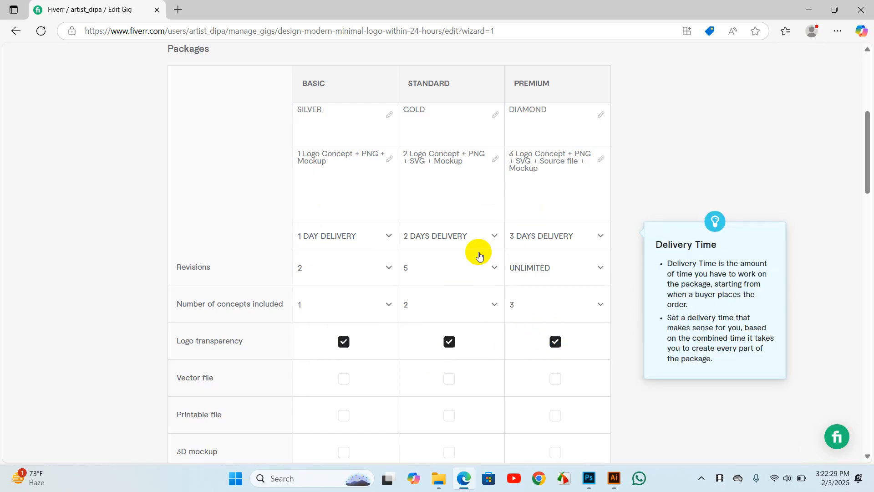
Include the vector file in the Premium package only
{"action": "scroll", "coordinate": [447, 295], "scroll_direction": "down", "scroll_amount": 1}
{"action": "scroll", "coordinate": [276, 303], "scroll_direction": "up", "scroll_amount": 1}
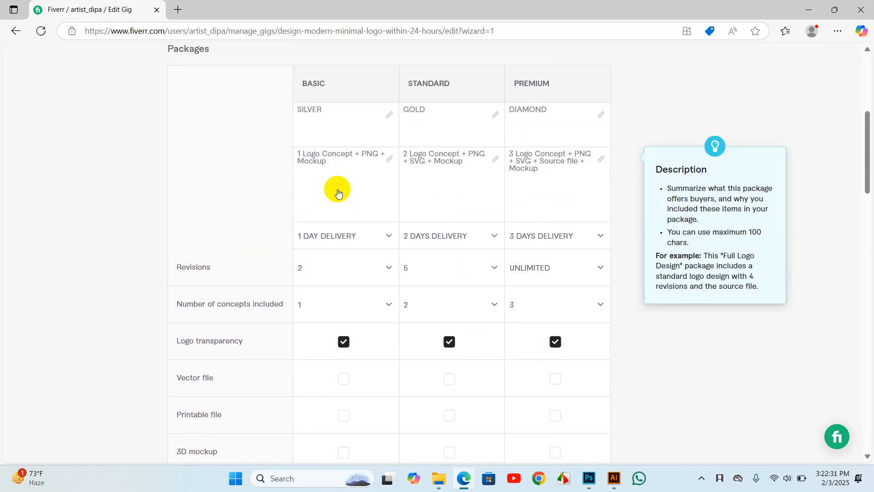
{"action": "scroll", "coordinate": [330, 347], "scroll_direction": "down", "scroll_amount": 1}
{"action": "scroll", "coordinate": [449, 246], "scroll_direction": "up", "scroll_amount": 1}
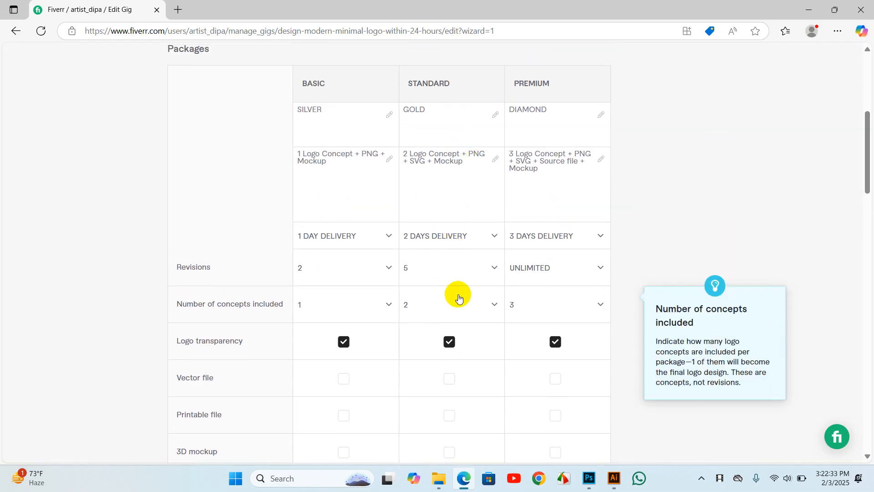
{"action": "scroll", "coordinate": [455, 293], "scroll_direction": "down", "scroll_amount": 1}
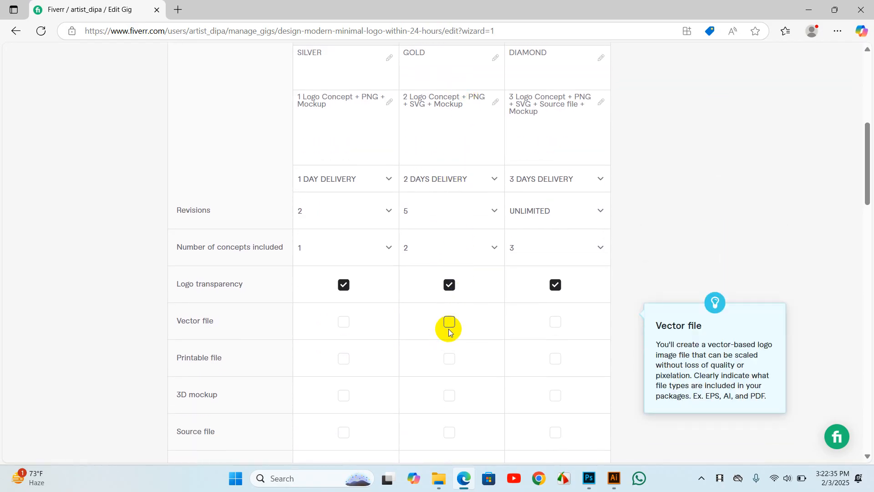
{"action": "left_click", "coordinate": [555, 323]}
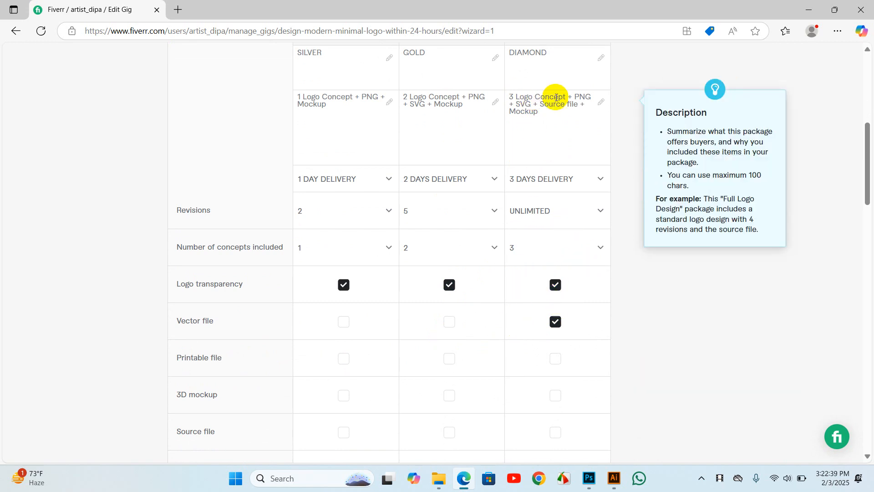
Include the printable file in all three packages
{"action": "scroll", "coordinate": [451, 228], "scroll_direction": "down", "scroll_amount": 1}
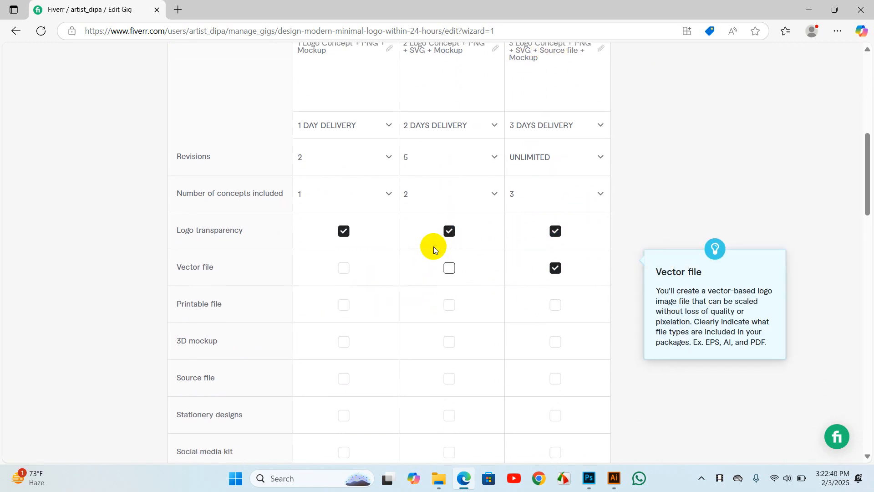
{"action": "scroll", "coordinate": [430, 244], "scroll_direction": "up", "scroll_amount": 1}
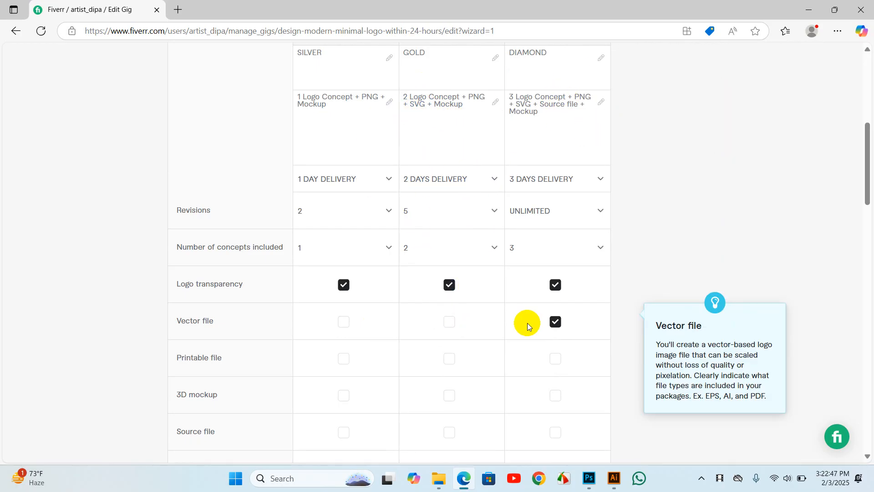
{"action": "scroll", "coordinate": [469, 322], "scroll_direction": "down", "scroll_amount": 1}
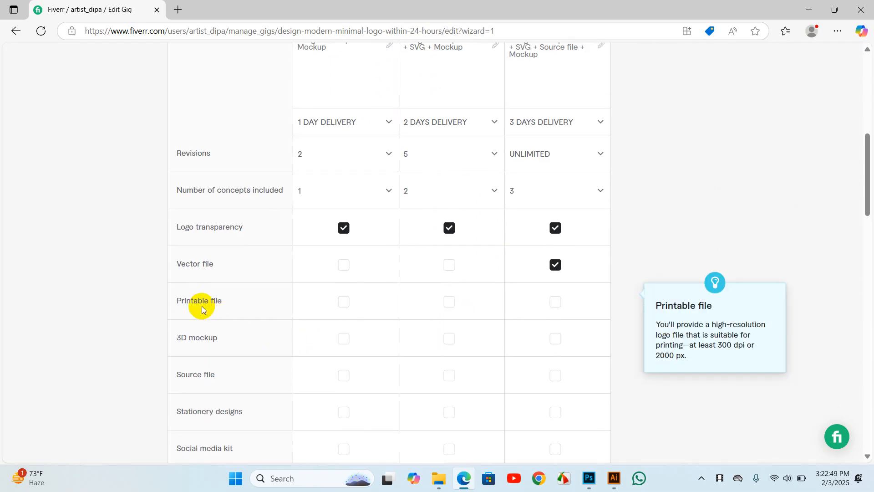
{"action": "scroll", "coordinate": [202, 309], "scroll_direction": "up", "scroll_amount": 1}
{"action": "left_click", "coordinate": [344, 359]}
{"action": "left_click", "coordinate": [449, 358]}
{"action": "left_click", "coordinate": [555, 359]}
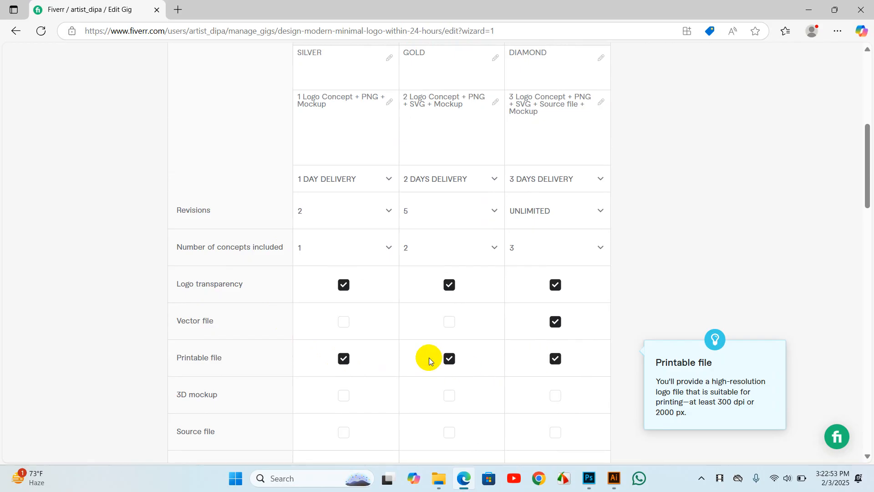
Include the 3D mockup in the Basic, Standard and Premium packages
{"action": "scroll", "coordinate": [429, 359], "scroll_direction": "down", "scroll_amount": 1}
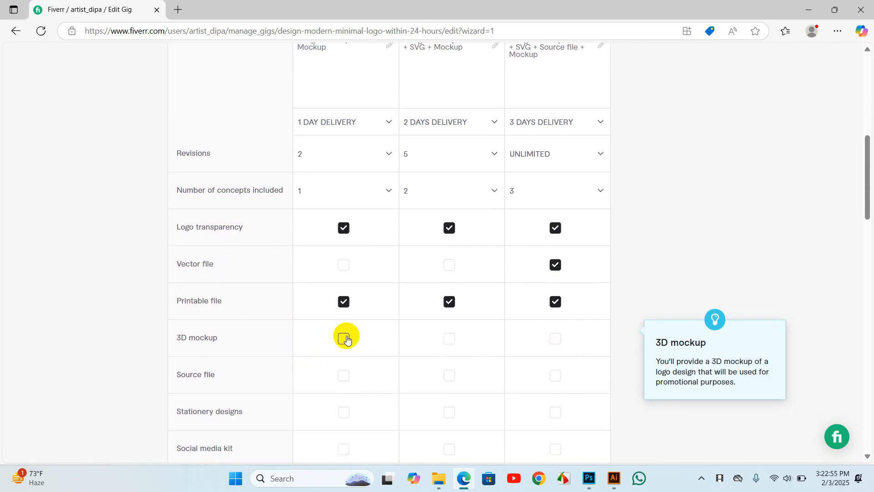
{"action": "left_click", "coordinate": [448, 342]}
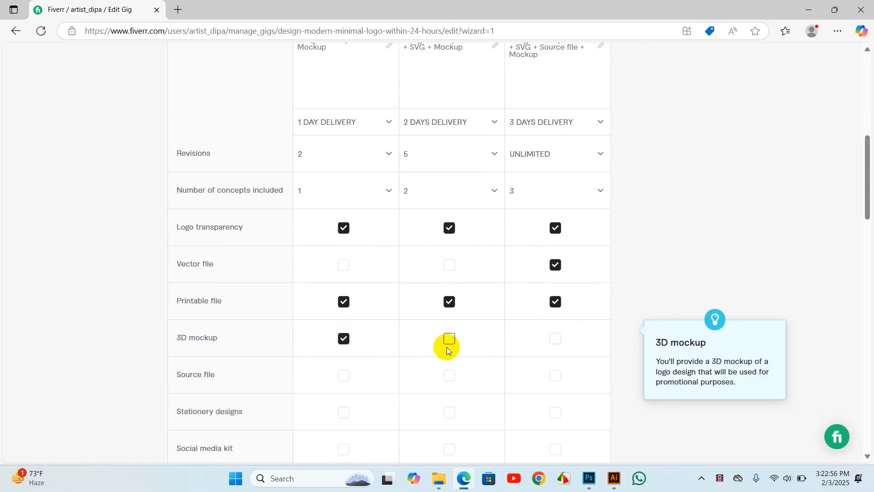
{"action": "left_click", "coordinate": [555, 338]}
Include the source file in the Premium package only
{"action": "scroll", "coordinate": [444, 339], "scroll_direction": "down", "scroll_amount": 1}
{"action": "scroll", "coordinate": [445, 339], "scroll_direction": "down", "scroll_amount": 1}
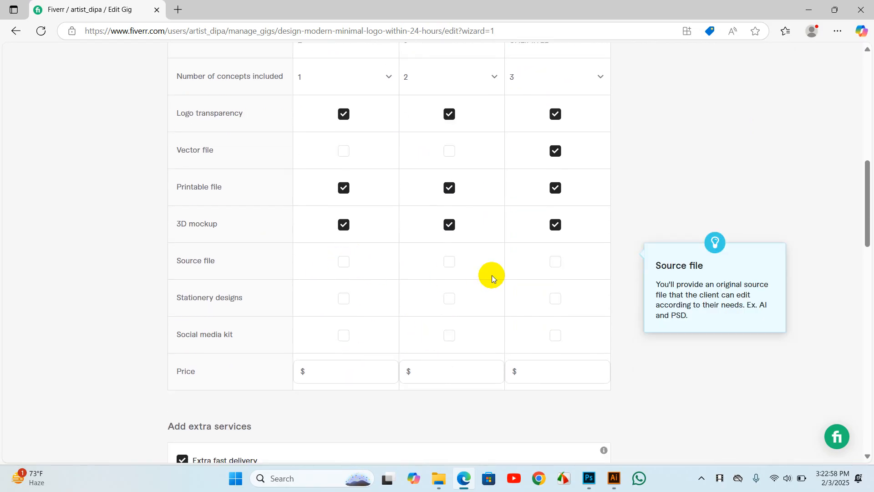
{"action": "scroll", "coordinate": [490, 274], "scroll_direction": "up", "scroll_amount": 2}
{"action": "left_click", "coordinate": [556, 376]}
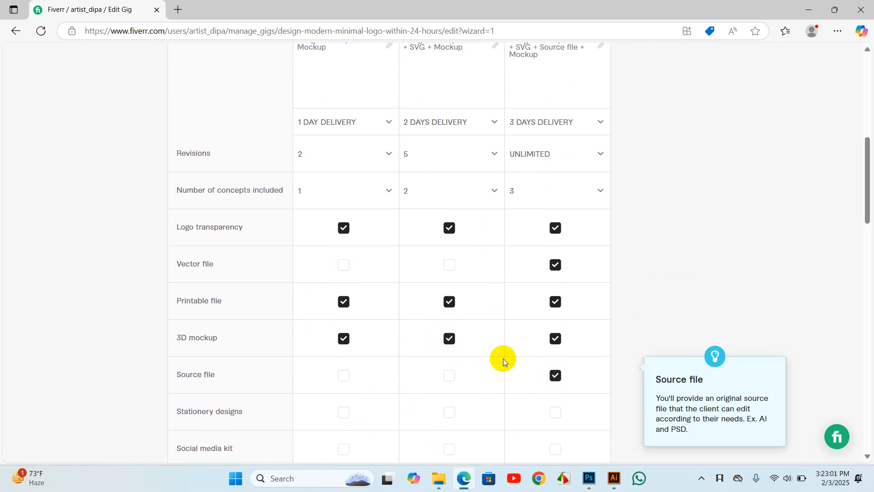
Set the price of the Basic package to $10
{"action": "scroll", "coordinate": [409, 312], "scroll_direction": "down", "scroll_amount": 2}
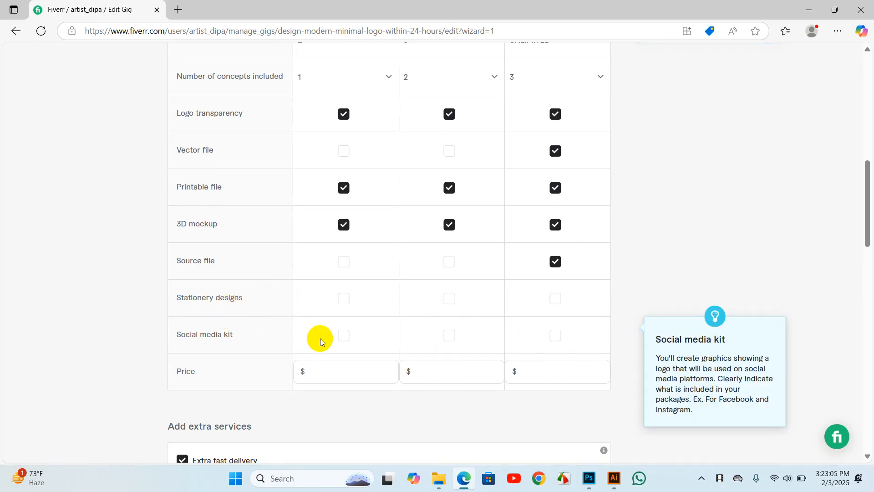
{"action": "scroll", "coordinate": [253, 339], "scroll_direction": "down", "scroll_amount": 1}
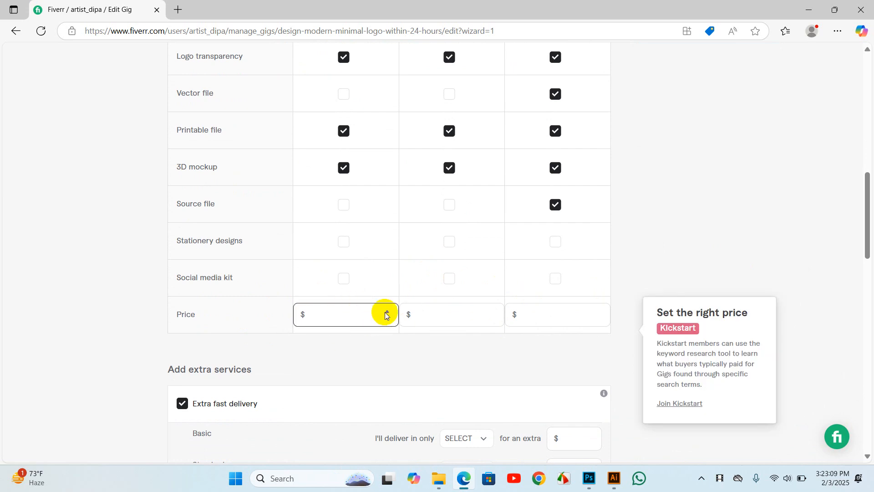
{"action": "scroll", "coordinate": [362, 321], "scroll_direction": "up", "scroll_amount": 6}
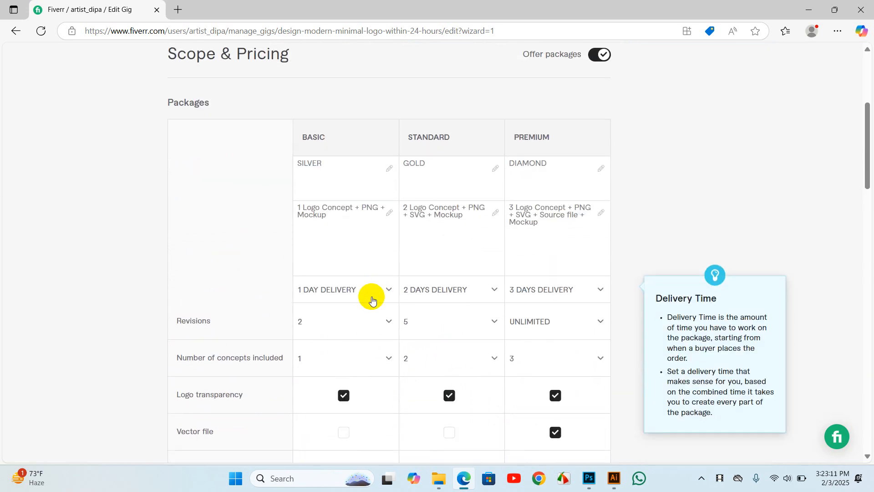
{"action": "scroll", "coordinate": [400, 323], "scroll_direction": "down", "scroll_amount": 6}
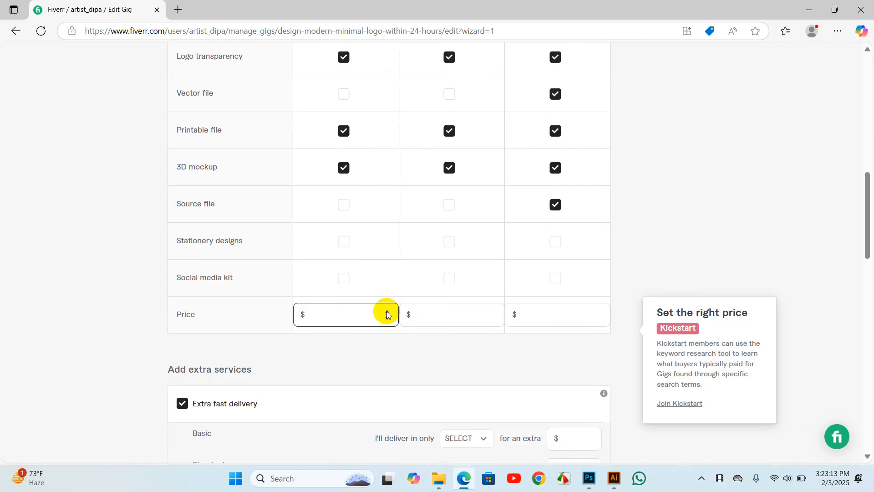
{"action": "left_click", "coordinate": [386, 315]}
{"action": "type", "text": "5"}
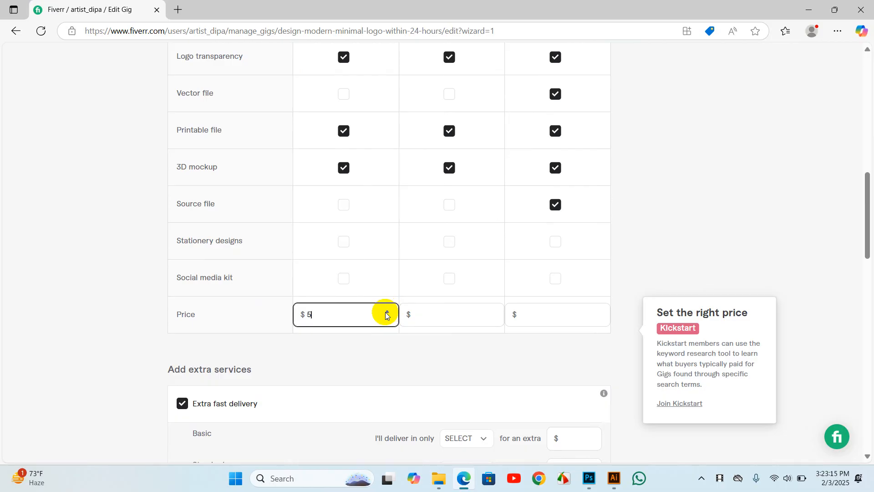
{"action": "left_click", "coordinate": [387, 312]}
Set the price of the Standard package to $20
{"action": "scroll", "coordinate": [364, 360], "scroll_direction": "up", "scroll_amount": 6}
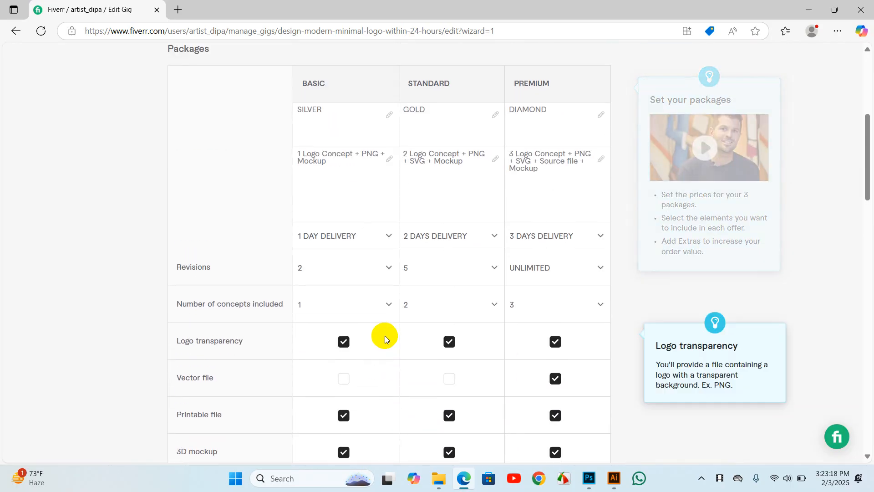
{"action": "scroll", "coordinate": [384, 335], "scroll_direction": "down", "scroll_amount": 6}
{"action": "left_click", "coordinate": [491, 314]}
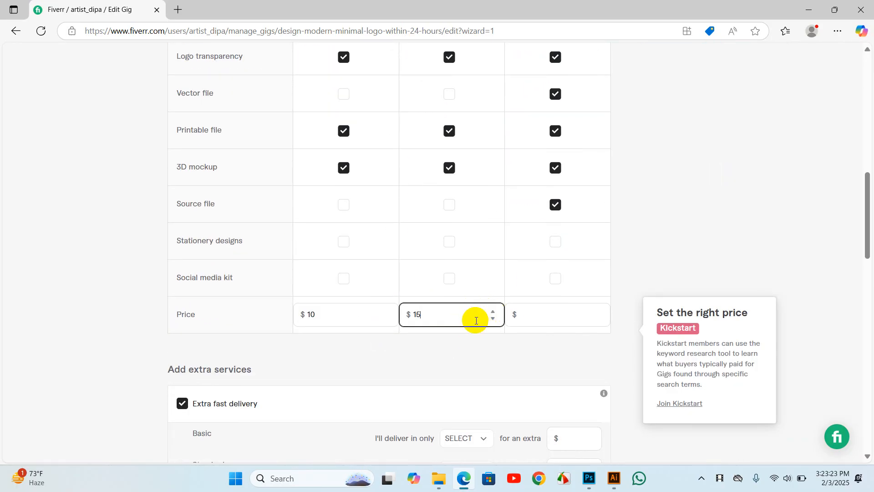
{"action": "scroll", "coordinate": [474, 318], "scroll_direction": "up", "scroll_amount": 5}
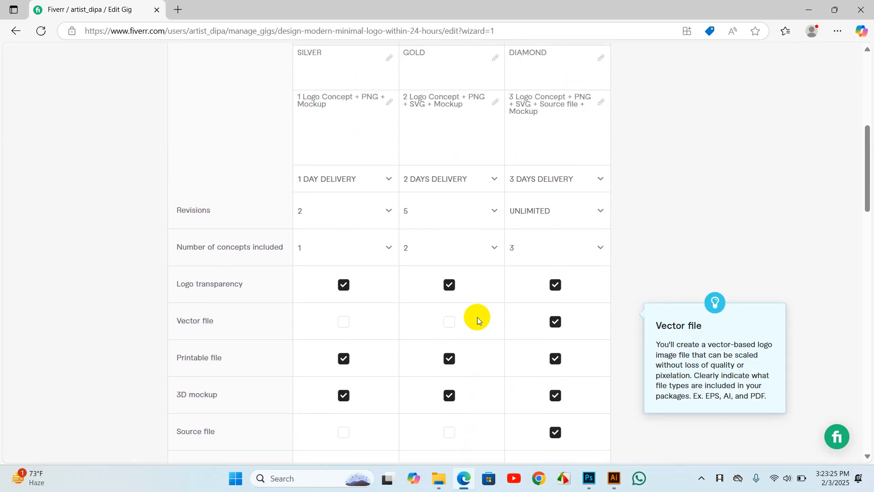
{"action": "scroll", "coordinate": [476, 331], "scroll_direction": "down", "scroll_amount": 6}
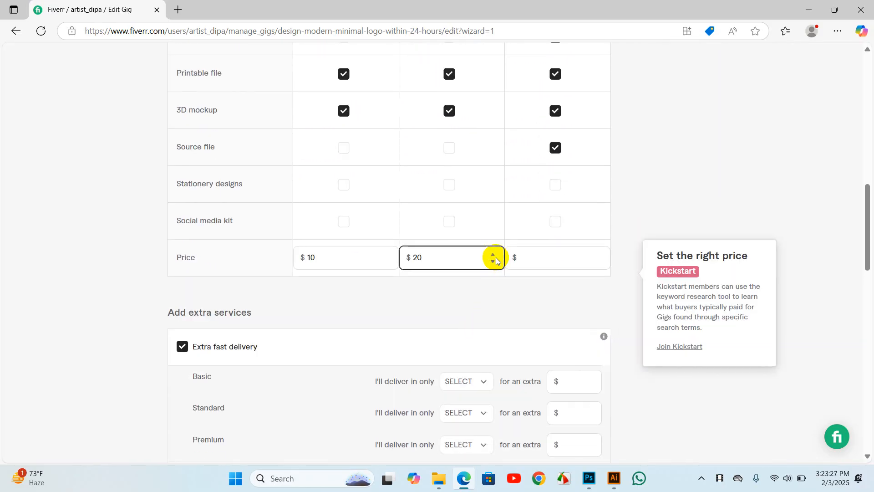
Review the three packages' contents and set the price of the Premium package to $55
{"action": "scroll", "coordinate": [475, 307], "scroll_direction": "up", "scroll_amount": 9}
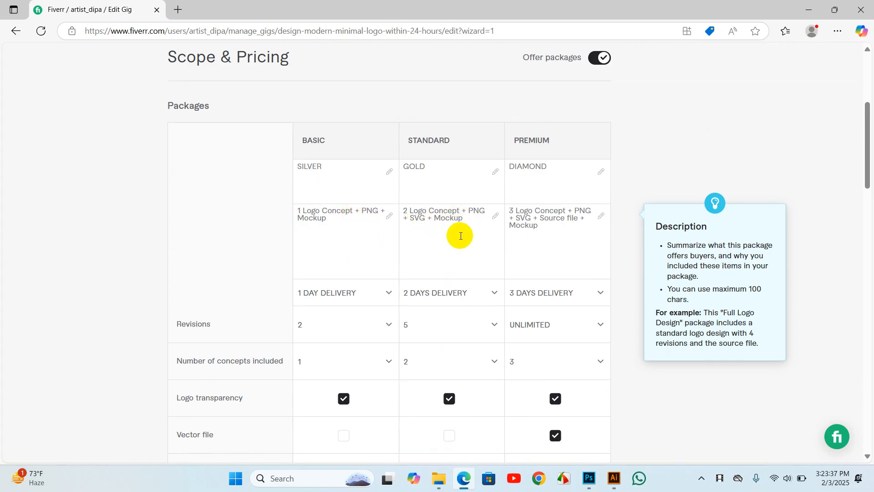
{"action": "scroll", "coordinate": [460, 238], "scroll_direction": "down", "scroll_amount": 1}
{"action": "scroll", "coordinate": [460, 238], "scroll_direction": "down", "scroll_amount": 6}
{"action": "scroll", "coordinate": [453, 244], "scroll_direction": "up", "scroll_amount": 5}
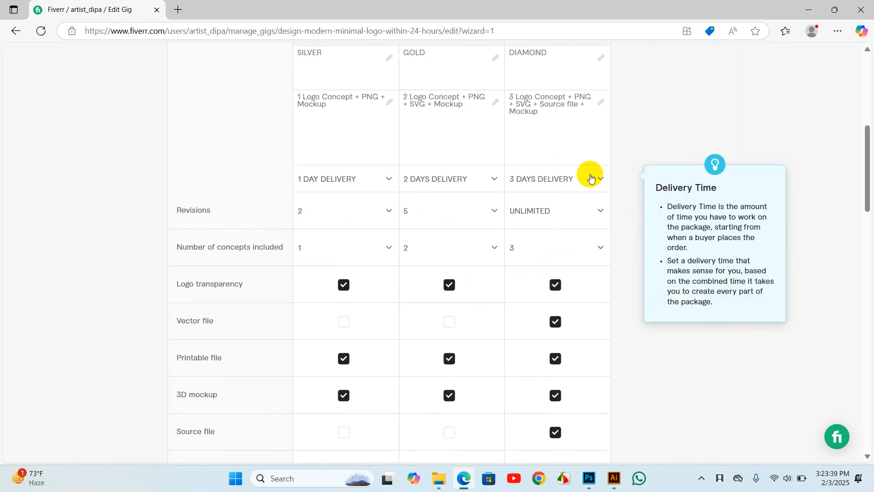
{"action": "scroll", "coordinate": [548, 132], "scroll_direction": "down", "scroll_amount": 6}
{"action": "scroll", "coordinate": [508, 229], "scroll_direction": "up", "scroll_amount": 1}
{"action": "scroll", "coordinate": [550, 206], "scroll_direction": "up", "scroll_amount": 6}
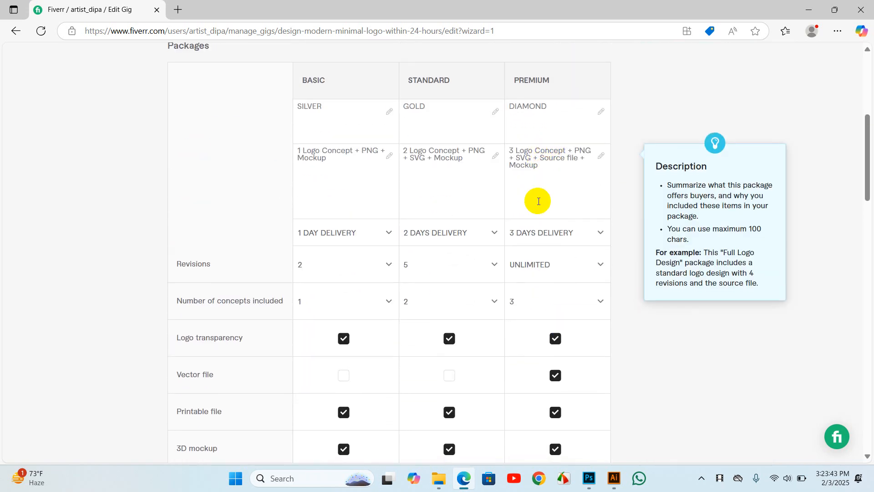
{"action": "scroll", "coordinate": [538, 199], "scroll_direction": "down", "scroll_amount": 6}
{"action": "left_click", "coordinate": [597, 256]}
{"action": "type", "text": "5"}
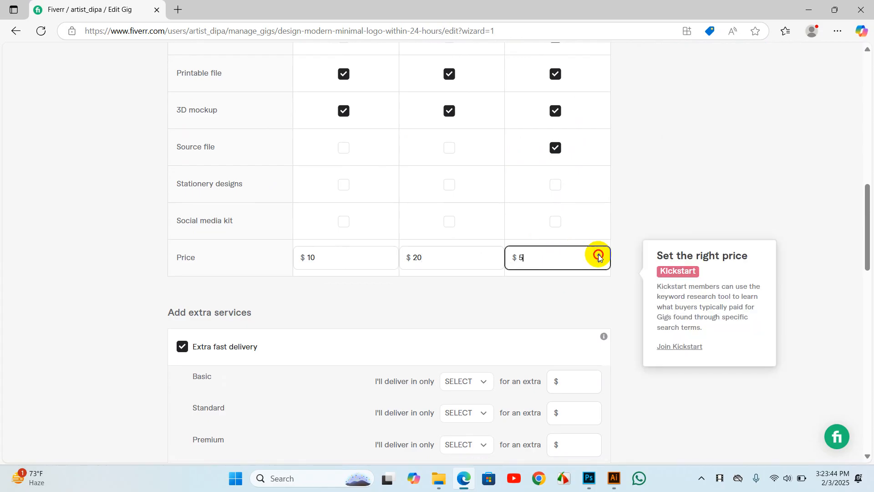
{"action": "key", "text": "BackSpace"}
{"action": "key", "text": "BackSpace"}
{"action": "type", "text": "45"}
{"action": "left_click", "coordinate": [599, 255]}
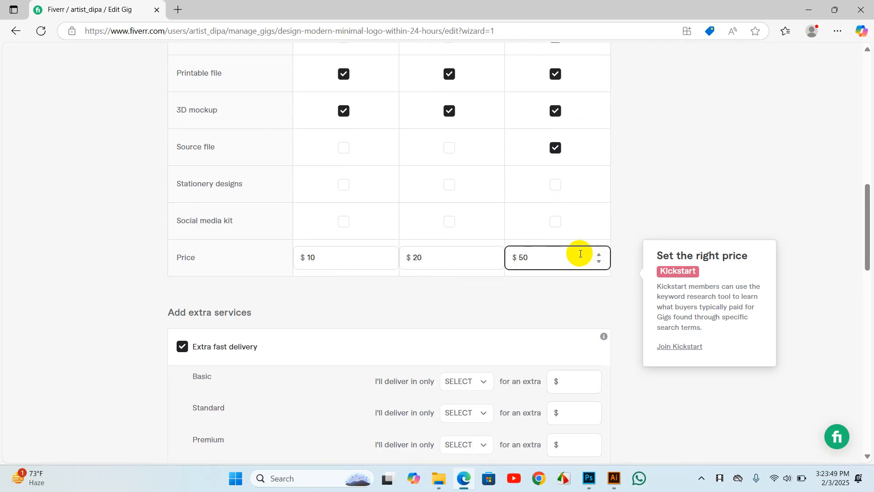
{"action": "scroll", "coordinate": [575, 256], "scroll_direction": "up", "scroll_amount": 1}
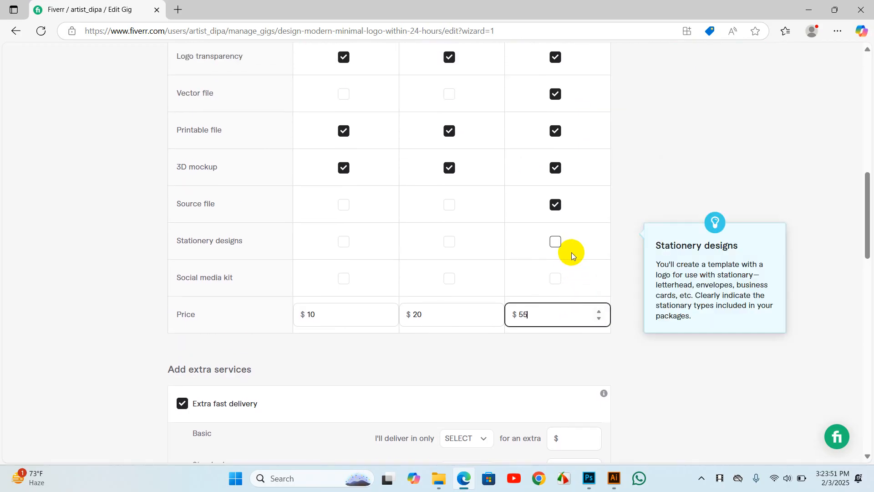
{"action": "scroll", "coordinate": [402, 284], "scroll_direction": "up", "scroll_amount": 2}
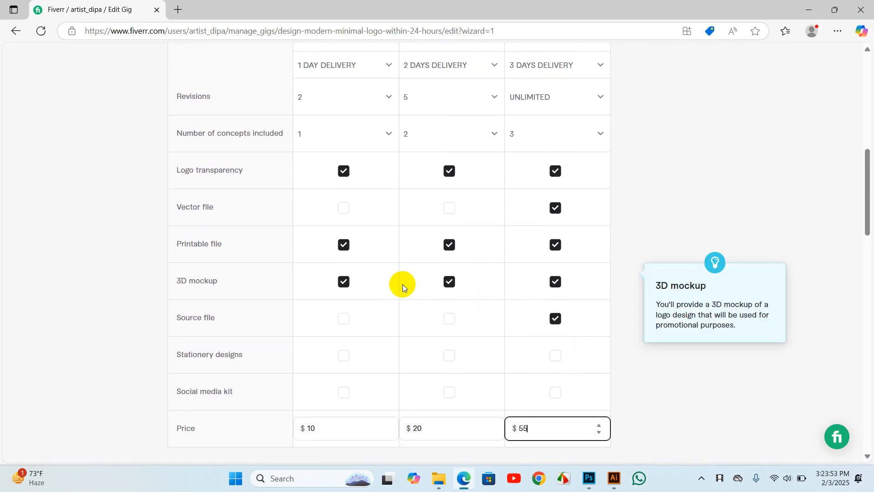
{"action": "scroll", "coordinate": [433, 188], "scroll_direction": "up", "scroll_amount": 1}
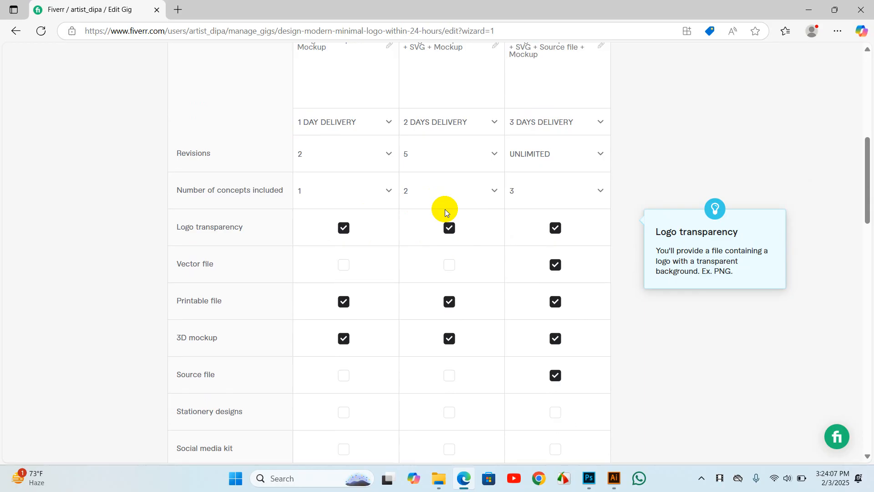
{"action": "scroll", "coordinate": [445, 209], "scroll_direction": "down", "scroll_amount": 6}
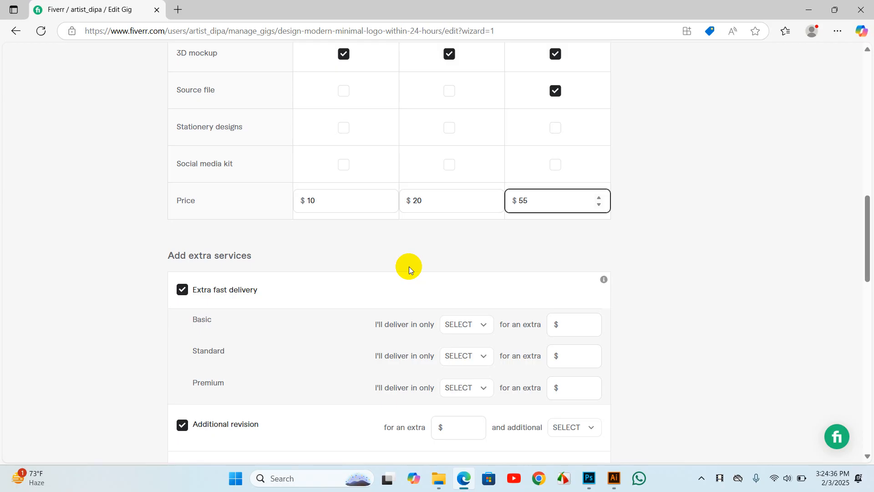
{"action": "left_click", "coordinate": [470, 333]}
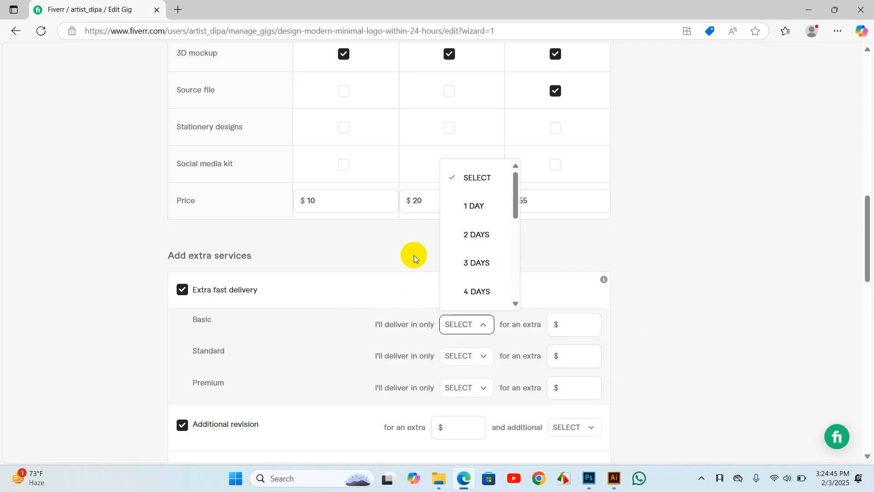
{"action": "left_click", "coordinate": [364, 280]}
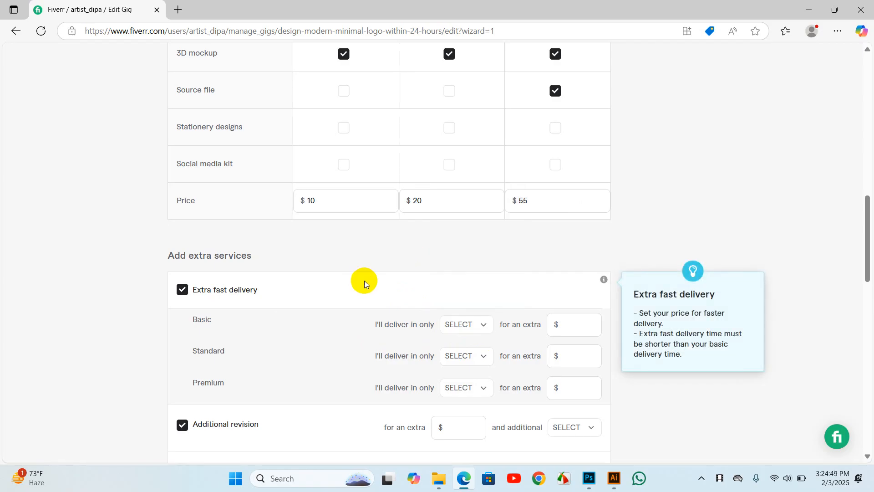
{"action": "left_click", "coordinate": [455, 325]}
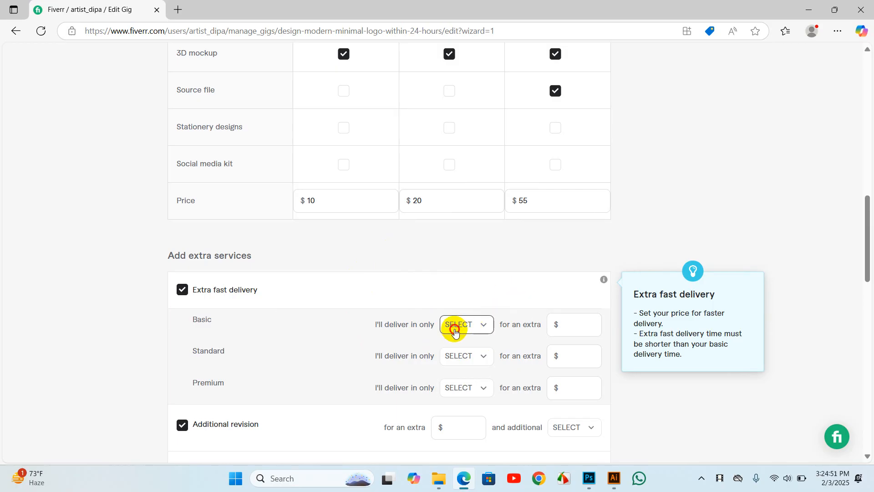
{"action": "scroll", "coordinate": [494, 234], "scroll_direction": "up", "scroll_amount": 2}
{"action": "scroll", "coordinate": [651, 195], "scroll_direction": "down", "scroll_amount": 3}
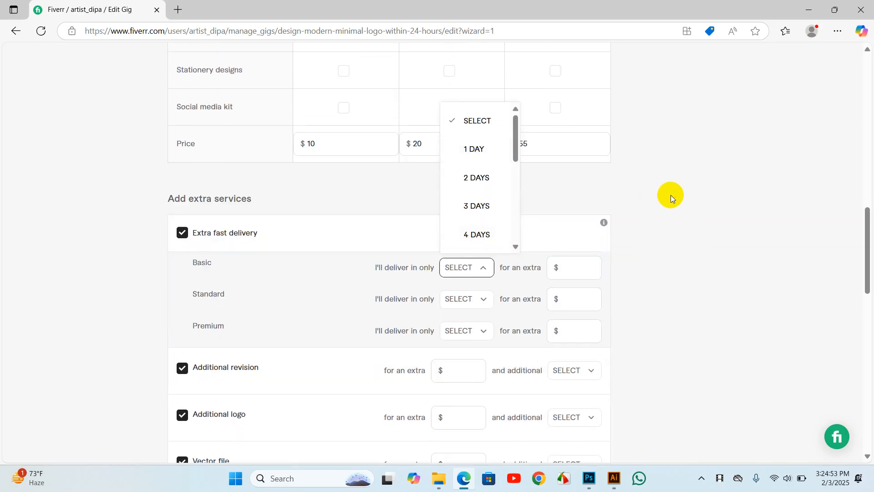
{"action": "left_click", "coordinate": [670, 197]}
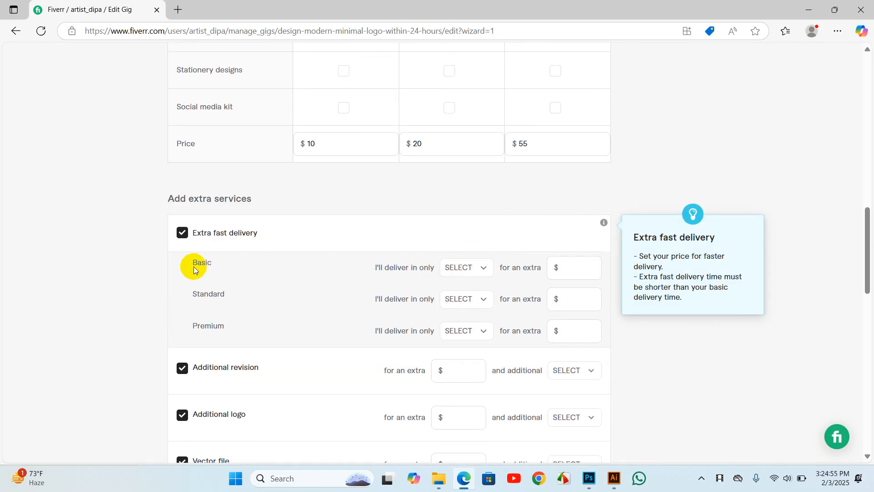
Offer extra fast delivery for the Standard package in 1 day for an extra $10
{"action": "scroll", "coordinate": [307, 250], "scroll_direction": "up", "scroll_amount": 10}
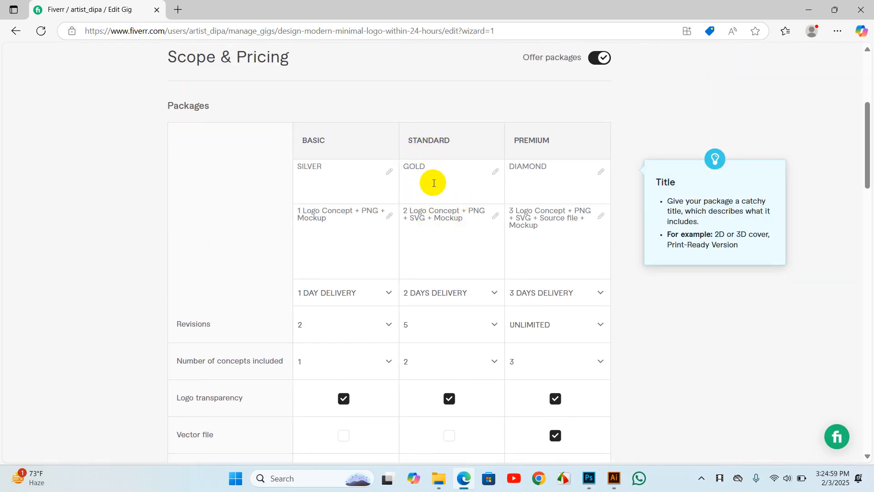
{"action": "scroll", "coordinate": [433, 183], "scroll_direction": "down", "scroll_amount": 9}
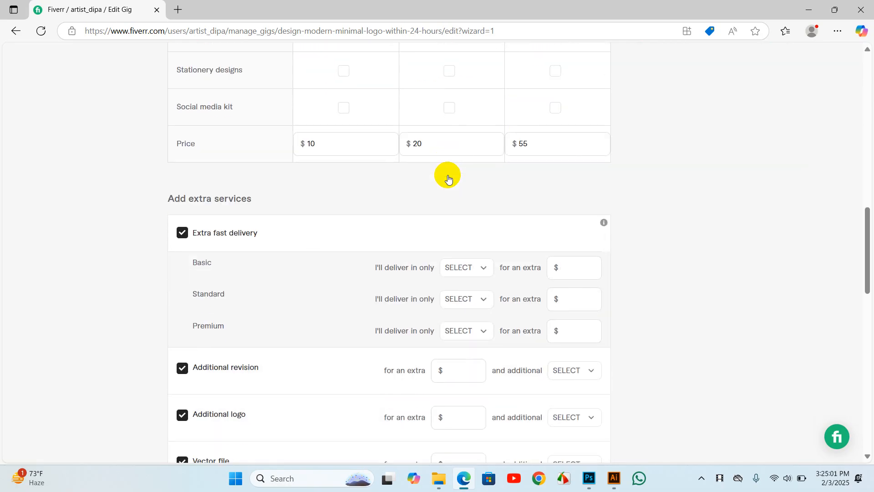
{"action": "left_click", "coordinate": [467, 299]}
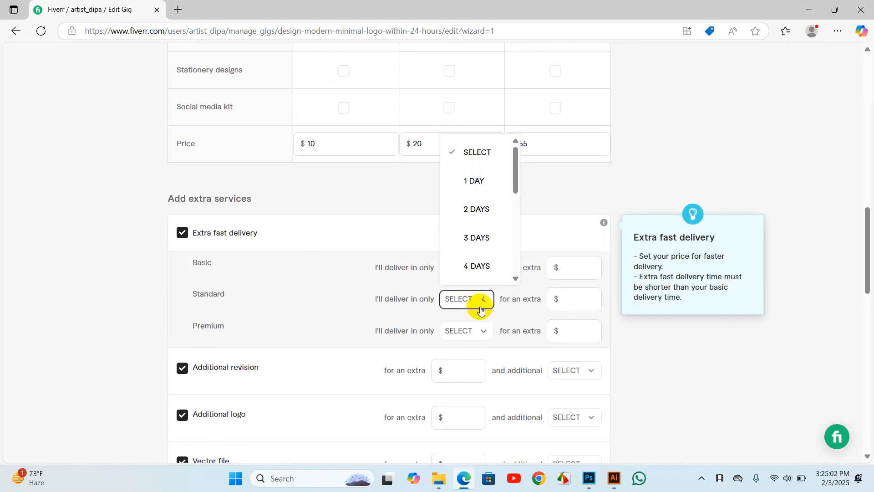
{"action": "left_click", "coordinate": [478, 187]}
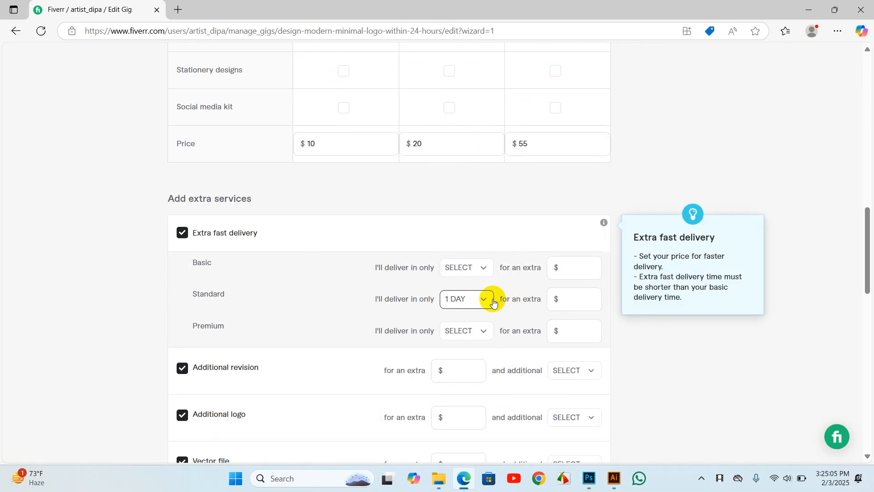
{"action": "scroll", "coordinate": [474, 291], "scroll_direction": "up", "scroll_amount": 7}
{"action": "scroll", "coordinate": [499, 303], "scroll_direction": "down", "scroll_amount": 6}
{"action": "left_click", "coordinate": [571, 363]}
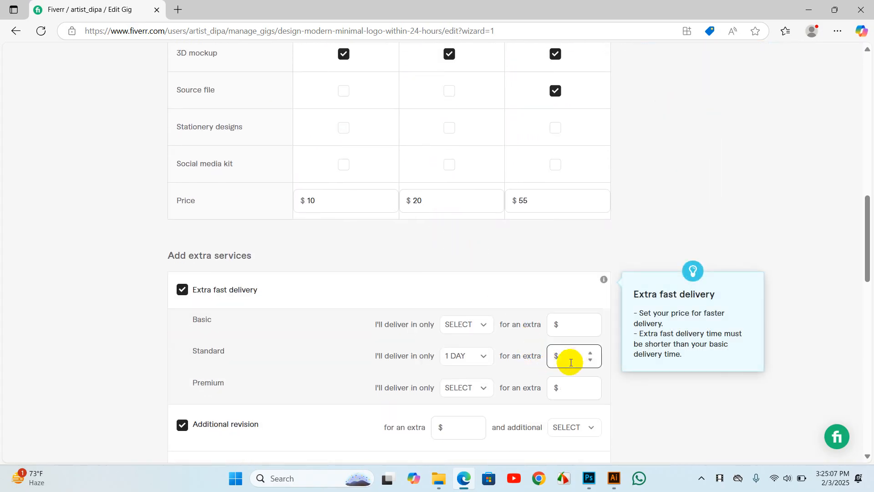
{"action": "left_click", "coordinate": [591, 353]}
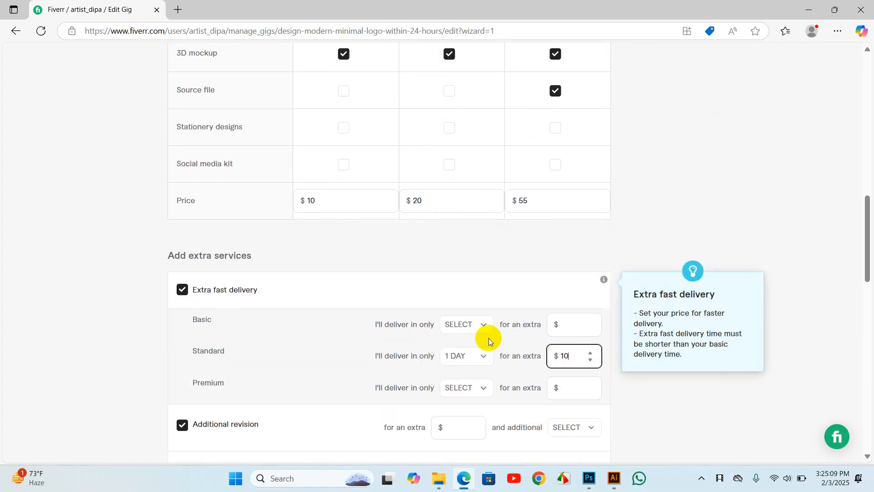
Try a $15 extra fast delivery charge for the Standard package and set it back to $10
{"action": "scroll", "coordinate": [491, 326], "scroll_direction": "up", "scroll_amount": 1}
{"action": "left_click", "coordinate": [427, 255]}
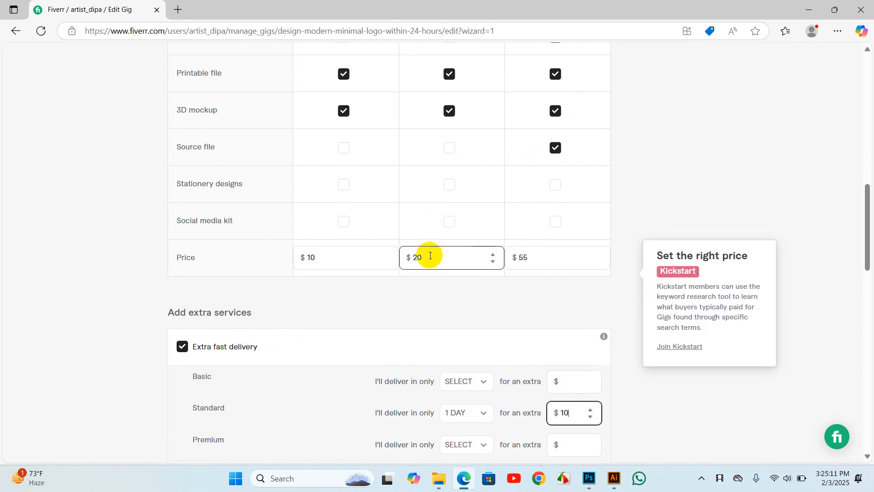
{"action": "scroll", "coordinate": [433, 264], "scroll_direction": "down", "scroll_amount": 3}
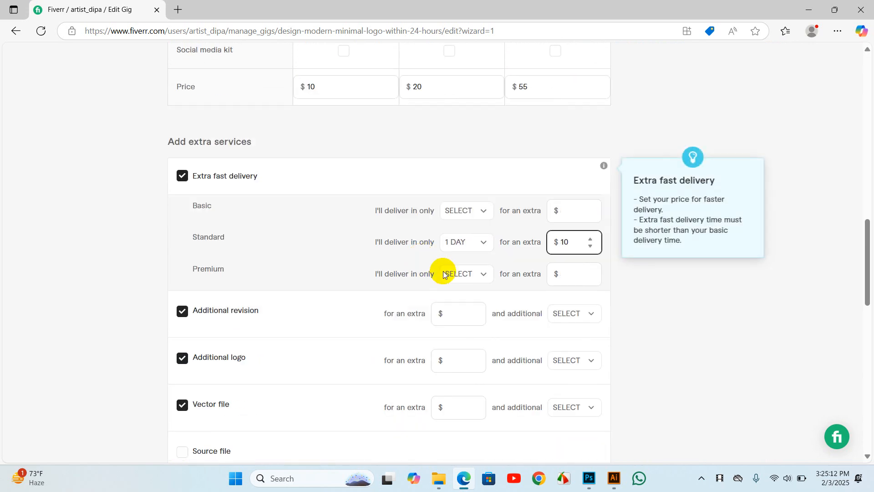
{"action": "left_click", "coordinate": [585, 239]}
{"action": "scroll", "coordinate": [562, 256], "scroll_direction": "up", "scroll_amount": 2}
{"action": "scroll", "coordinate": [456, 193], "scroll_direction": "up", "scroll_amount": 5}
{"action": "scroll", "coordinate": [453, 180], "scroll_direction": "down", "scroll_amount": 5}
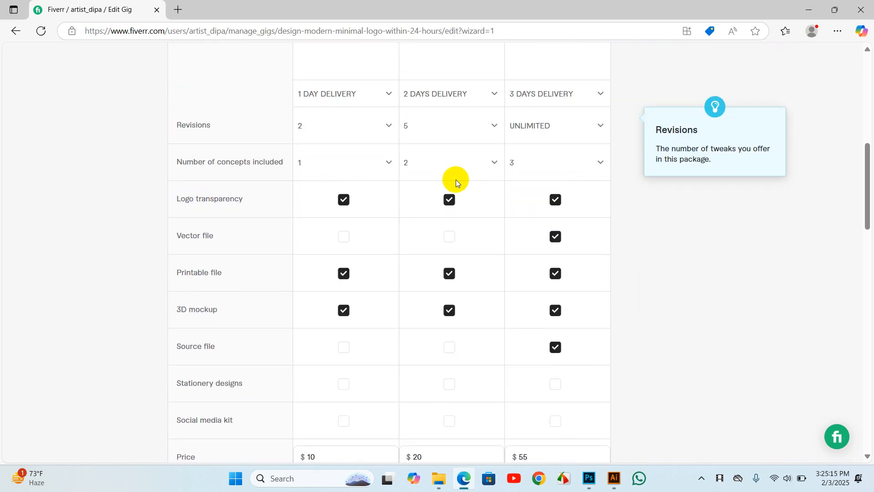
{"action": "left_click", "coordinate": [590, 360]}
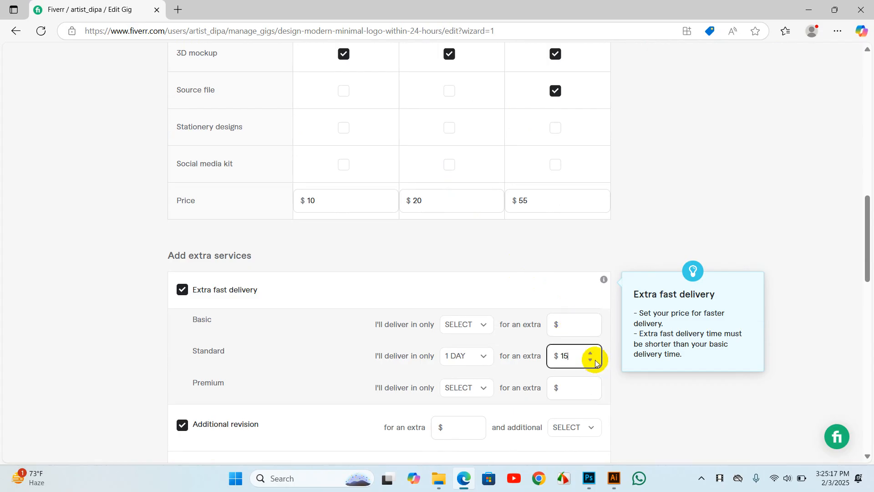
{"action": "left_click", "coordinate": [444, 273]}
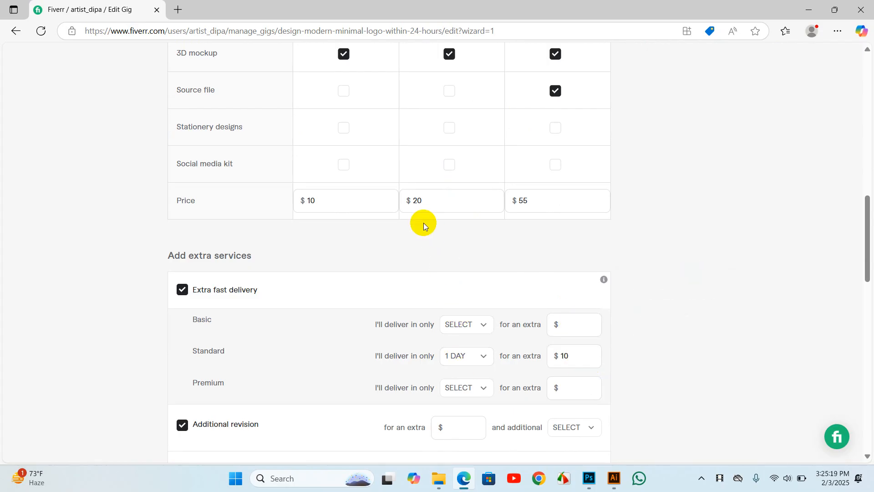
Offer extra fast delivery for the Premium package in 1 day for an extra $20
{"action": "scroll", "coordinate": [430, 232], "scroll_direction": "down", "scroll_amount": 3}
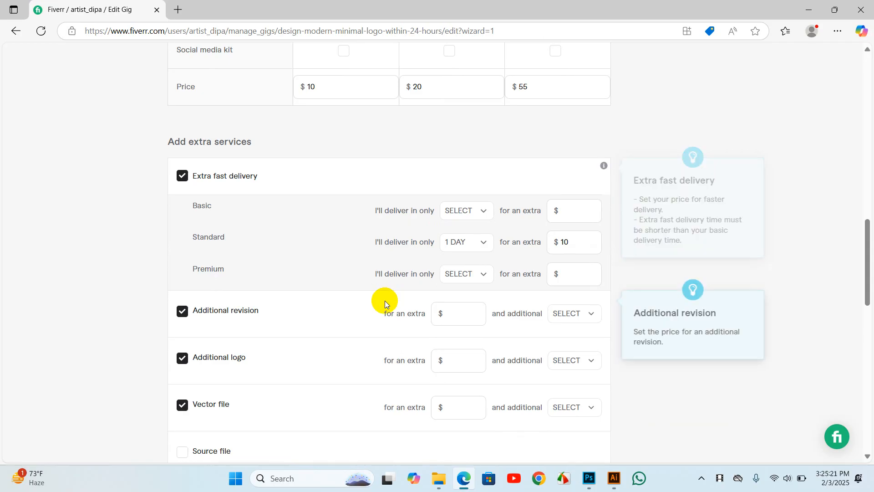
{"action": "scroll", "coordinate": [573, 140], "scroll_direction": "up", "scroll_amount": 10}
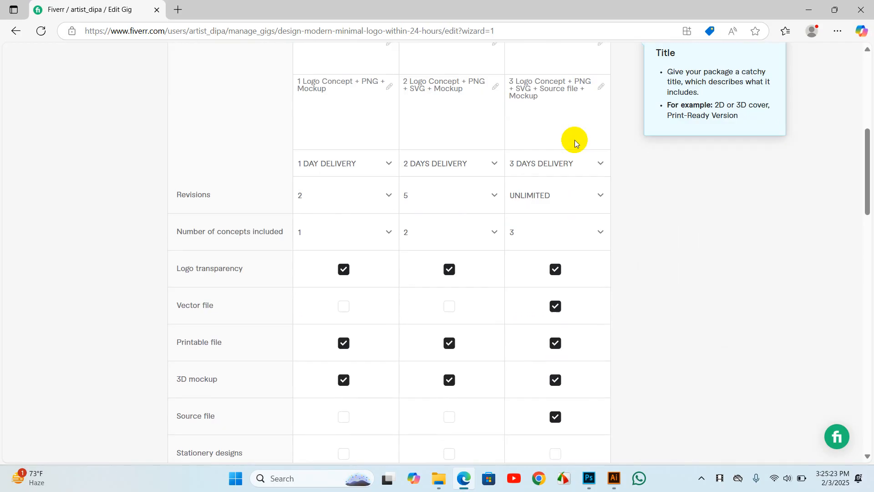
{"action": "scroll", "coordinate": [480, 265], "scroll_direction": "down", "scroll_amount": 11}
{"action": "left_click", "coordinate": [473, 217]}
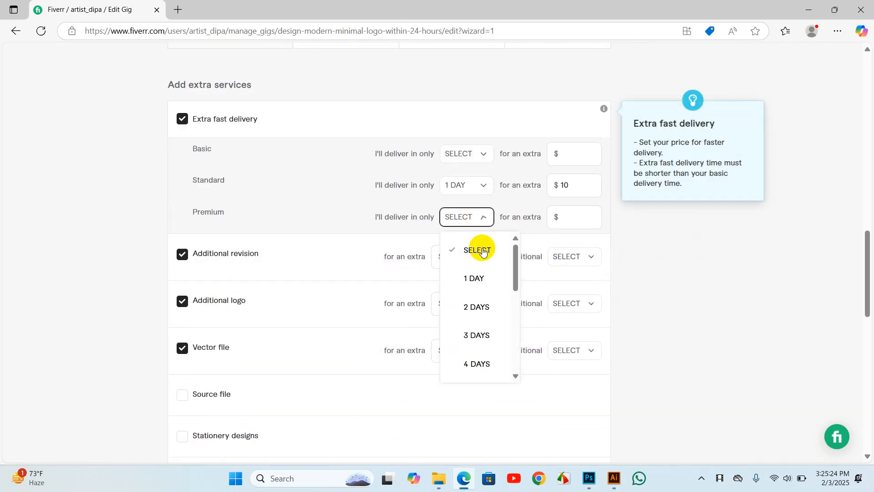
{"action": "left_click", "coordinate": [480, 274]}
{"action": "left_click", "coordinate": [591, 217]}
{"action": "type", "text": "15"}
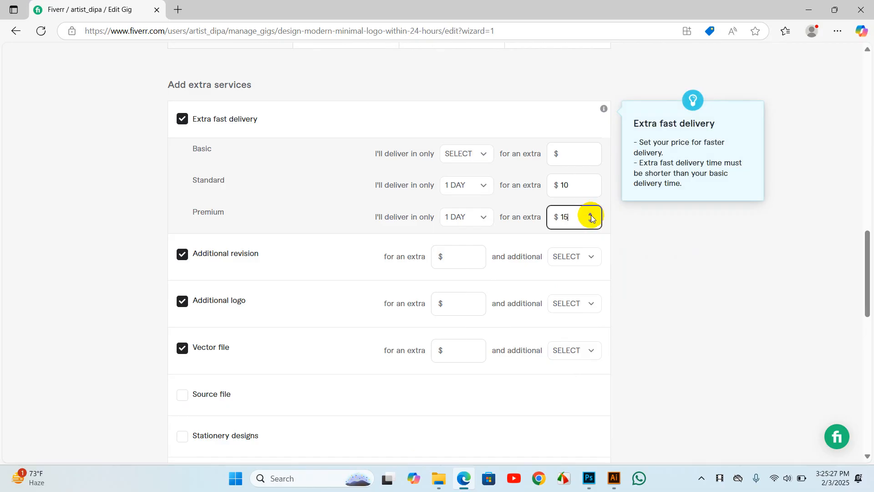
{"action": "left_click", "coordinate": [675, 255]}
Set the Premium package's price to $40 and its extra fast delivery charge to $15
{"action": "scroll", "coordinate": [641, 258], "scroll_direction": "up", "scroll_amount": 5}
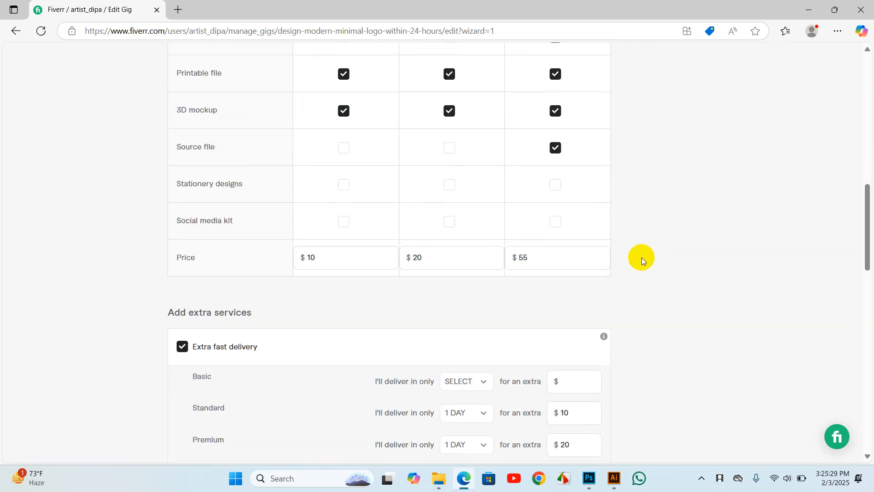
{"action": "left_click", "coordinate": [533, 262]}
{"action": "left_click", "coordinate": [596, 261]}
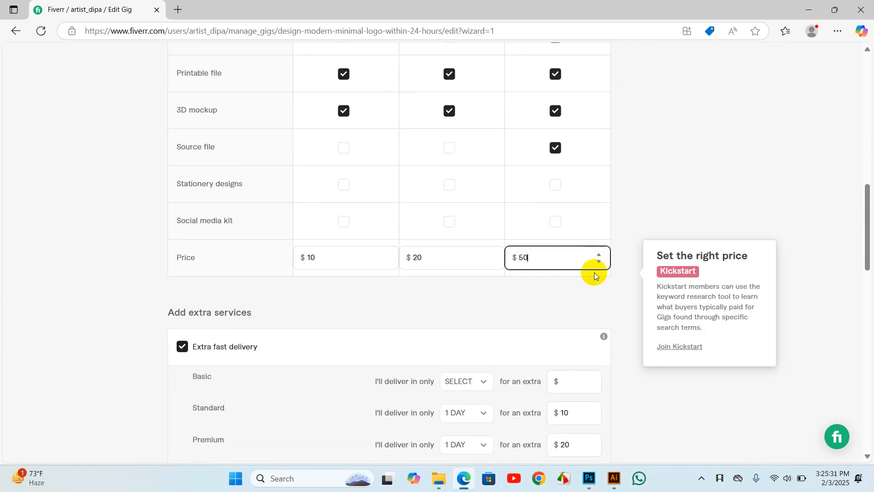
{"action": "scroll", "coordinate": [600, 284], "scroll_direction": "down", "scroll_amount": 1}
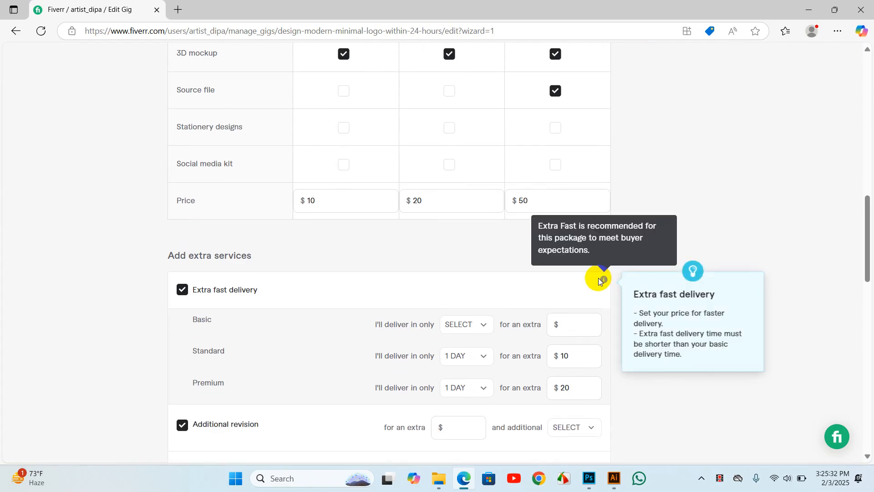
{"action": "left_click", "coordinate": [600, 208]}
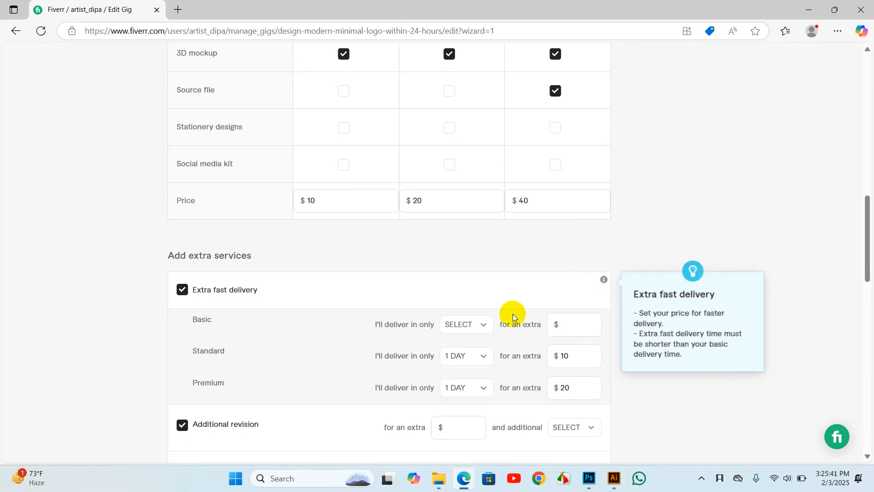
{"action": "scroll", "coordinate": [530, 230], "scroll_direction": "down", "scroll_amount": 2}
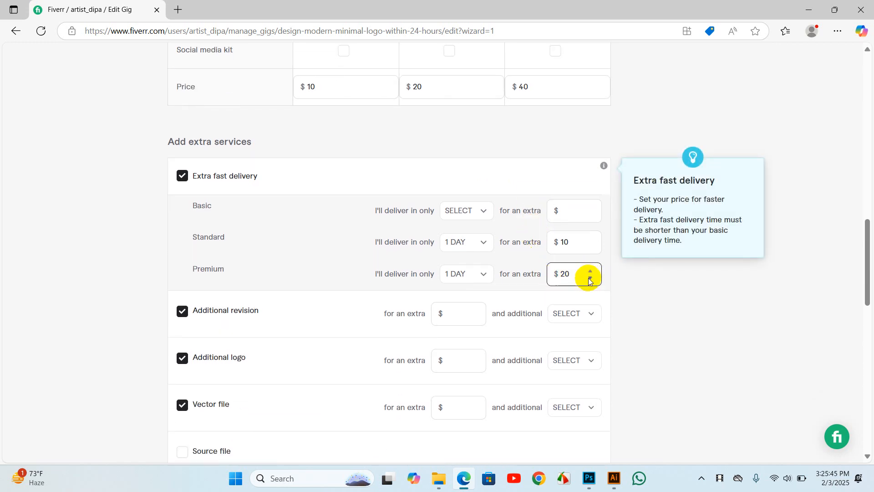
{"action": "left_click", "coordinate": [590, 278]}
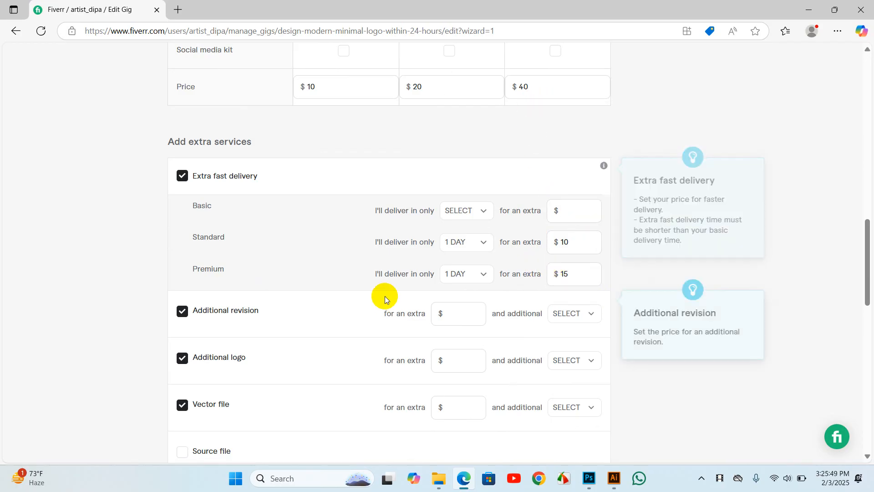
Offer an additional revision for an extra $5 with 1 additional day
{"action": "scroll", "coordinate": [387, 265], "scroll_direction": "up", "scroll_amount": 2}
{"action": "scroll", "coordinate": [394, 269], "scroll_direction": "down", "scroll_amount": 2}
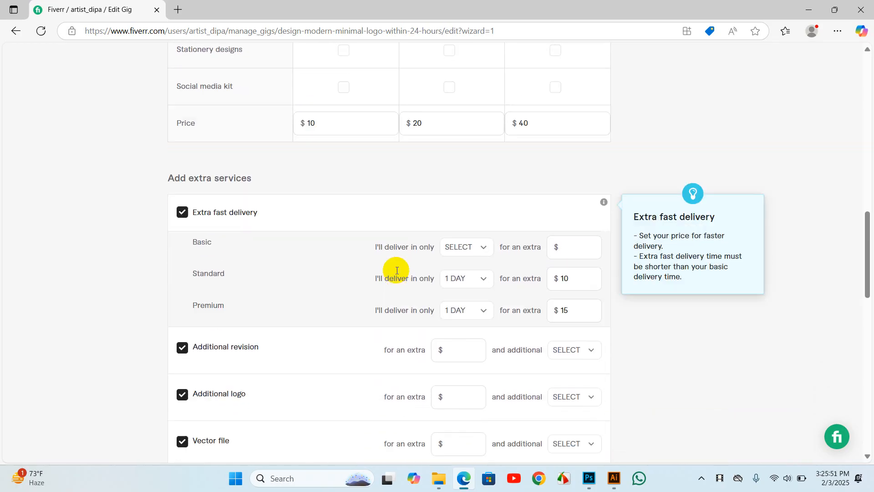
{"action": "scroll", "coordinate": [396, 273], "scroll_direction": "up", "scroll_amount": 5}
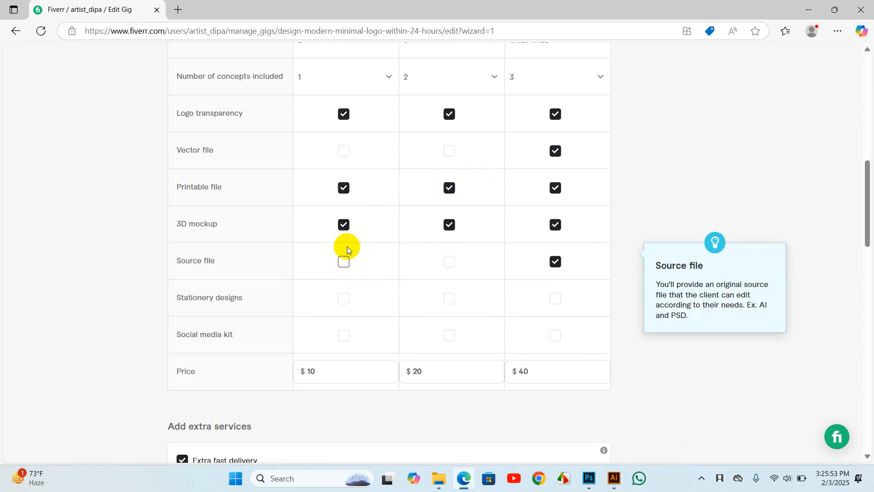
{"action": "scroll", "coordinate": [391, 269], "scroll_direction": "down", "scroll_amount": 5}
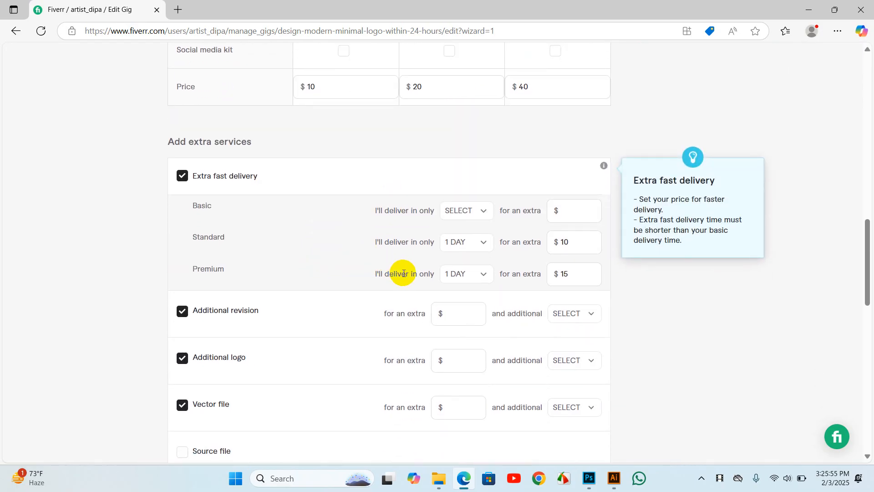
{"action": "scroll", "coordinate": [416, 181], "scroll_direction": "up", "scroll_amount": 2}
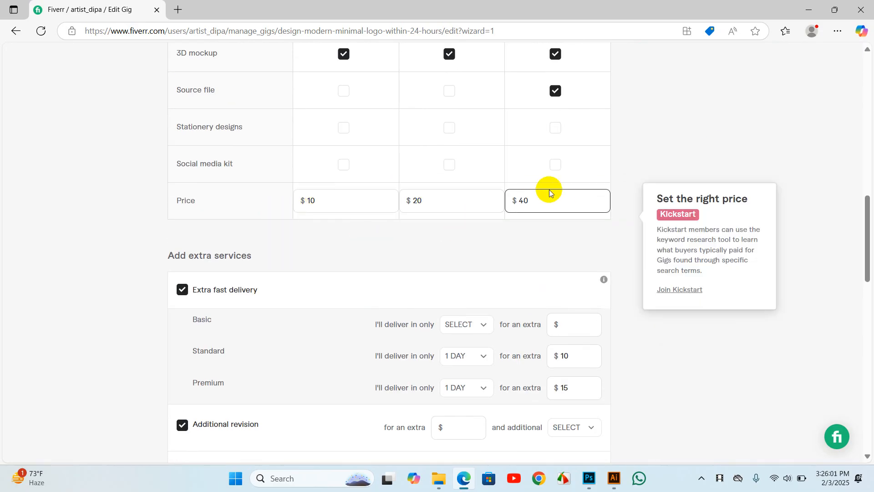
{"action": "scroll", "coordinate": [344, 266], "scroll_direction": "down", "scroll_amount": 5}
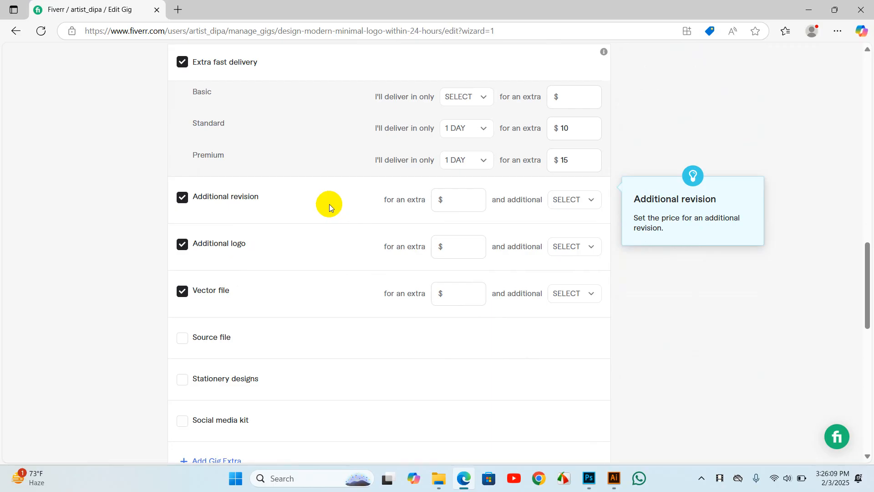
{"action": "left_click", "coordinate": [474, 198]}
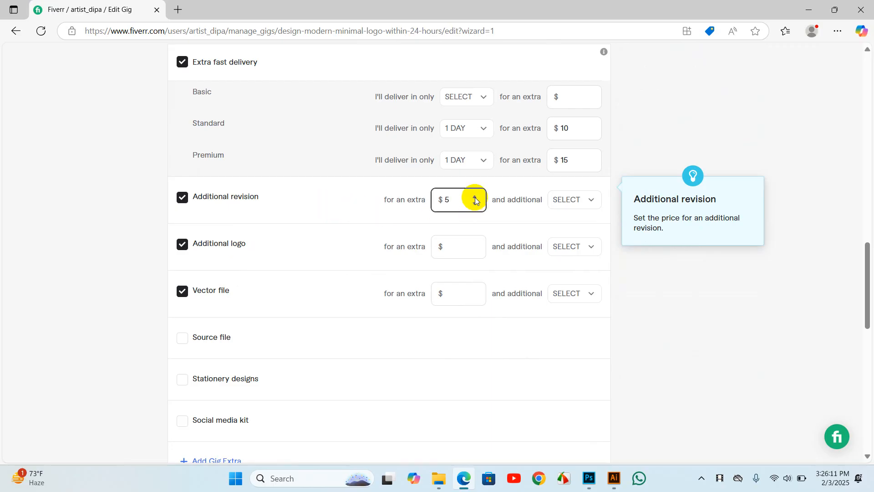
{"action": "left_click", "coordinate": [566, 201]}
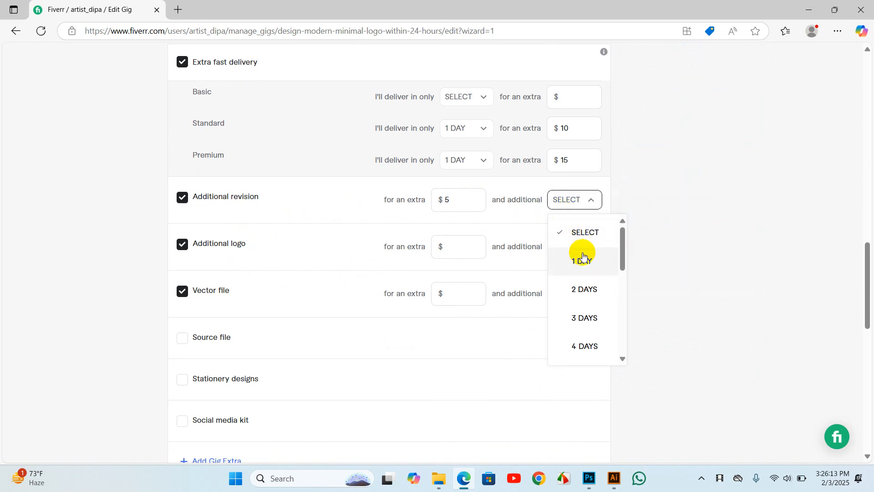
{"action": "left_click", "coordinate": [581, 258]}
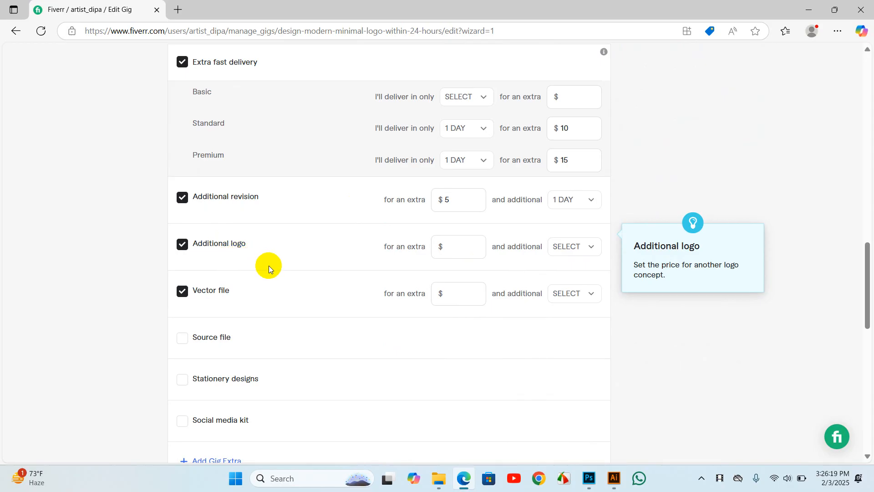
Price the additional logo extra at $5 with 1 additional day
{"action": "left_click", "coordinate": [446, 247]}
{"action": "type", "text": "5"}
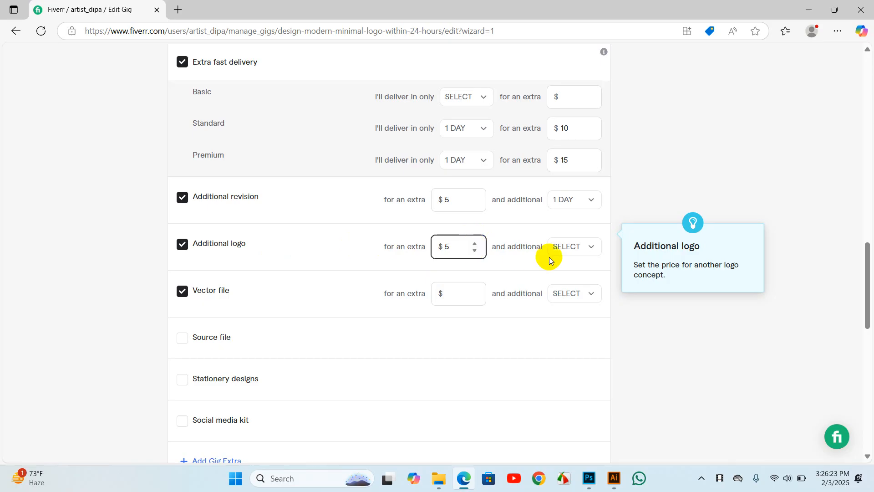
{"action": "left_click", "coordinate": [588, 247]}
{"action": "left_click", "coordinate": [587, 308]}
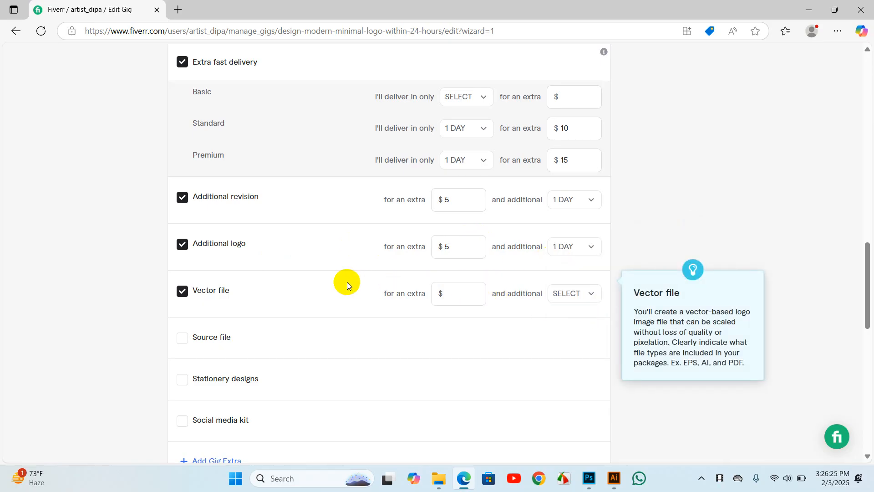
Offer the vector file extra service for $10 with 1 additional day
{"action": "scroll", "coordinate": [416, 262], "scroll_direction": "up", "scroll_amount": 15}
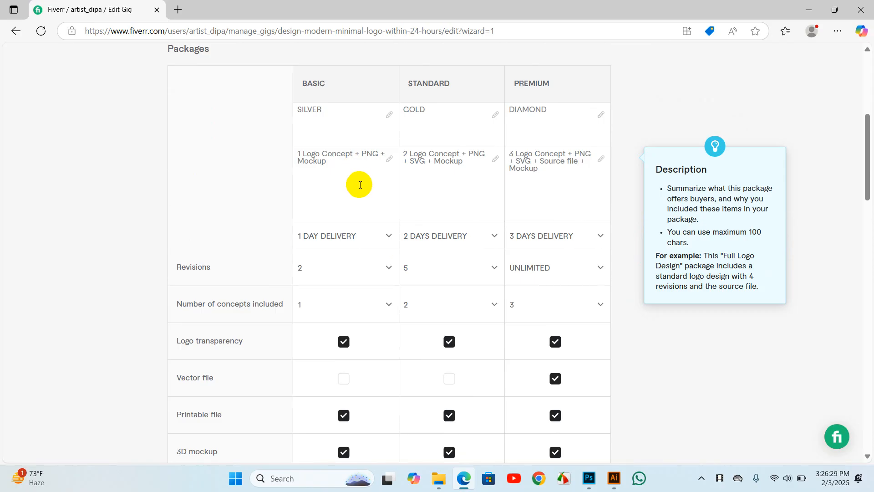
{"action": "scroll", "coordinate": [378, 230], "scroll_direction": "down", "scroll_amount": 5}
{"action": "scroll", "coordinate": [376, 228], "scroll_direction": "down", "scroll_amount": 5}
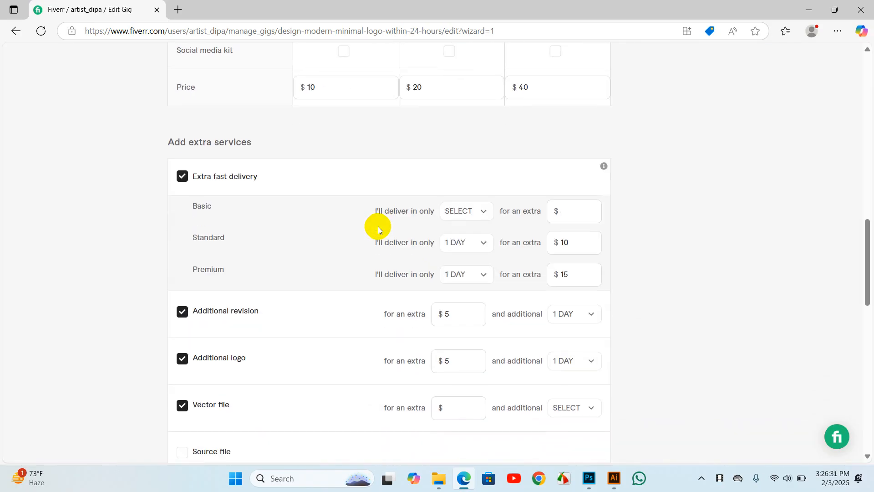
{"action": "scroll", "coordinate": [498, 283], "scroll_direction": "down", "scroll_amount": 5}
{"action": "left_click", "coordinate": [478, 180]}
{"action": "type", "text": "10"}
{"action": "left_click", "coordinate": [572, 179]}
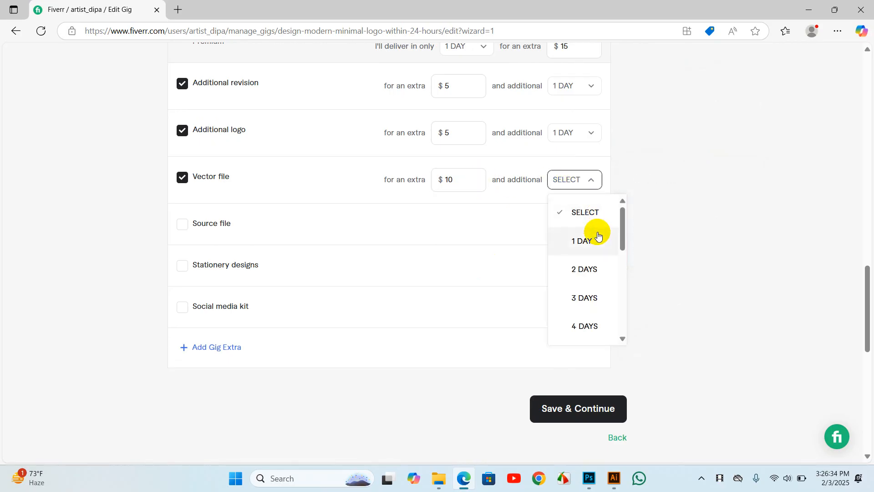
{"action": "left_click", "coordinate": [592, 240]}
Enable the source file extra service and set its charge to $10
{"action": "scroll", "coordinate": [283, 242], "scroll_direction": "up", "scroll_amount": 1}
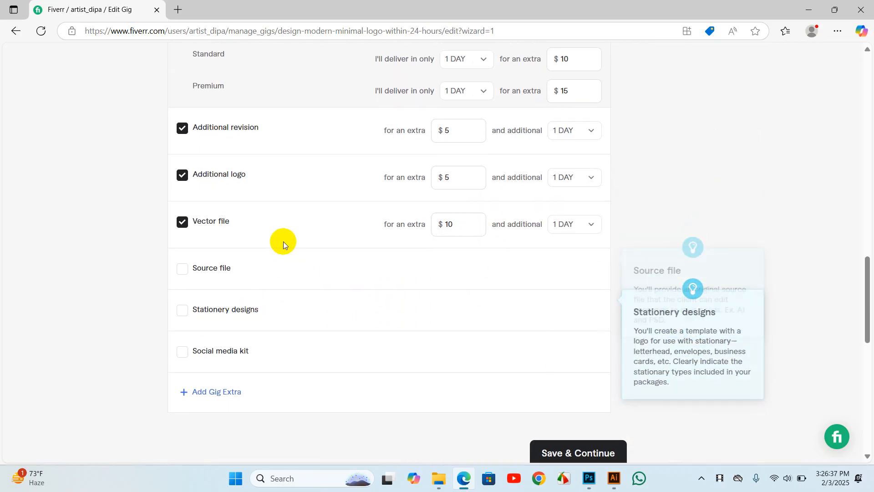
{"action": "scroll", "coordinate": [215, 294], "scroll_direction": "down", "scroll_amount": 3}
{"action": "scroll", "coordinate": [196, 227], "scroll_direction": "up", "scroll_amount": 2}
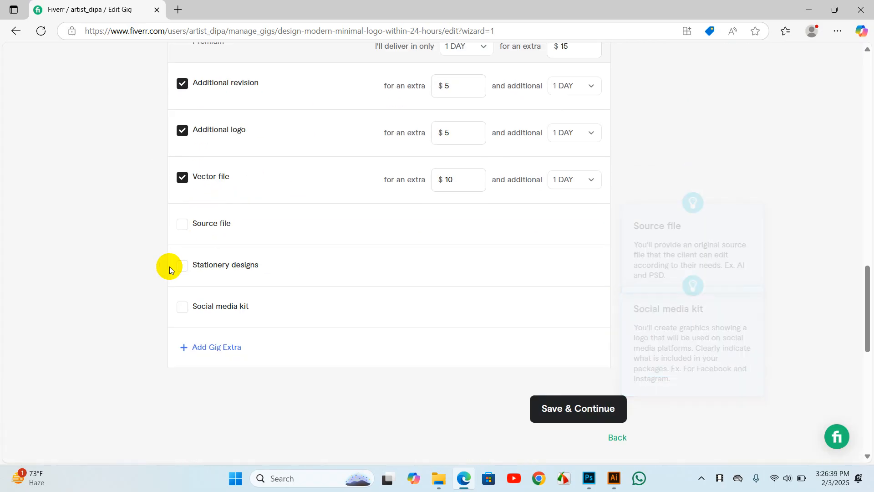
{"action": "left_click", "coordinate": [183, 224]}
{"action": "left_click", "coordinate": [182, 224]}
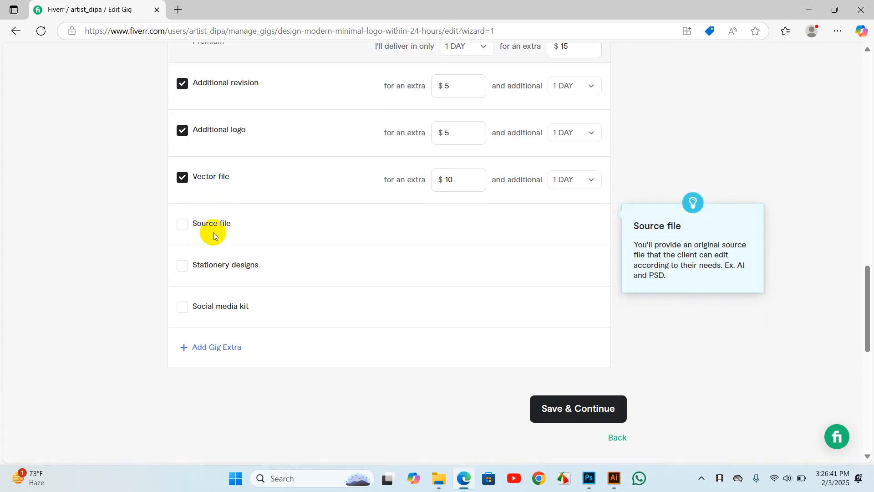
{"action": "scroll", "coordinate": [341, 252], "scroll_direction": "up", "scroll_amount": 1}
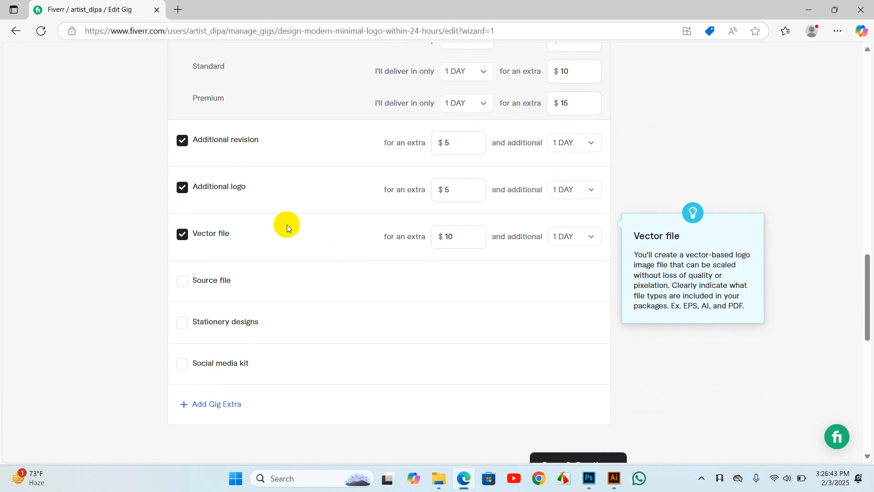
{"action": "scroll", "coordinate": [283, 238], "scroll_direction": "down", "scroll_amount": 3}
{"action": "scroll", "coordinate": [303, 236], "scroll_direction": "up", "scroll_amount": 1}
{"action": "left_click", "coordinate": [182, 168]}
{"action": "left_click", "coordinate": [552, 168]}
{"action": "type", "text": "5"}
{"action": "left_click", "coordinate": [591, 167]}
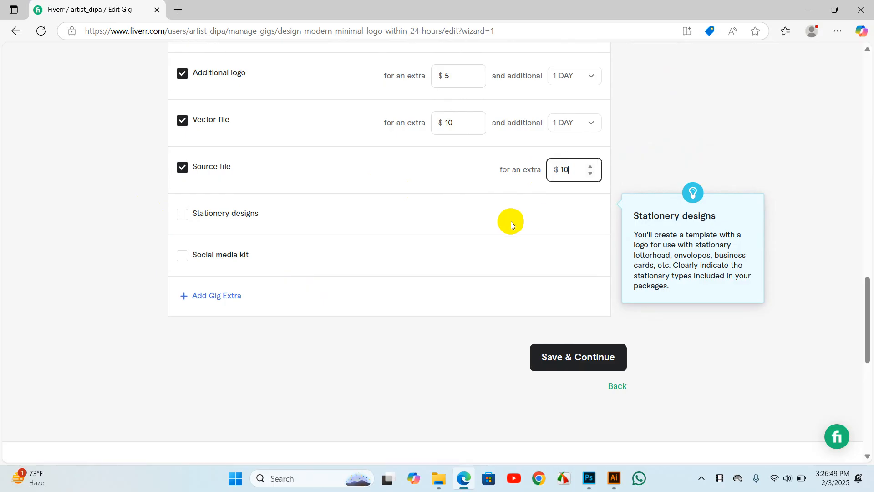
Review the packages and extra services, and save the gig's scope and pricing to continue
{"action": "scroll", "coordinate": [405, 180], "scroll_direction": "up", "scroll_amount": 15}
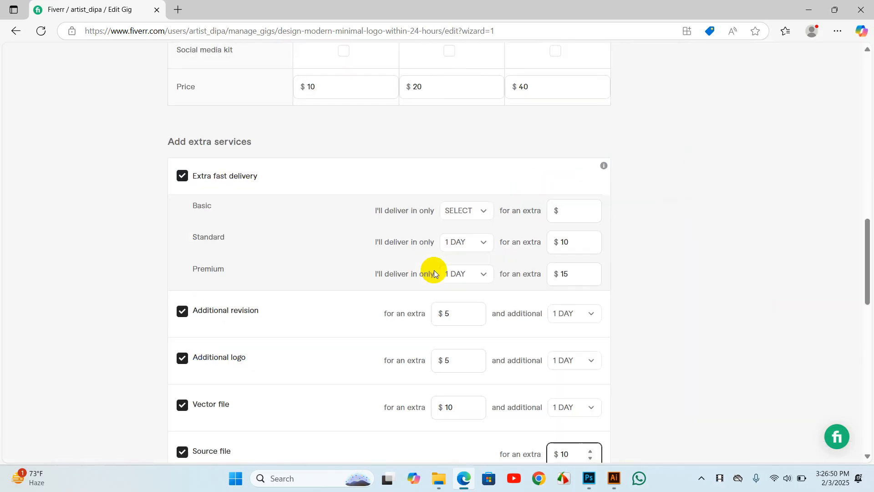
{"action": "scroll", "coordinate": [320, 237], "scroll_direction": "up", "scroll_amount": 3}
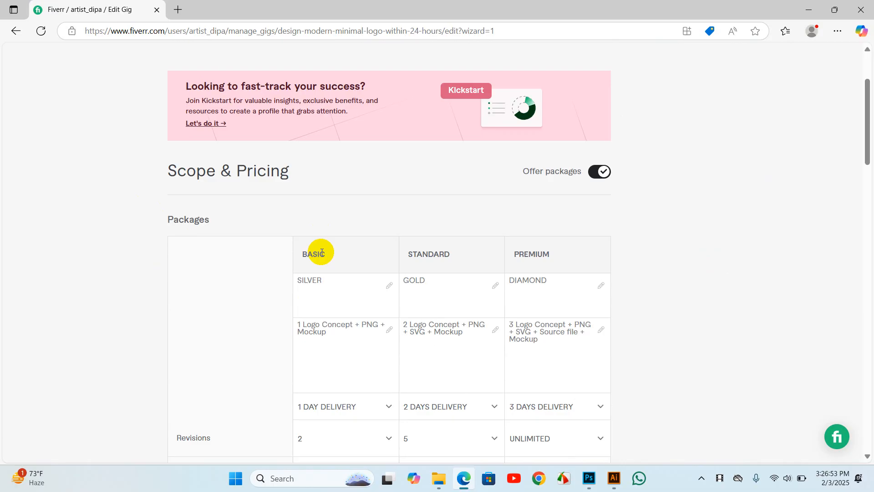
{"action": "scroll", "coordinate": [322, 252], "scroll_direction": "down", "scroll_amount": 10}
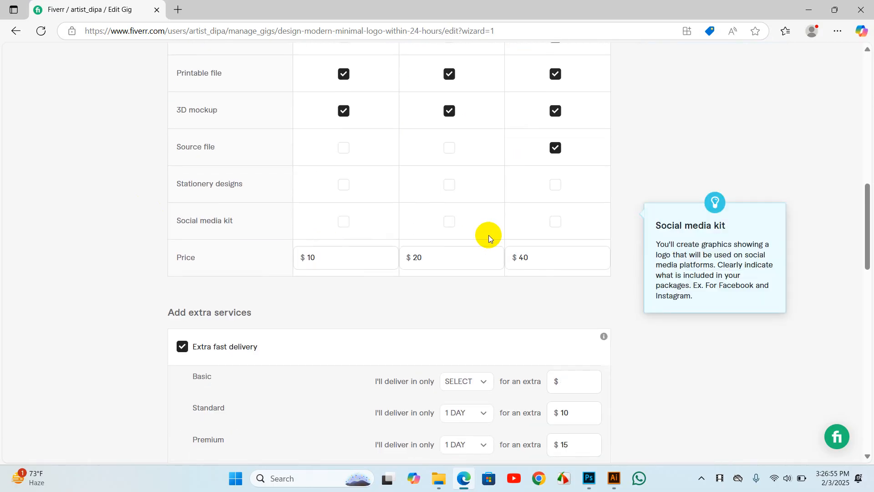
{"action": "scroll", "coordinate": [488, 235], "scroll_direction": "down", "scroll_amount": 5}
{"action": "scroll", "coordinate": [575, 384], "scroll_direction": "down", "scroll_amount": 7}
{"action": "left_click", "coordinate": [558, 245]}
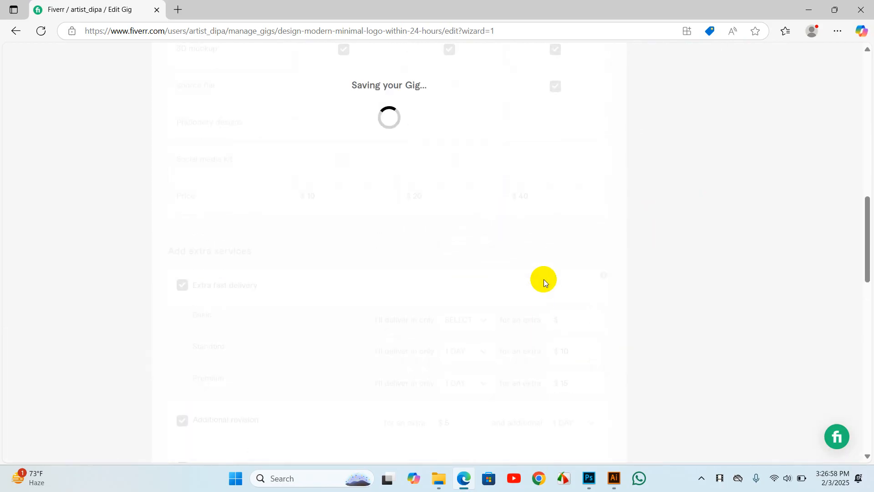
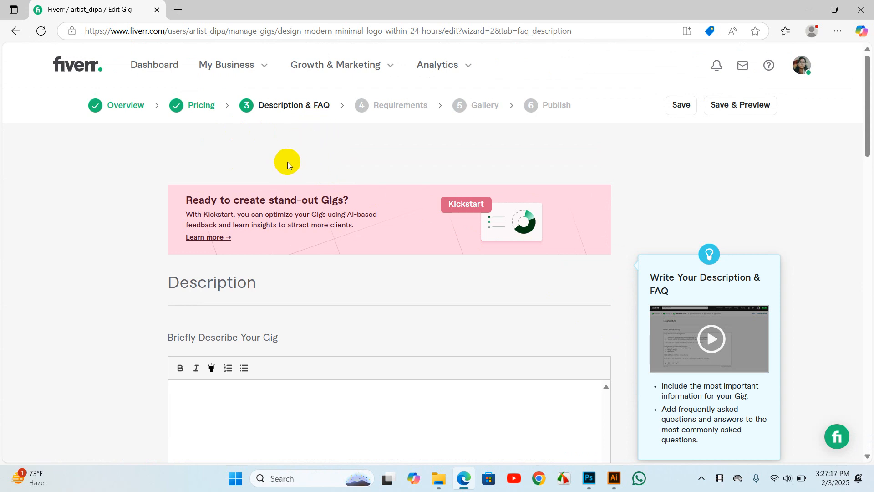
Examine the gig's description box and the Frequently Asked Questions section of the Description & FAQ stage
{"action": "scroll", "coordinate": [294, 167], "scroll_direction": "down", "scroll_amount": 3}
{"action": "left_click", "coordinate": [225, 228]}
{"action": "scroll", "coordinate": [223, 237], "scroll_direction": "down", "scroll_amount": 2}
{"action": "scroll", "coordinate": [222, 246], "scroll_direction": "up", "scroll_amount": 2}
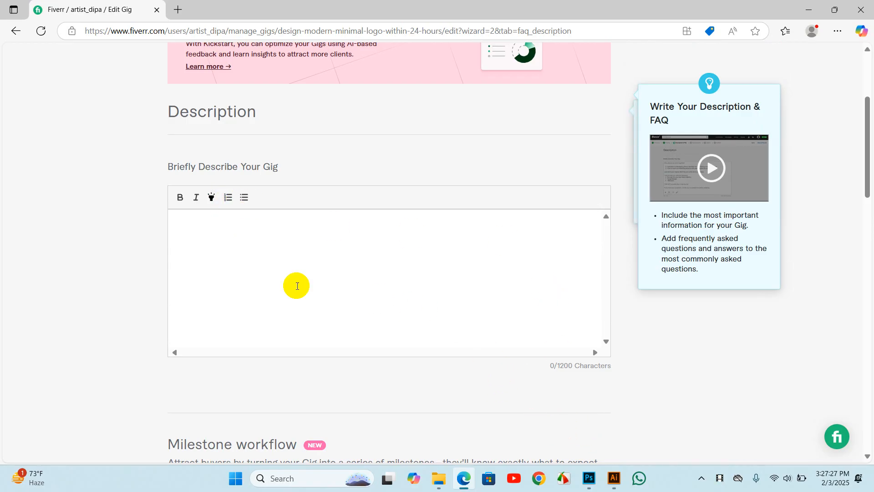
{"action": "scroll", "coordinate": [259, 267], "scroll_direction": "down", "scroll_amount": 10}
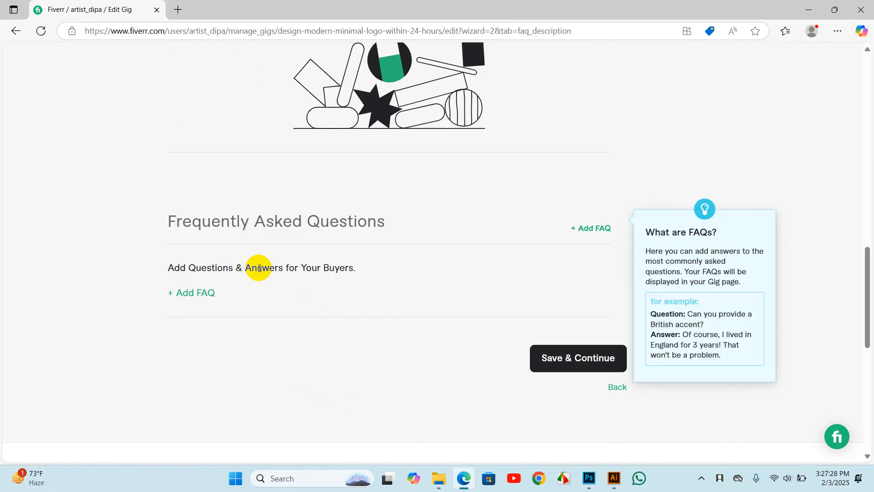
{"action": "left_click_drag", "start_coordinate": [168, 227], "coordinate": [390, 224]}
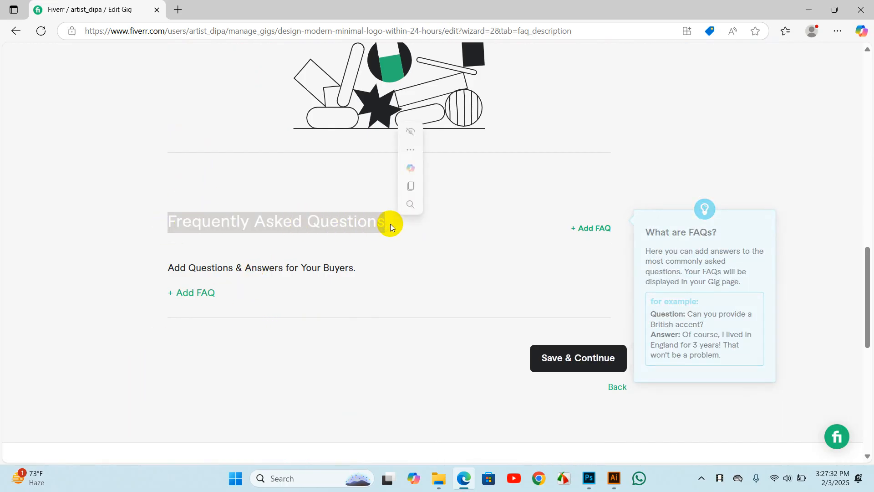
{"action": "left_click", "coordinate": [173, 193]}
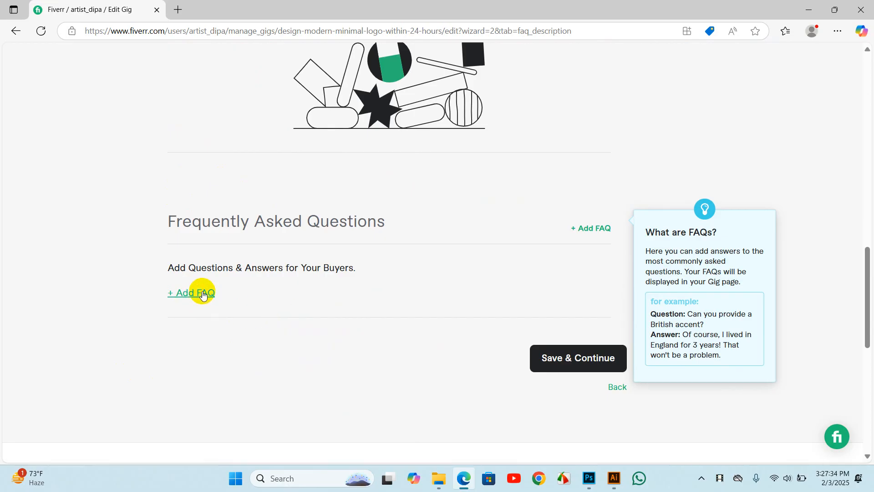
Open a new FAQ entry with its blank question and answer fields
{"action": "left_click", "coordinate": [196, 292]}
{"action": "left_click", "coordinate": [197, 304]}
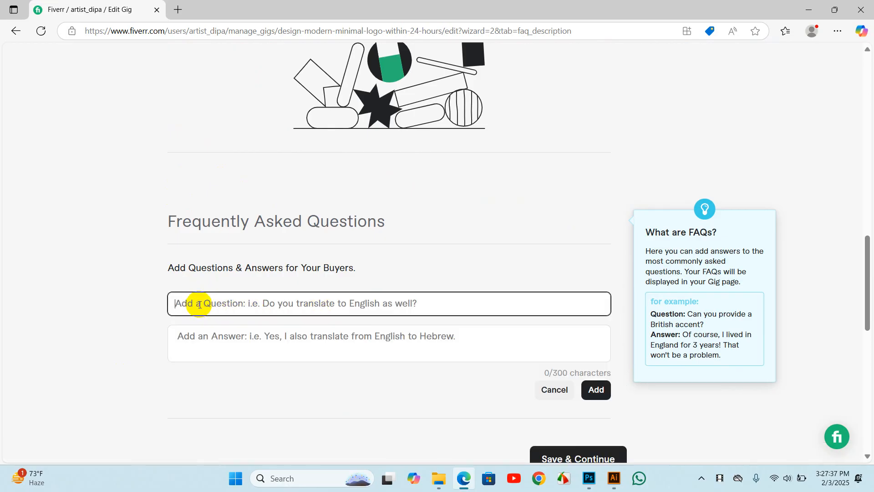
{"action": "left_click", "coordinate": [206, 336]}
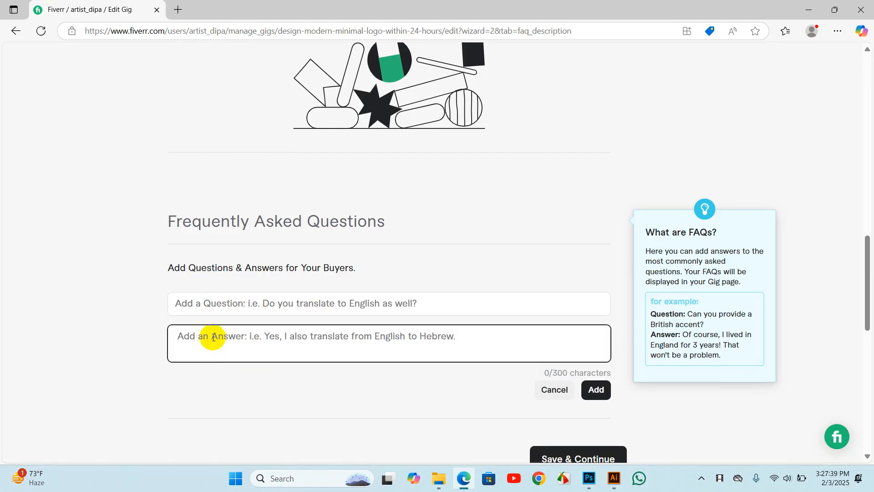
{"action": "left_click", "coordinate": [226, 301]}
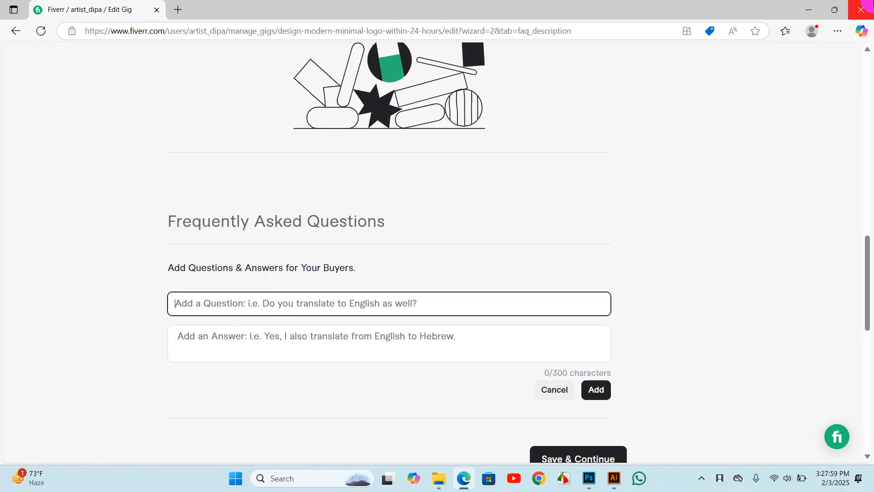
{"action": "left_click", "coordinate": [405, 332]}
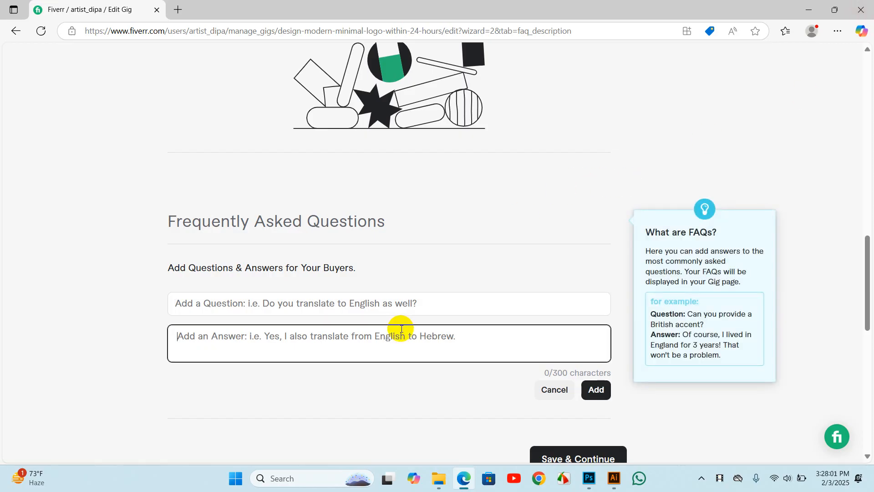
{"action": "left_click", "coordinate": [326, 303]}
Examine the FAQ question and answer fields, the milestone workflow section and the gig description box
{"action": "scroll", "coordinate": [289, 324], "scroll_direction": "up", "scroll_amount": 1}
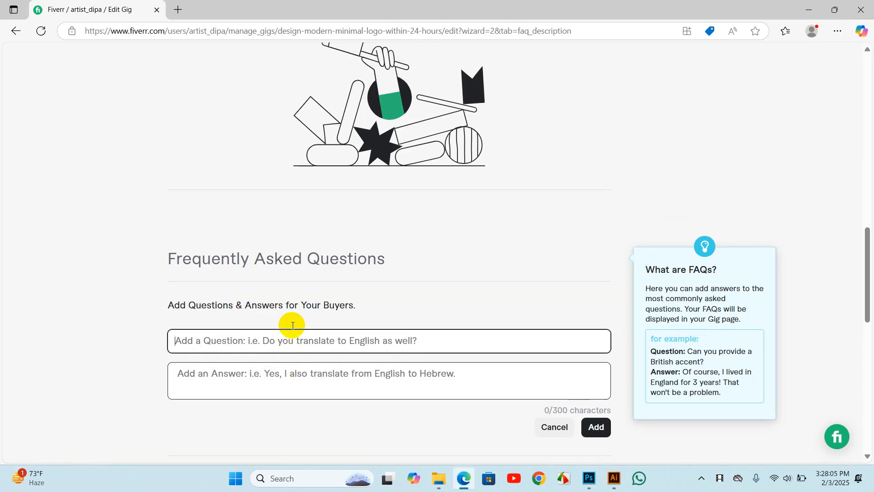
{"action": "scroll", "coordinate": [288, 326], "scroll_direction": "down", "scroll_amount": 1}
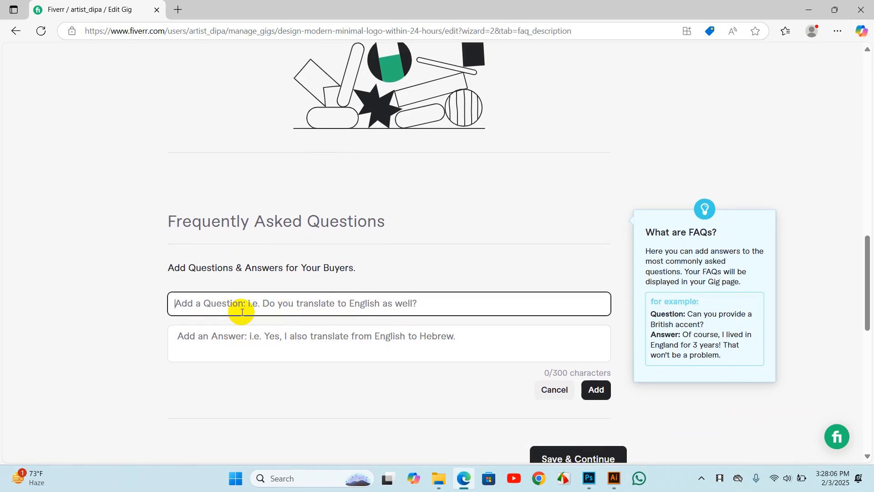
{"action": "scroll", "coordinate": [246, 320], "scroll_direction": "up", "scroll_amount": 1}
{"action": "scroll", "coordinate": [242, 322], "scroll_direction": "down", "scroll_amount": 2}
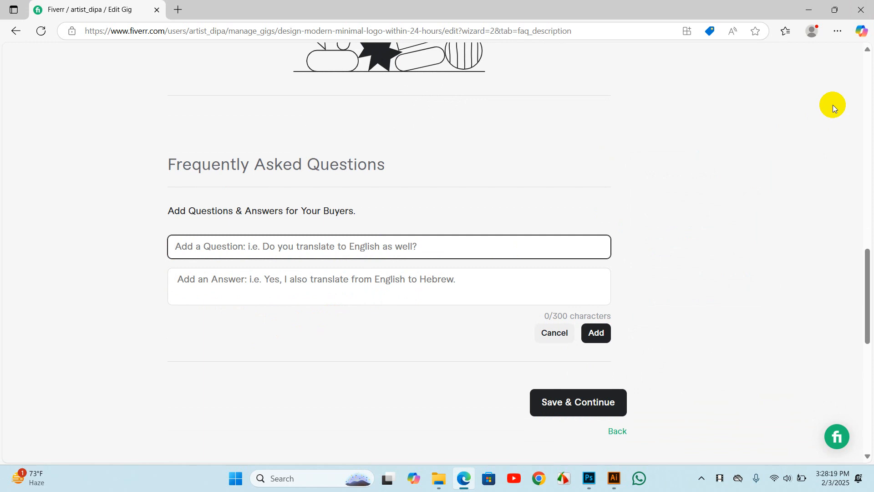
{"action": "left_click", "coordinate": [427, 289]}
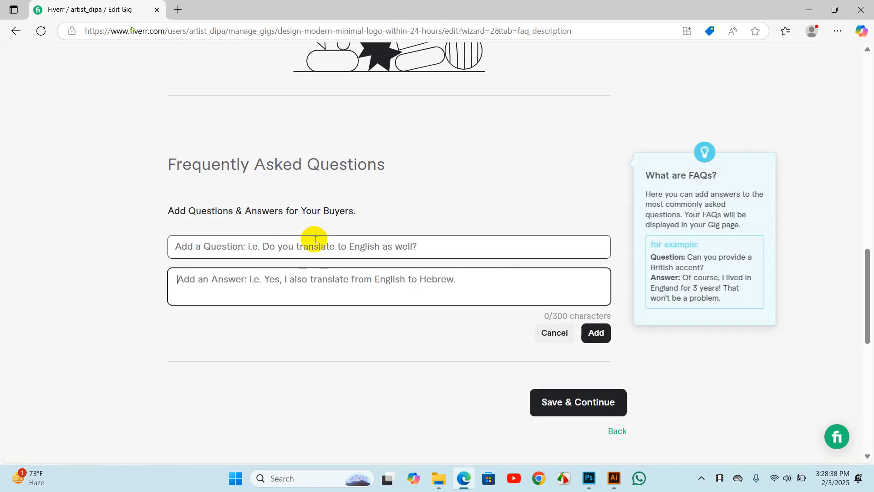
{"action": "left_click", "coordinate": [299, 250]}
{"action": "left_click", "coordinate": [304, 288]}
{"action": "scroll", "coordinate": [341, 290], "scroll_direction": "up", "scroll_amount": 3}
{"action": "scroll", "coordinate": [341, 291], "scroll_direction": "up", "scroll_amount": 4}
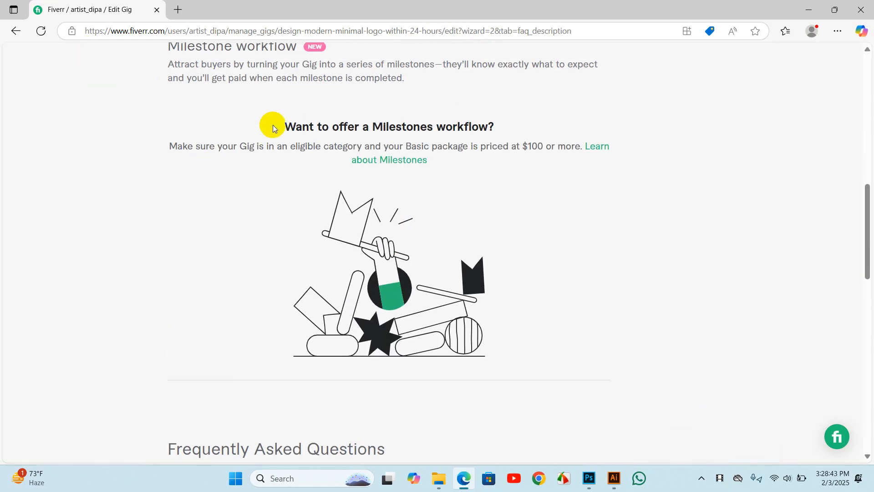
{"action": "scroll", "coordinate": [205, 240], "scroll_direction": "up", "scroll_amount": 5}
{"action": "scroll", "coordinate": [258, 217], "scroll_direction": "down", "scroll_amount": 5}
{"action": "scroll", "coordinate": [258, 218], "scroll_direction": "down", "scroll_amount": 1}
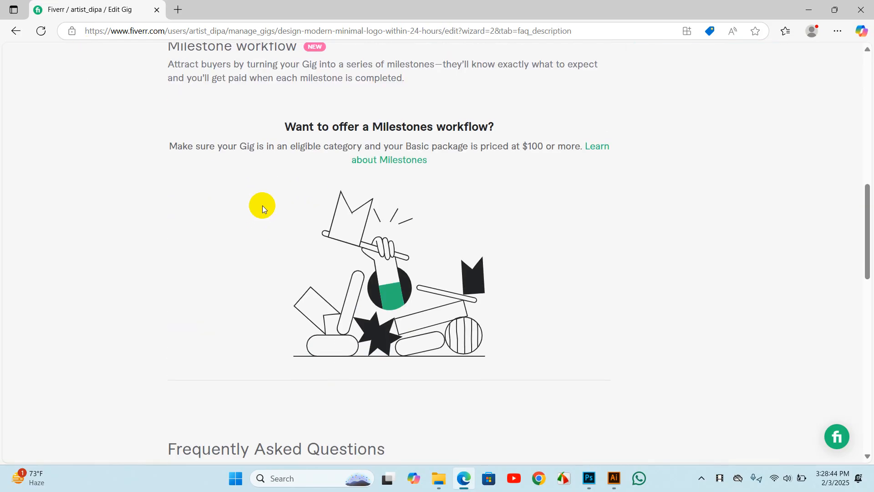
{"action": "scroll", "coordinate": [252, 178], "scroll_direction": "up", "scroll_amount": 3}
{"action": "scroll", "coordinate": [304, 206], "scroll_direction": "down", "scroll_amount": 6}
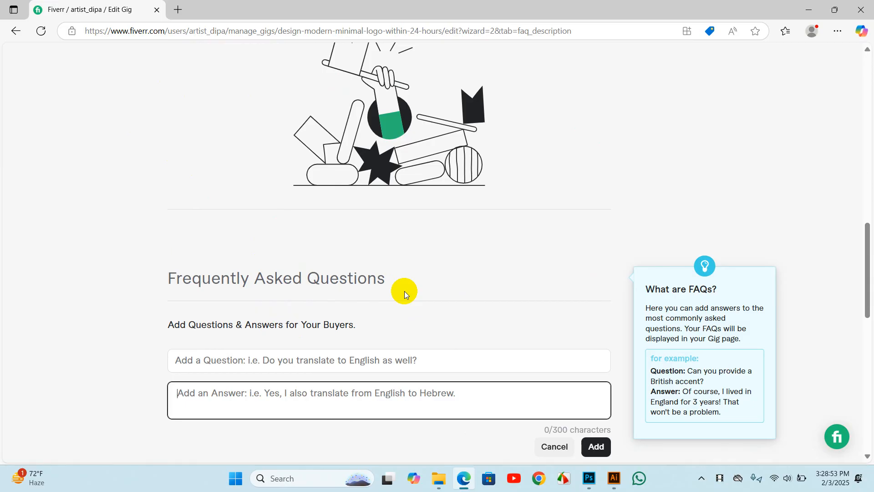
{"action": "scroll", "coordinate": [537, 239], "scroll_direction": "down", "scroll_amount": 3}
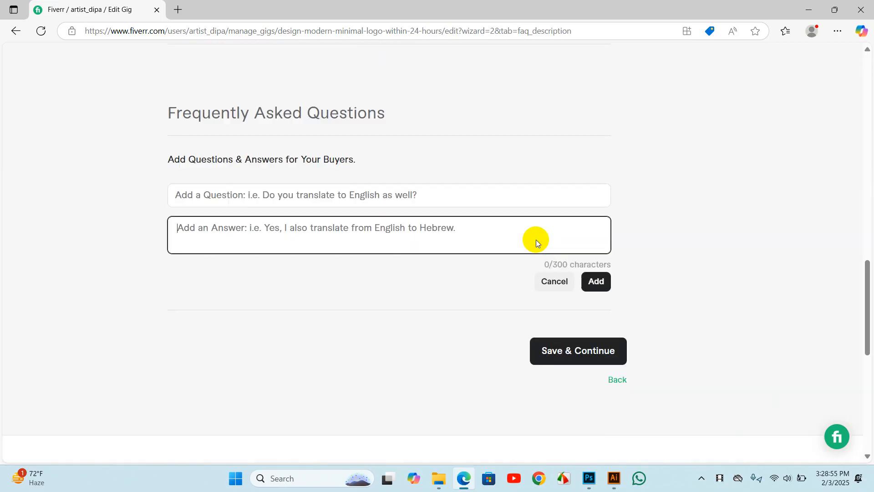
{"action": "left_click", "coordinate": [385, 279]}
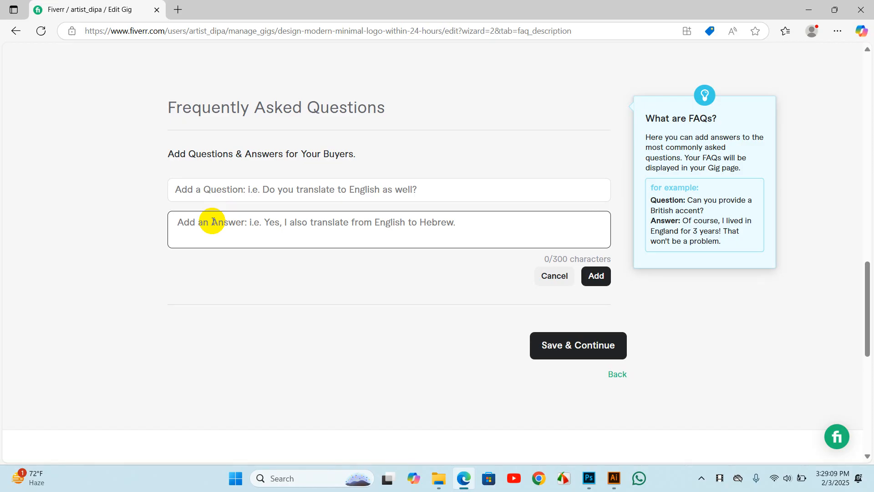
{"action": "scroll", "coordinate": [345, 184], "scroll_direction": "up", "scroll_amount": 13}
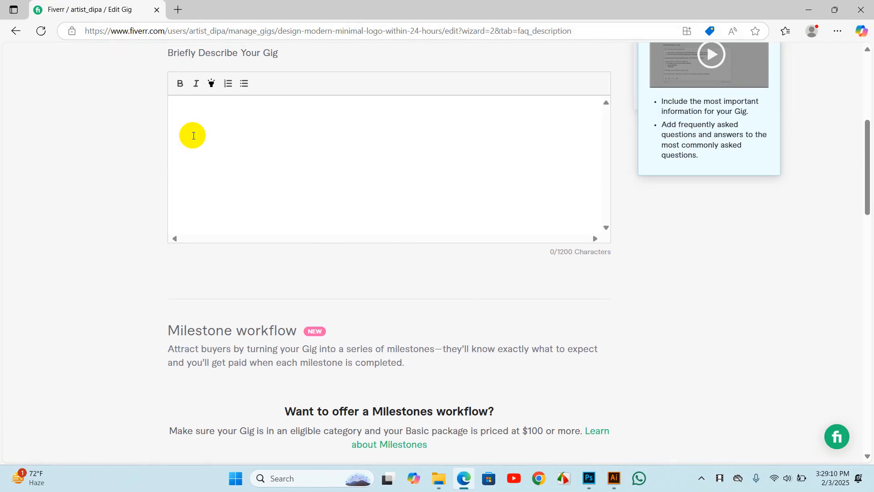
Find ChatGPT through a web search in a new browser tab and open its site
{"action": "left_click", "coordinate": [178, 10]}
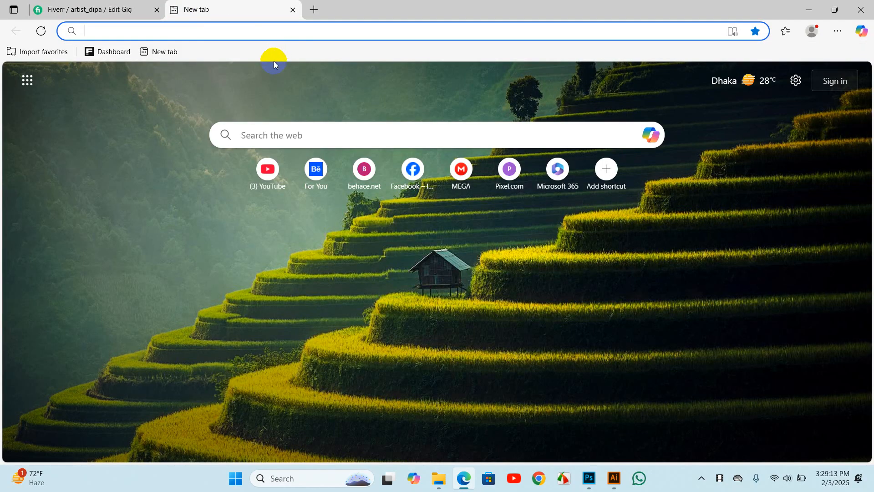
{"action": "type", "text": "chat"}
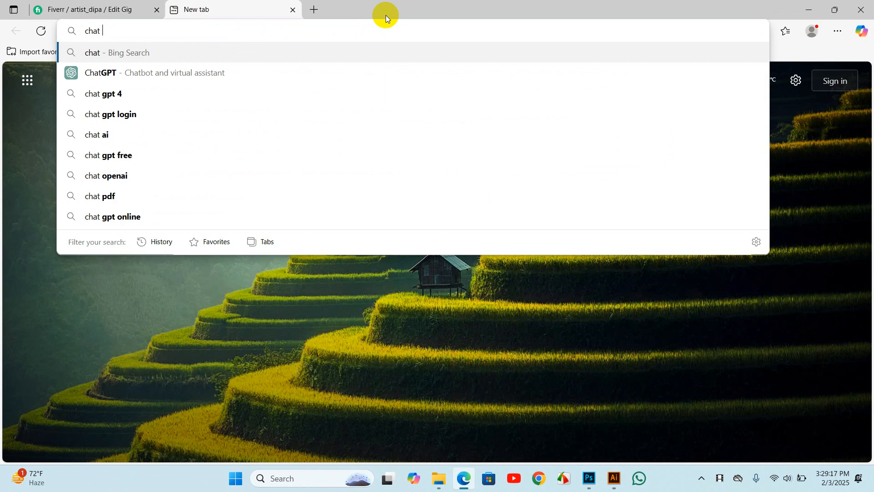
{"action": "left_click", "coordinate": [195, 77]}
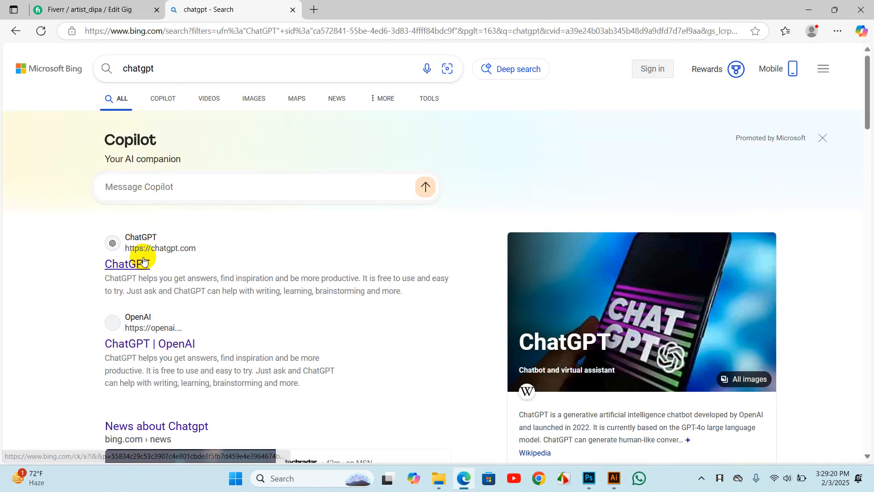
{"action": "left_click", "coordinate": [141, 262]}
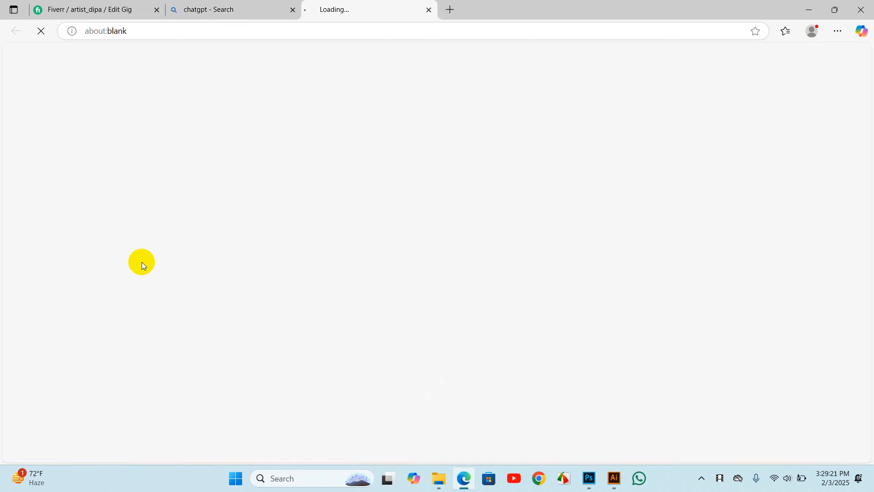
Back on the Fiverr gig page, enter "I will do Modern Minimal Logo Design 24 hours" in quotation marks as the gig description
{"action": "left_click", "coordinate": [111, 8]}
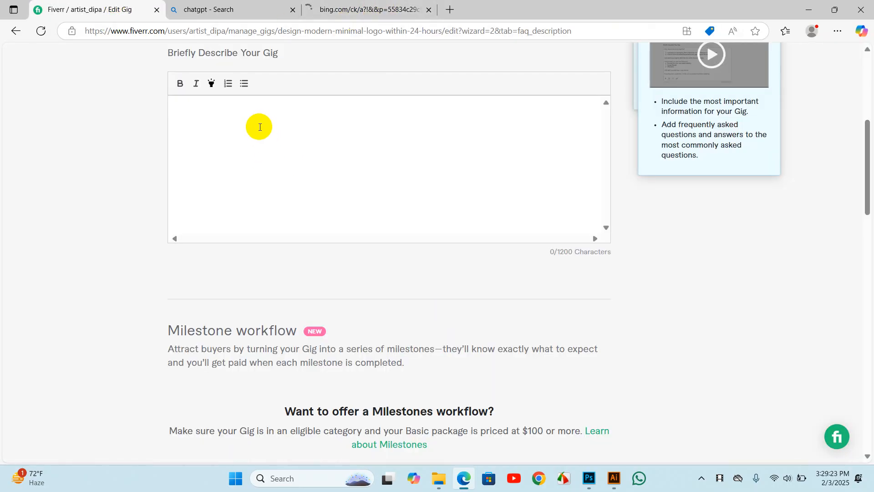
{"action": "type", "text": "\"I will"}
{"action": "type", "text": "do"}
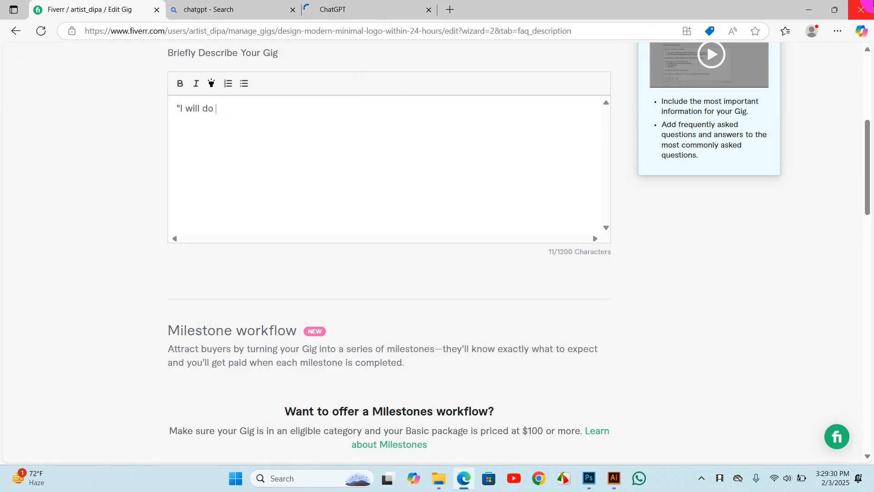
{"action": "type", "text": " Modern Minimal Lo"}
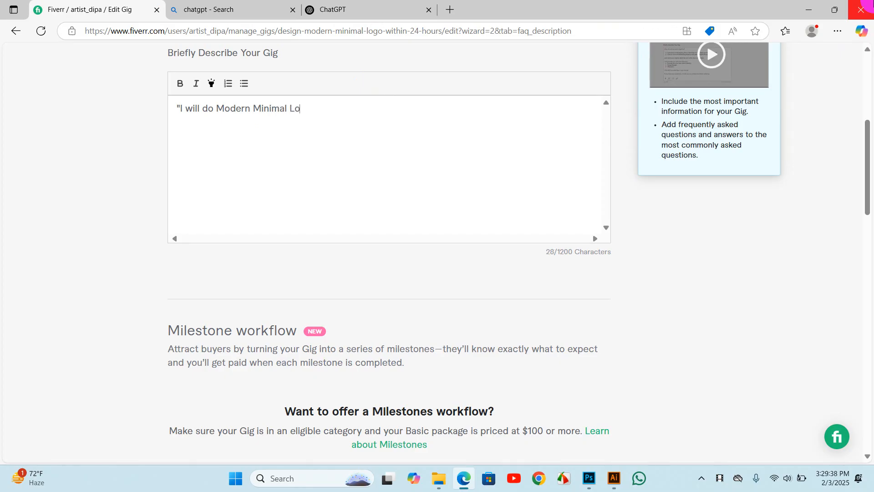
{"action": "type", "text": "do "}
{"action": "type", "text": " Design "}
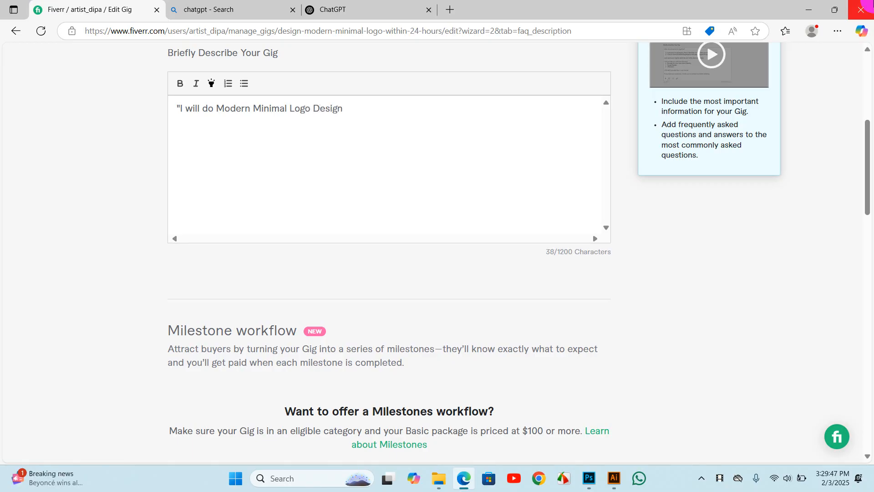
{"action": "type", "text": "24 hours\""}
Copy the quoted gig title from the description into a ChatGPT message and insert "within" before "24 hours"
{"action": "key", "text": "ctrl+a"}
{"action": "key", "text": "ctrl+c"}
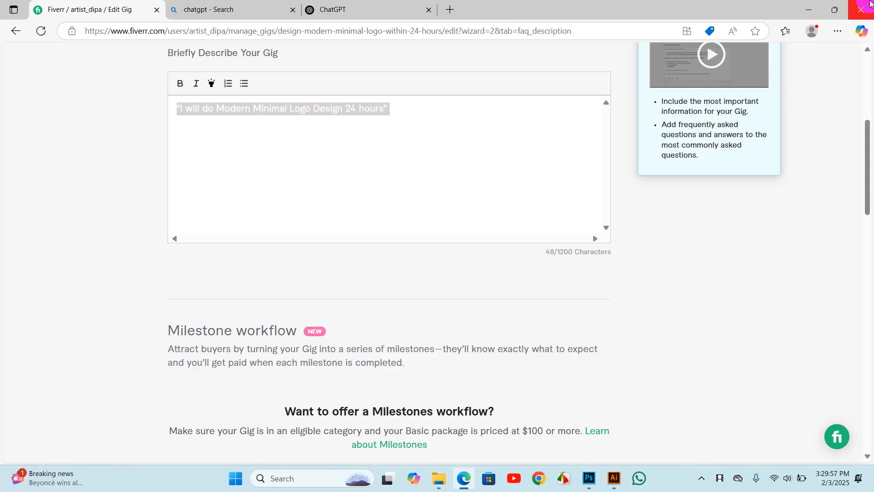
{"action": "left_click", "coordinate": [328, 9]}
{"action": "left_click", "coordinate": [255, 229]}
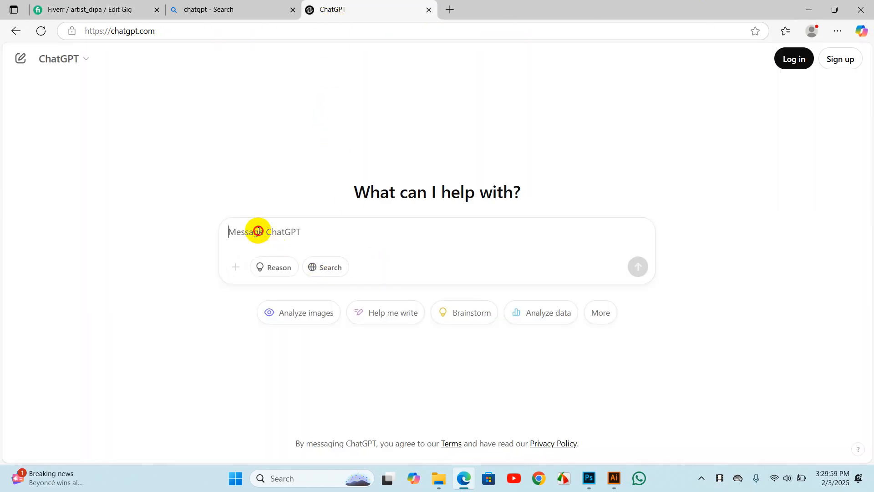
{"action": "key", "text": "ctrl+v"}
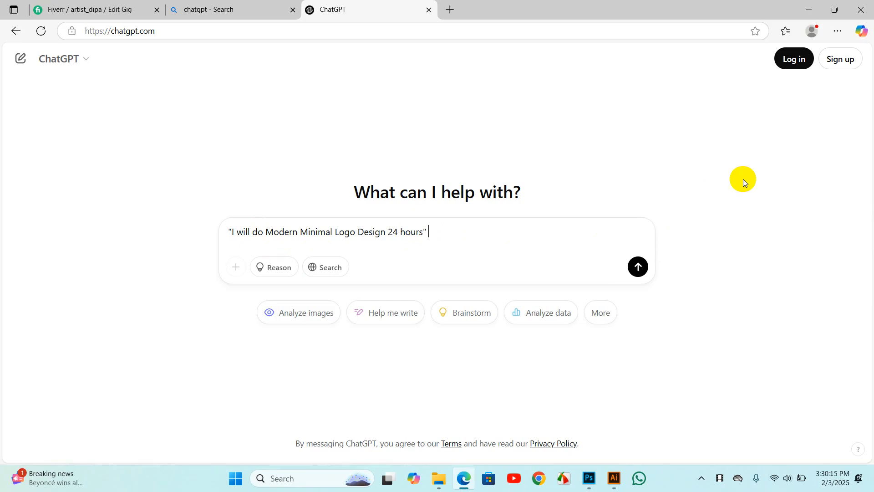
{"action": "left_click", "coordinate": [385, 231]}
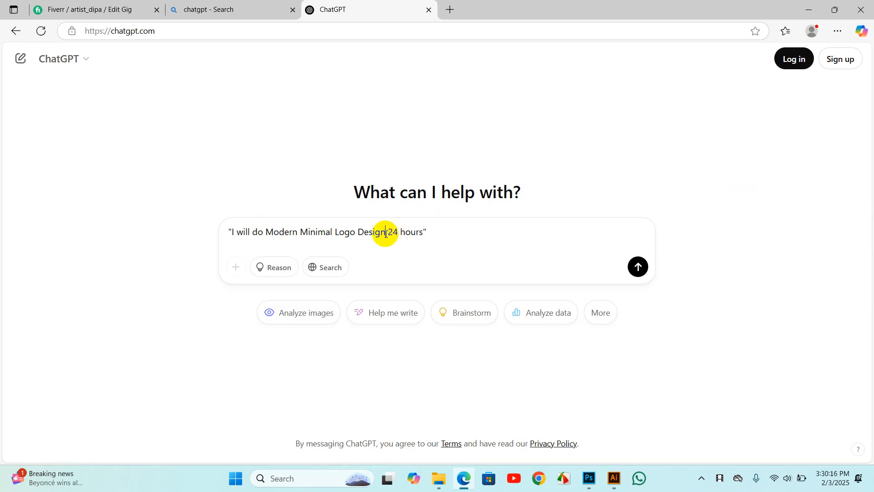
{"action": "type", "text": "within"}
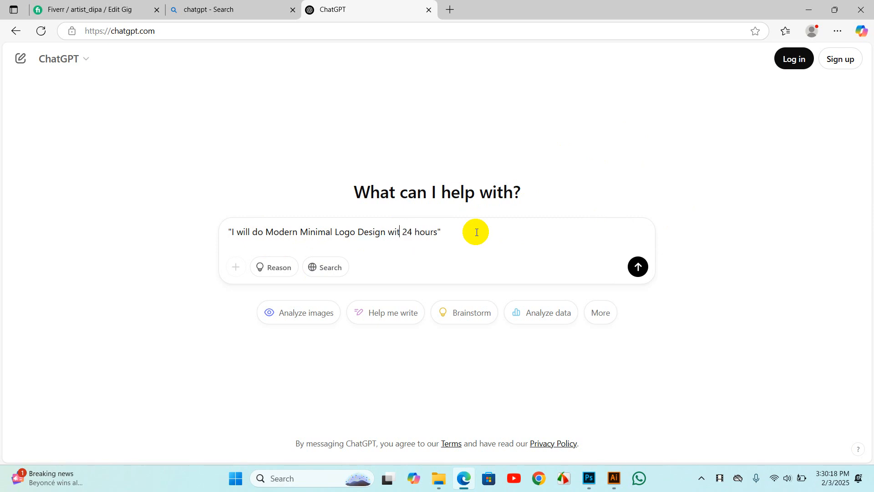
Complete the ChatGPT prompt with "give me gig description for fiverr based on this title" and send it
{"action": "left_click", "coordinate": [485, 227]}
{"action": "type", "text": "give me gig"}
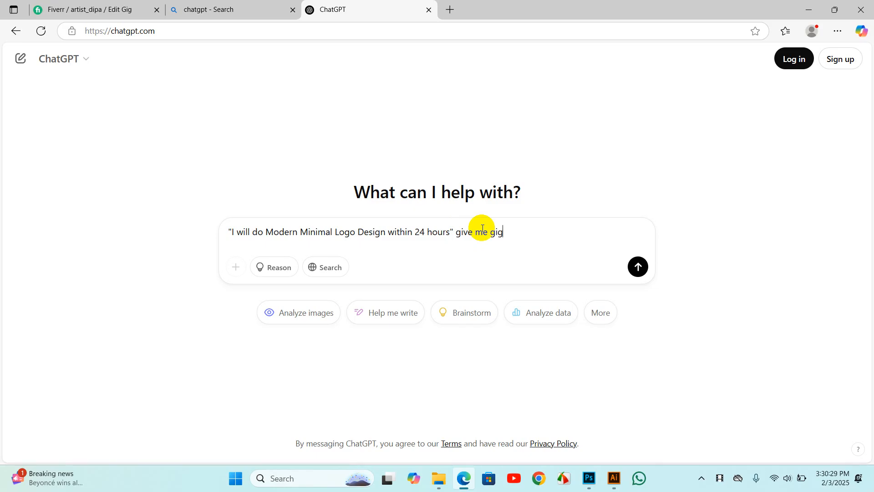
{"action": "type", "text": " description for fiverr based on"}
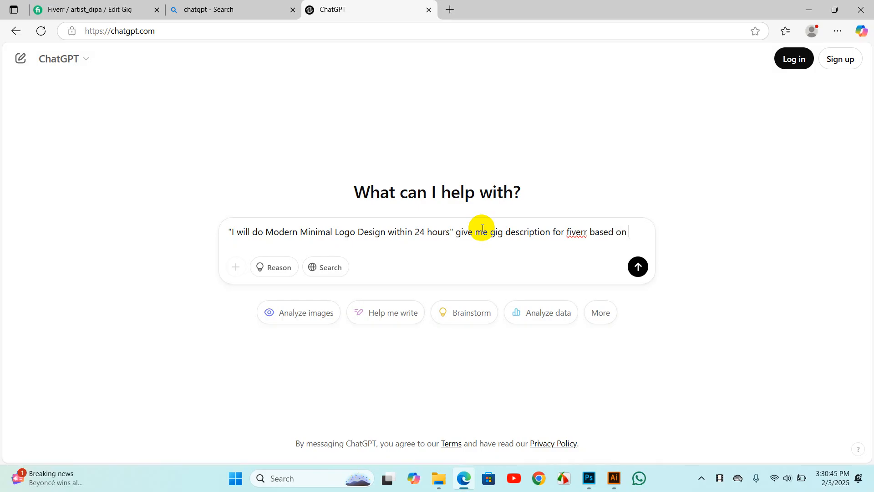
{"action": "type", "text": "this t"}
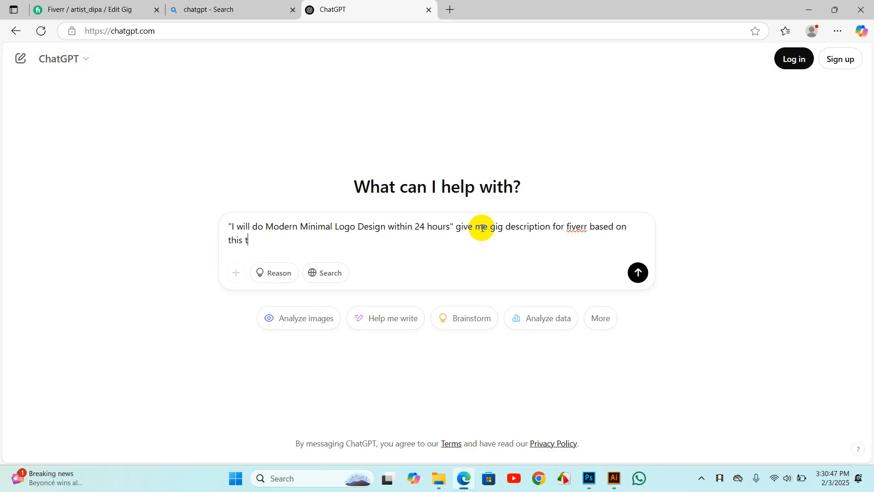
{"action": "type", "text": "itle"}
{"action": "key", "text": "Return"}
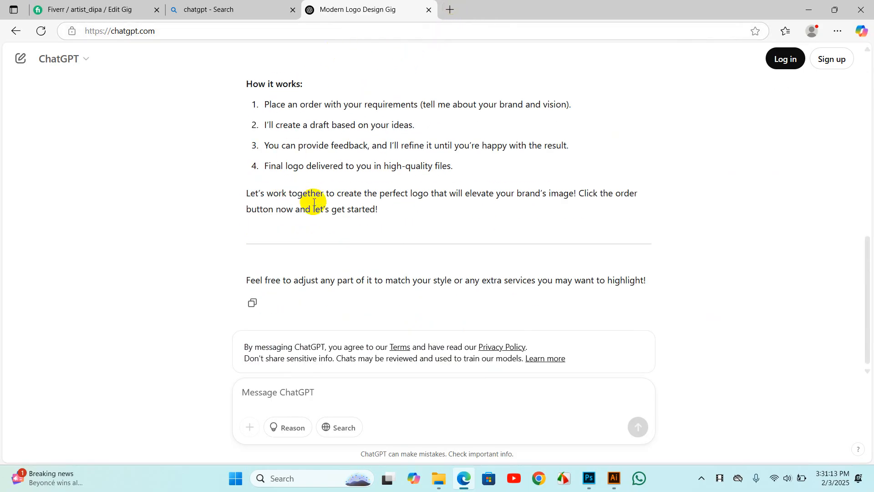
Copy the full generated gig description from ChatGPT's reply, from the "Welcome to my Modern Minimal Logo Design Service!" heading to its closing line
{"action": "scroll", "coordinate": [293, 219], "scroll_direction": "up", "scroll_amount": 4}
{"action": "scroll", "coordinate": [277, 143], "scroll_direction": "up", "scroll_amount": 4}
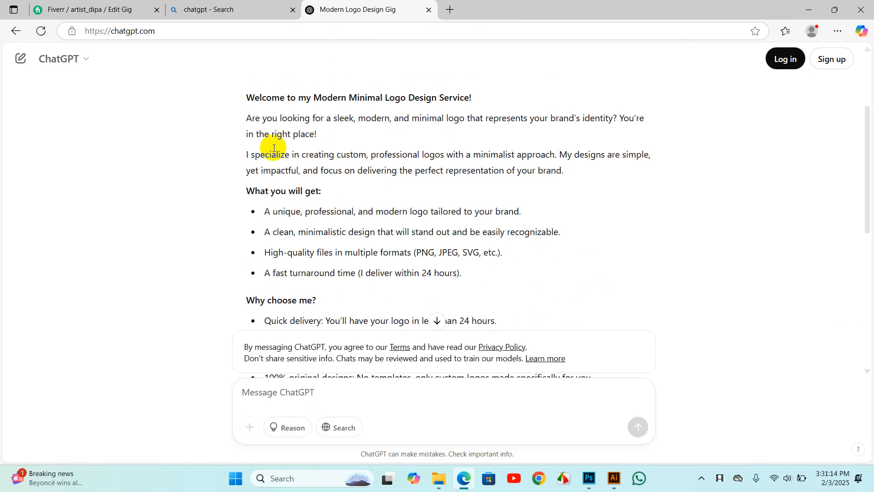
{"action": "left_click_drag", "start_coordinate": [248, 98], "coordinate": [461, 167]}
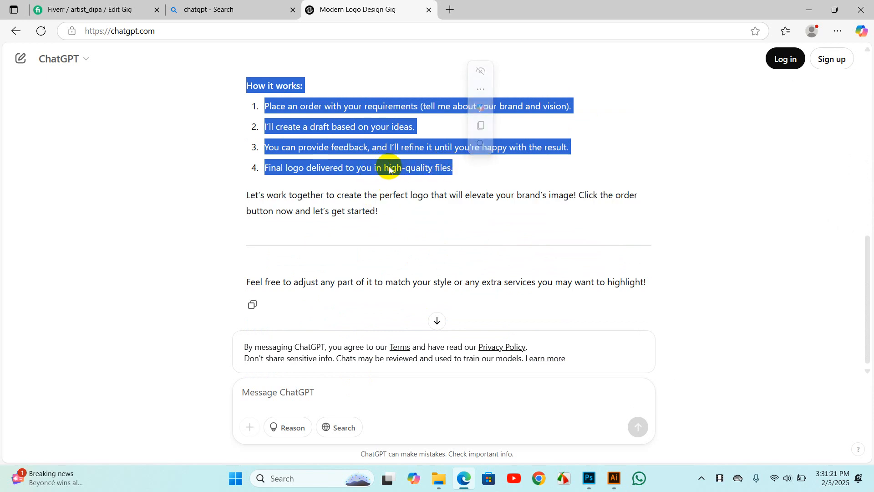
{"action": "left_click", "coordinate": [392, 189]}
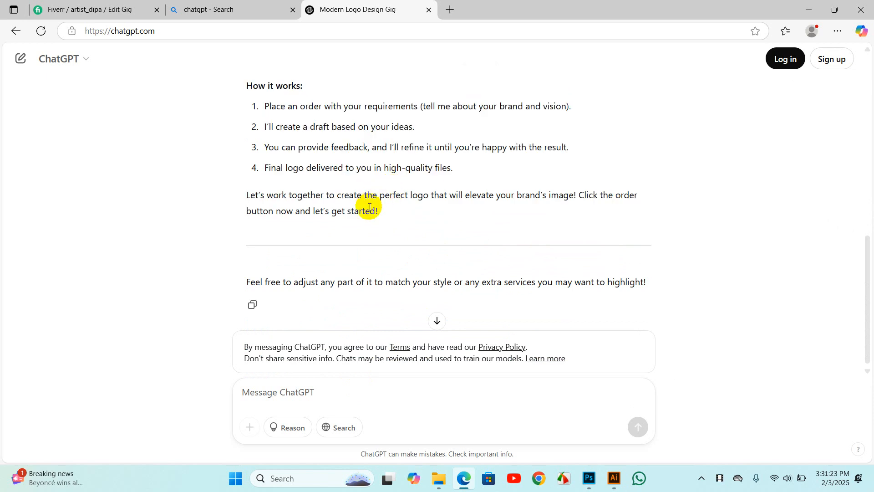
{"action": "left_click_drag", "start_coordinate": [380, 211], "coordinate": [248, 213]}
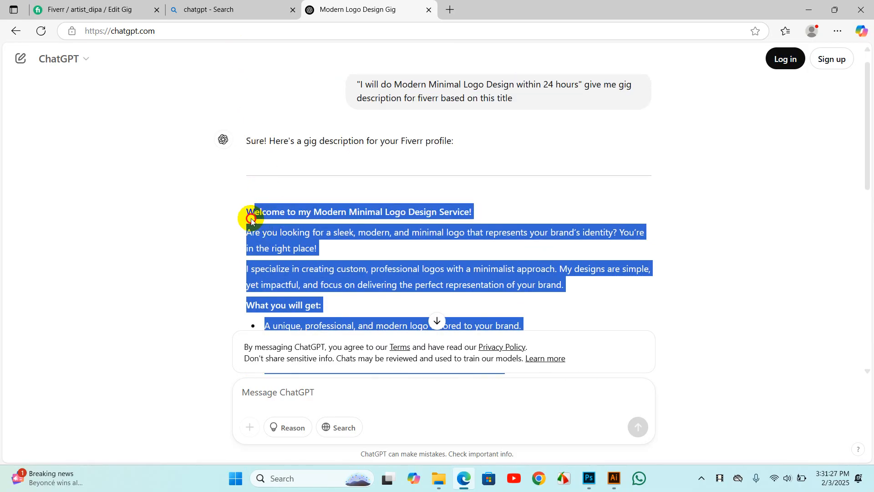
{"action": "right_click", "coordinate": [248, 213]}
{"action": "left_click", "coordinate": [273, 222]}
Back on the Fiverr gig page, replace the quoted title in the gig description with the copied ChatGPT text
{"action": "left_click", "coordinate": [119, 6]}
{"action": "left_click", "coordinate": [323, 135]}
{"action": "left_click_drag", "start_coordinate": [411, 117], "coordinate": [164, 111]}
{"action": "key", "text": "ctrl+v"}
{"action": "scroll", "coordinate": [394, 175], "scroll_direction": "up", "scroll_amount": 10}
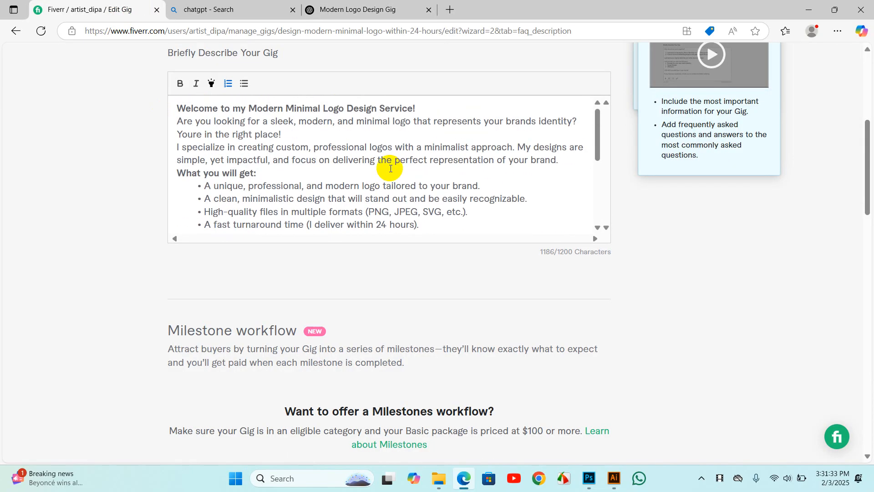
{"action": "scroll", "coordinate": [400, 273], "scroll_direction": "down", "scroll_amount": 3}
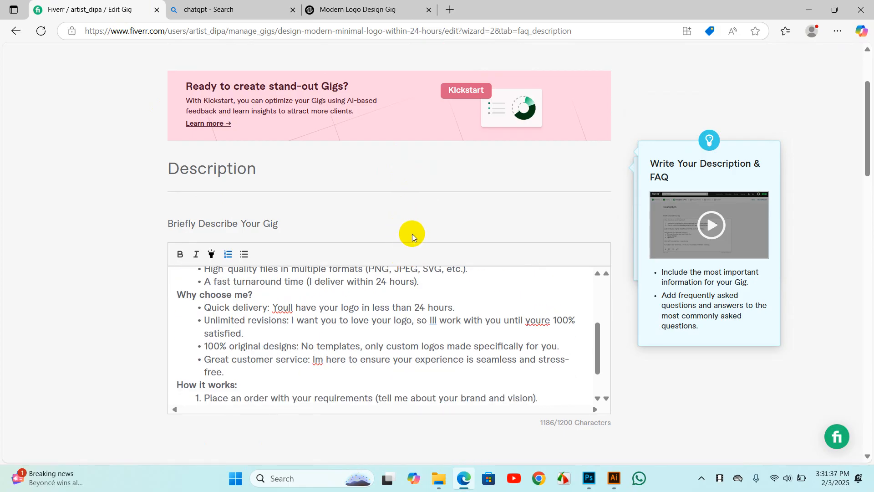
{"action": "scroll", "coordinate": [369, 203], "scroll_direction": "down", "scroll_amount": 5}
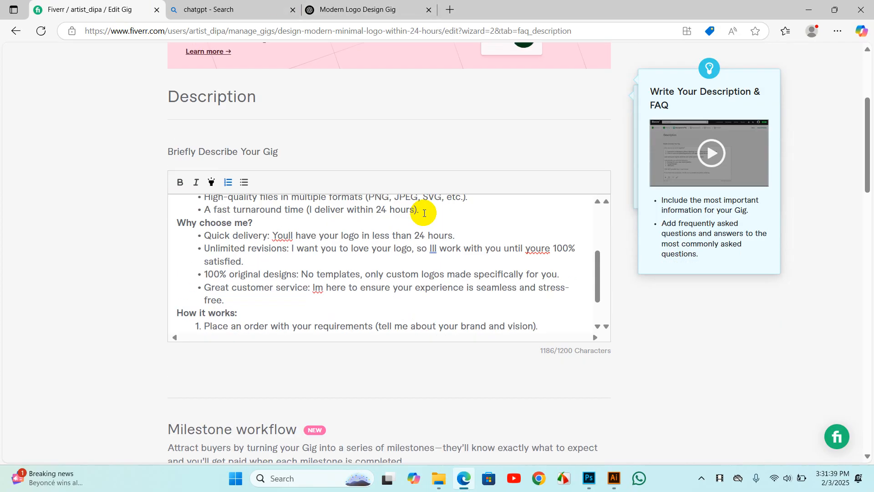
Return to the ChatGPT conversation and send the message "provide 3 FAQ"
{"action": "scroll", "coordinate": [365, 204], "scroll_direction": "down", "scroll_amount": 15}
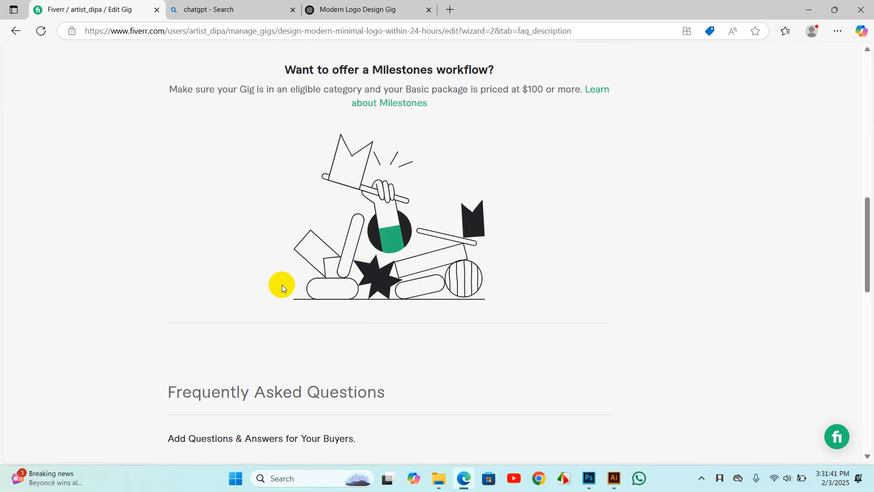
{"action": "left_click", "coordinate": [342, 8]}
{"action": "scroll", "coordinate": [358, 257], "scroll_direction": "down", "scroll_amount": 10}
{"action": "left_click", "coordinate": [335, 387]}
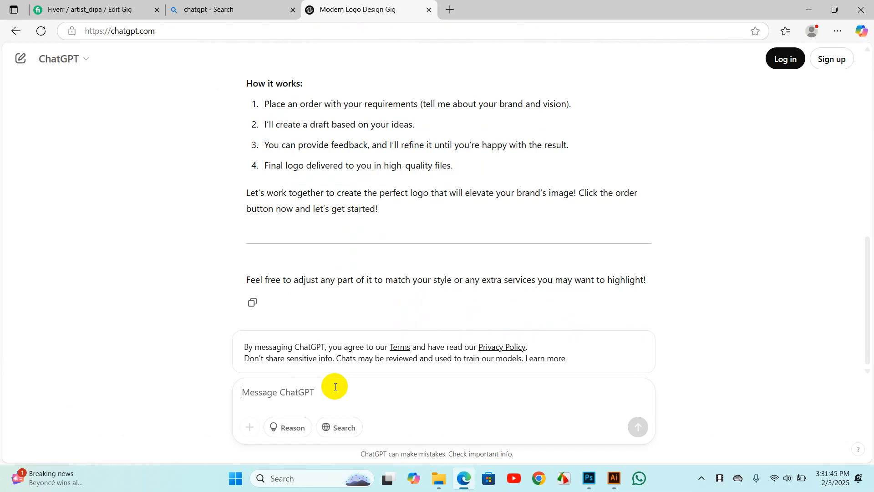
{"action": "type", "text": "pl"}
{"action": "key", "text": "BackSpace"}
{"action": "type", "text": "rovide "}
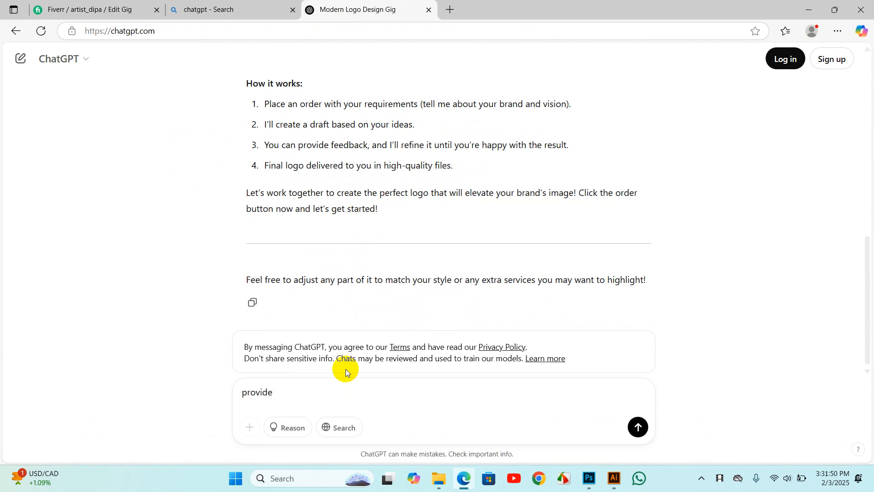
{"action": "type", "text": "3 FAQ"}
{"action": "key", "text": "Return"}
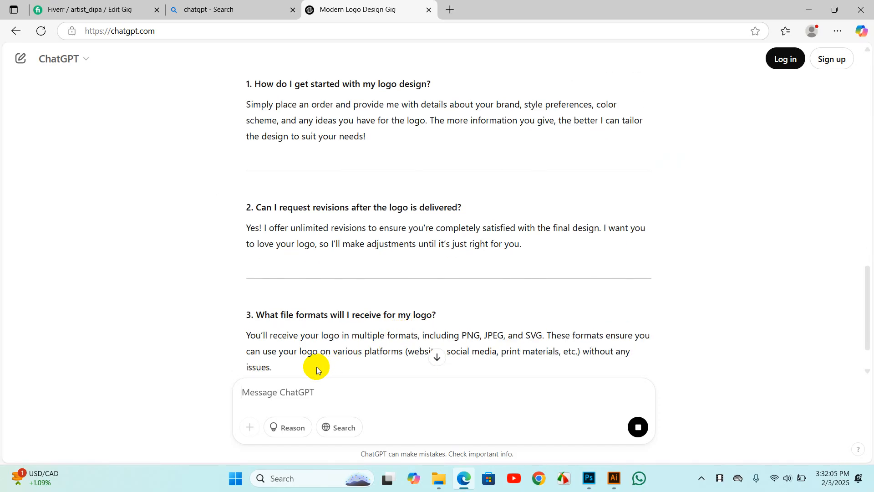
Copy "How do I get started with my logo design?" from ChatGPT's reply into the question field of the Fiverr gig's FAQ
{"action": "scroll", "coordinate": [321, 224], "scroll_direction": "up", "scroll_amount": 1}
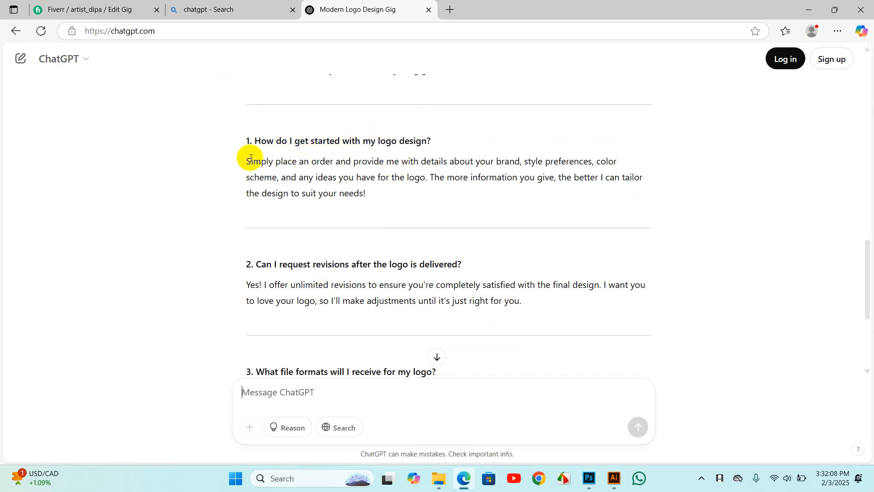
{"action": "left_click_drag", "start_coordinate": [254, 141], "coordinate": [457, 143]}
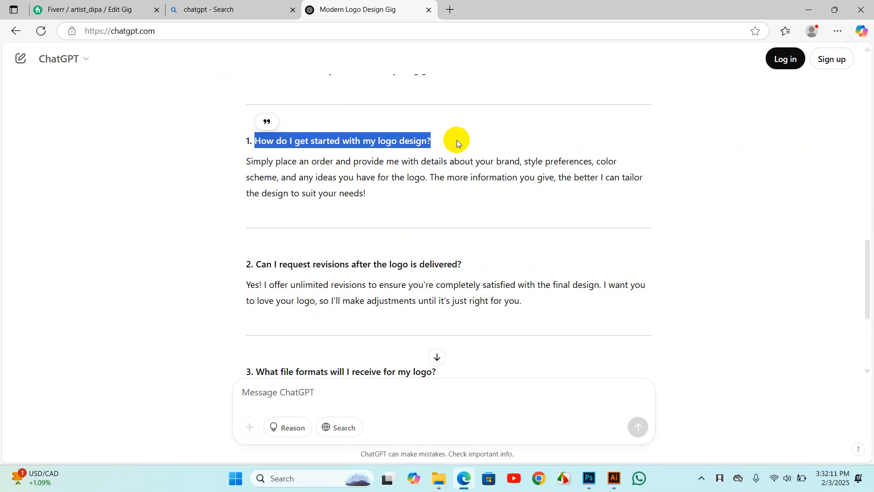
{"action": "left_click", "coordinate": [117, 12]}
{"action": "left_click", "coordinate": [237, 131]}
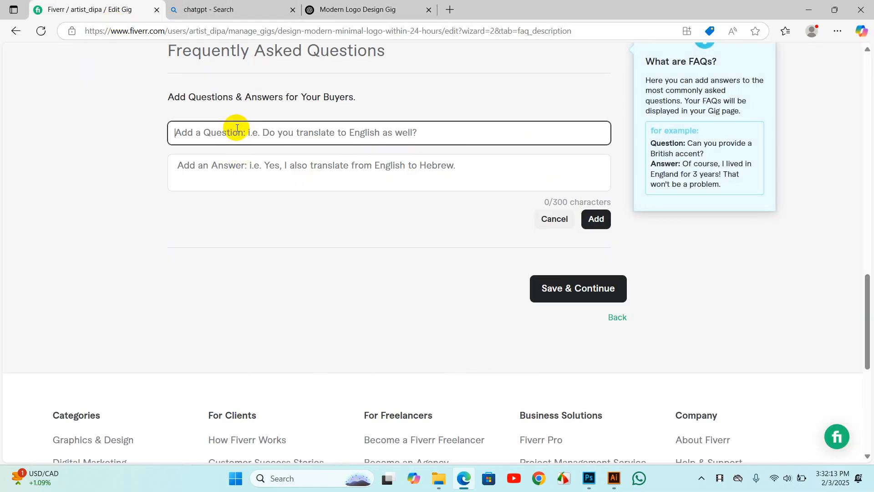
{"action": "key", "text": "ctrl+v"}
Copy ChatGPT's answer to the first question into the Fiverr FAQ answer, remove the trailing blank line and add the FAQ
{"action": "left_click", "coordinate": [318, 9]}
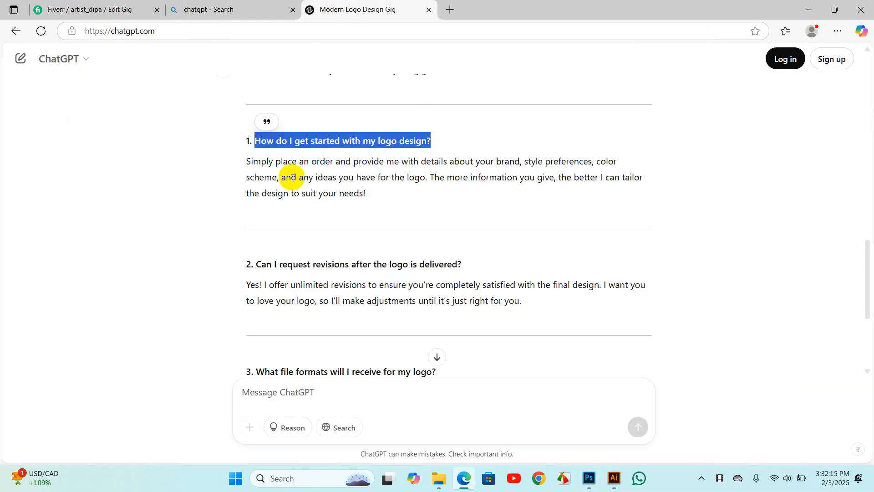
{"action": "left_click_drag", "start_coordinate": [246, 161], "coordinate": [395, 191]}
{"action": "key", "text": "ctrl+c"}
{"action": "left_click", "coordinate": [108, 8]}
{"action": "left_click", "coordinate": [294, 186]}
{"action": "key", "text": "ctrl+v"}
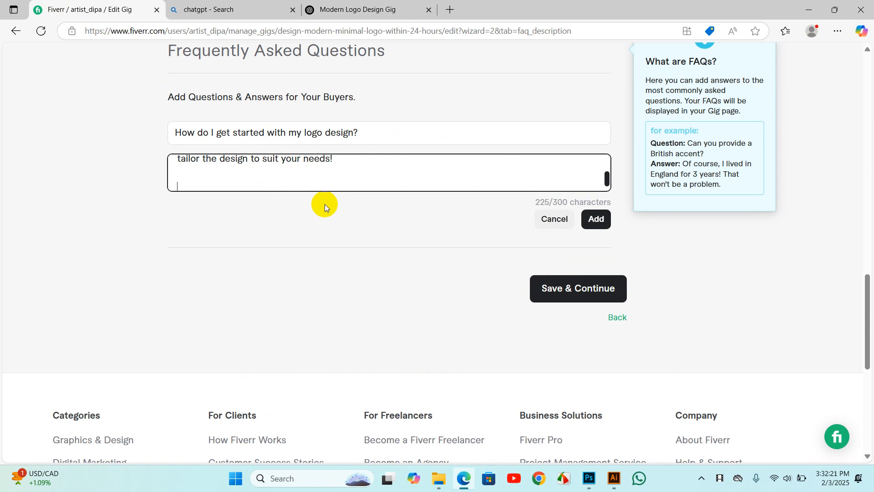
{"action": "key", "text": "BackSpace"}
{"action": "left_click", "coordinate": [595, 219]}
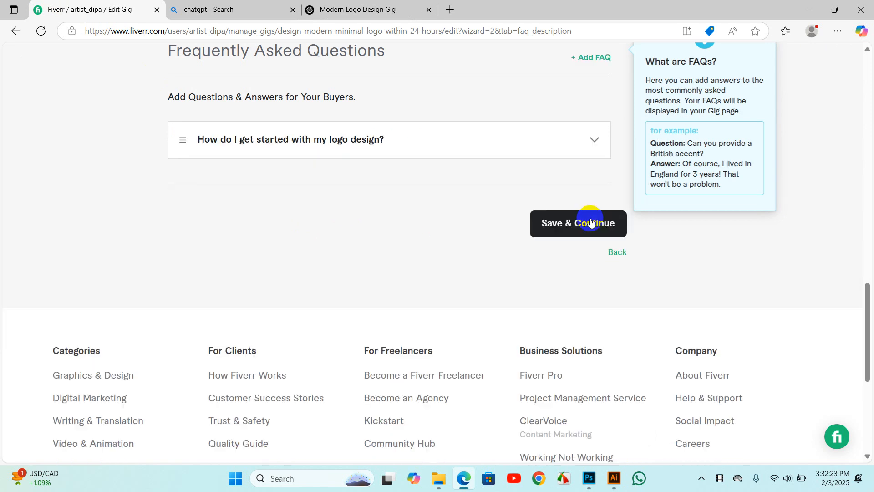
Try to save the gig's description and FAQ and continue to the next stage
{"action": "scroll", "coordinate": [404, 234], "scroll_direction": "up", "scroll_amount": 4}
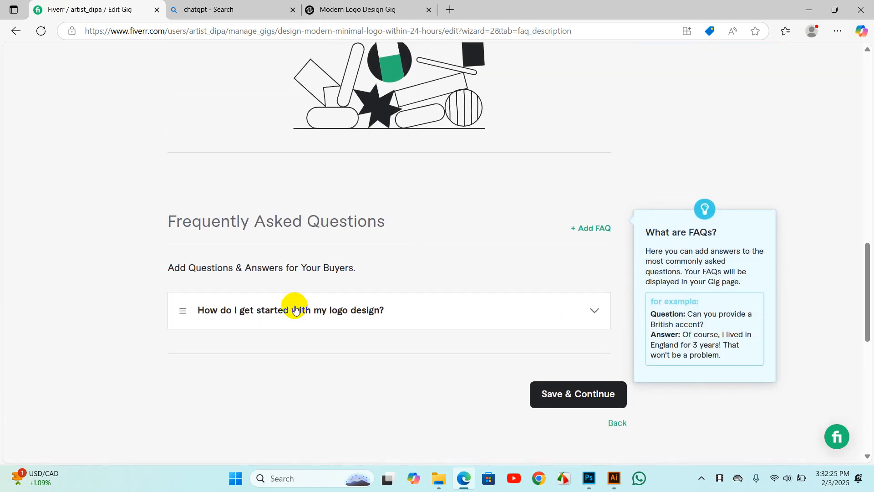
{"action": "scroll", "coordinate": [381, 278], "scroll_direction": "up", "scroll_amount": 5}
{"action": "scroll", "coordinate": [379, 249], "scroll_direction": "up", "scroll_amount": 5}
{"action": "scroll", "coordinate": [381, 251], "scroll_direction": "down", "scroll_amount": 7}
{"action": "scroll", "coordinate": [381, 248], "scroll_direction": "up", "scroll_amount": 11}
{"action": "scroll", "coordinate": [379, 248], "scroll_direction": "down", "scroll_amount": 12}
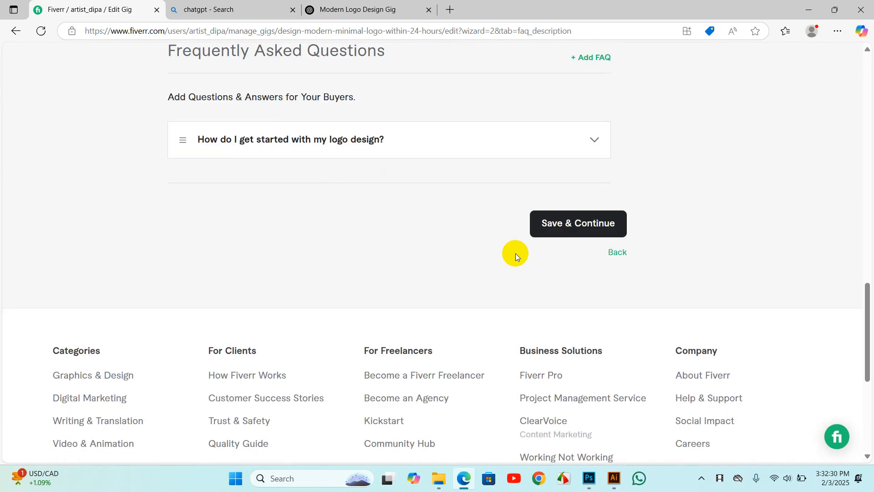
{"action": "left_click", "coordinate": [570, 227]}
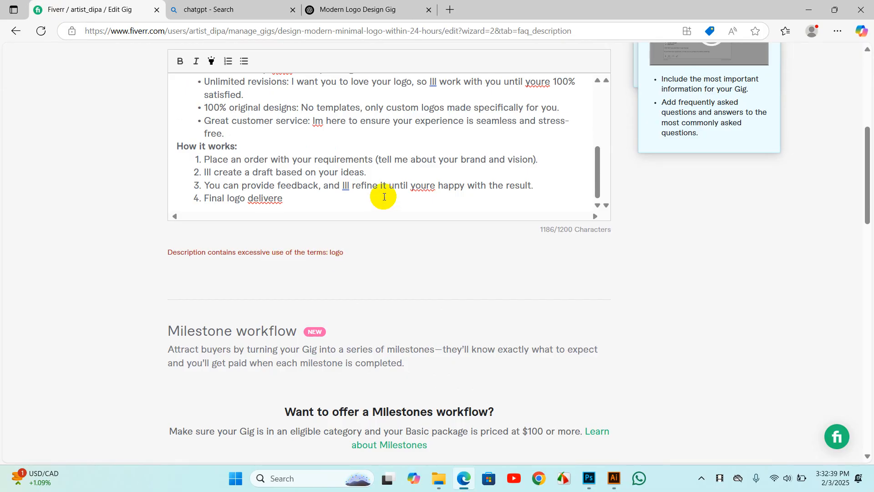
Shorten the opening heading of the gig description to "Welcome!"
{"action": "scroll", "coordinate": [392, 182], "scroll_direction": "up", "scroll_amount": 6}
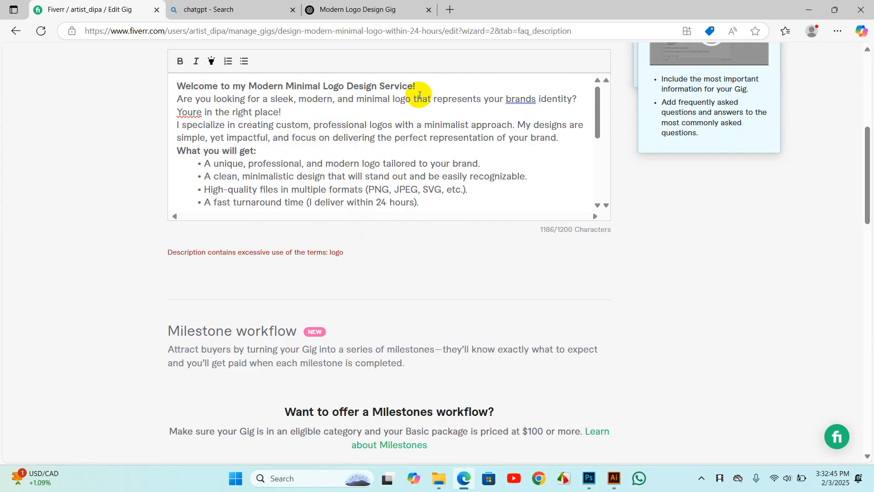
{"action": "left_click", "coordinate": [439, 83]}
{"action": "left_click_drag", "start_coordinate": [439, 83], "coordinate": [275, 89]}
{"action": "left_click_drag", "start_coordinate": [230, 86], "coordinate": [218, 90]}
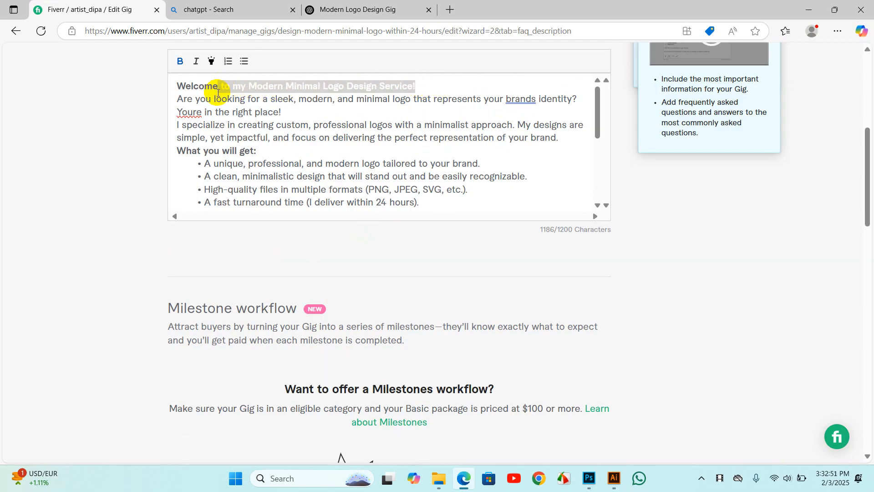
{"action": "key", "text": "BackSpace"}
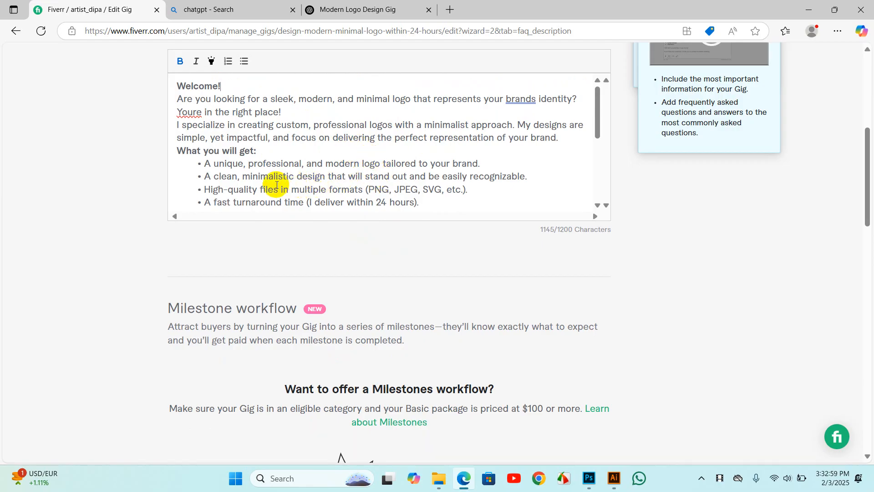
Replace "logo" with "design" in the Quick delivery and Unlimited revisions bullets of the gig description
{"action": "scroll", "coordinate": [354, 169], "scroll_direction": "down", "scroll_amount": 1}
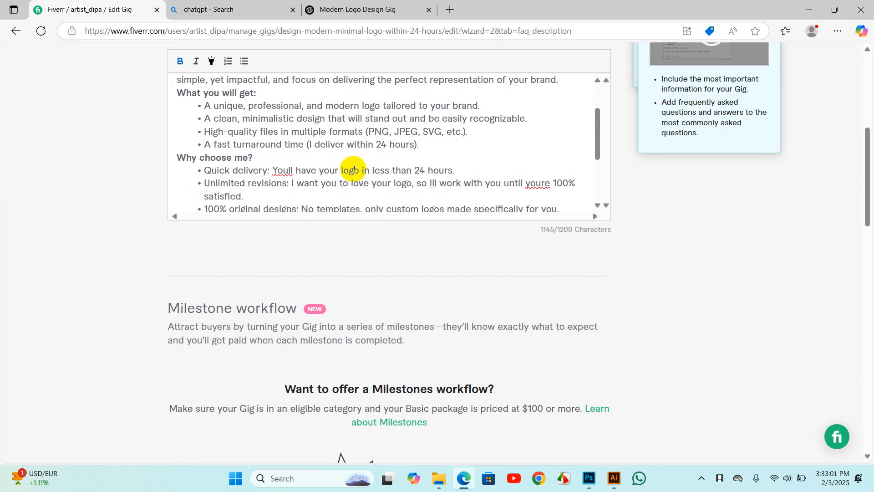
{"action": "scroll", "coordinate": [354, 169], "scroll_direction": "down", "scroll_amount": 1}
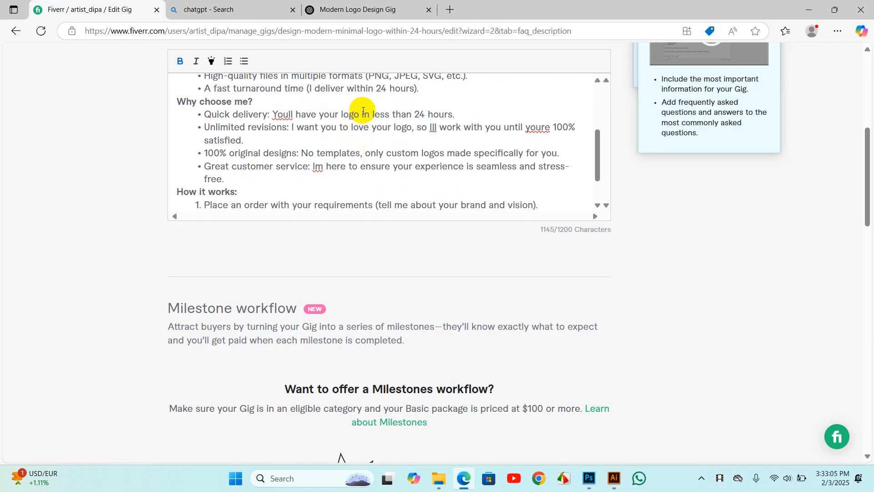
{"action": "left_click", "coordinate": [273, 115]}
{"action": "left_click_drag", "start_coordinate": [273, 116], "coordinate": [362, 114]}
{"action": "type", "text": "design in"}
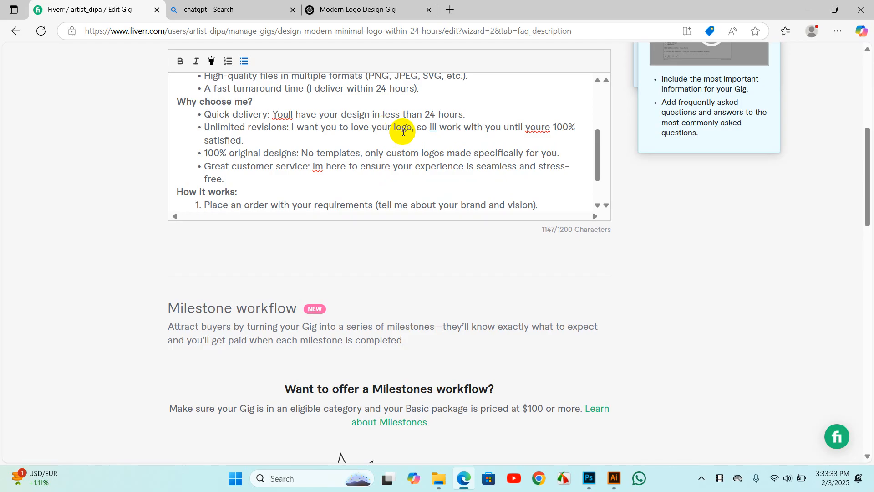
{"action": "double_click", "coordinate": [360, 114]}
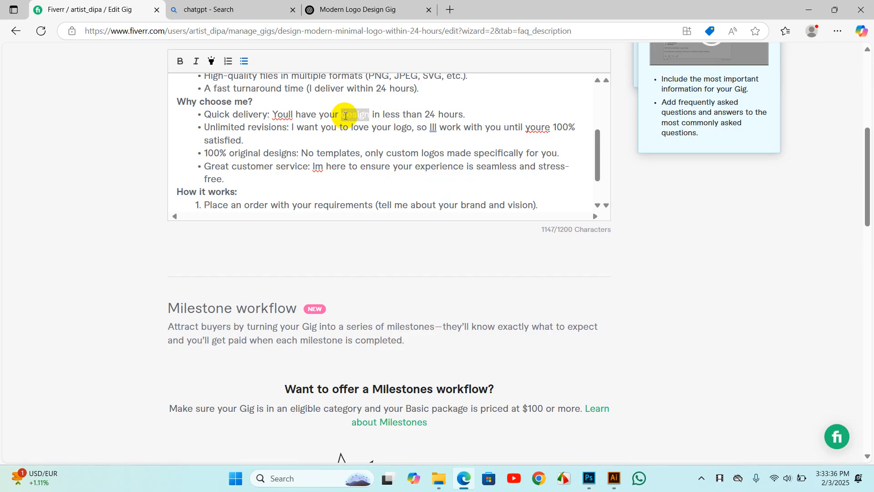
{"action": "double_click", "coordinate": [410, 128]}
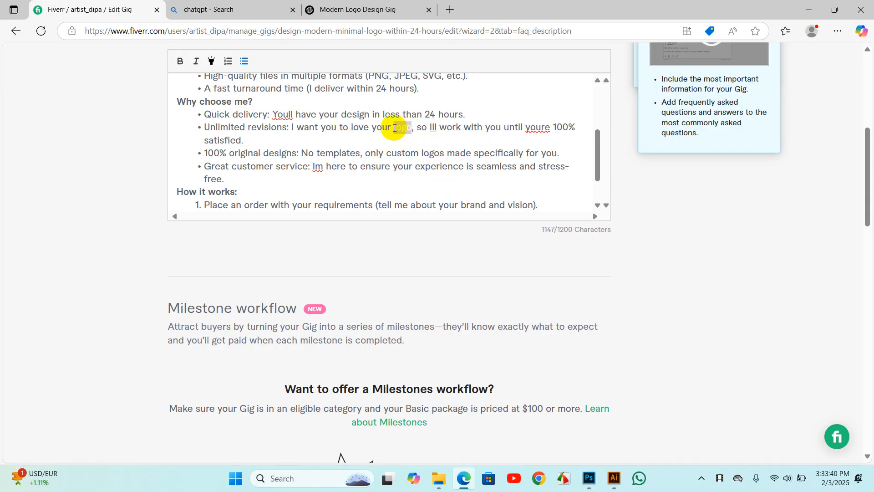
{"action": "key", "text": "ctrl+v"}
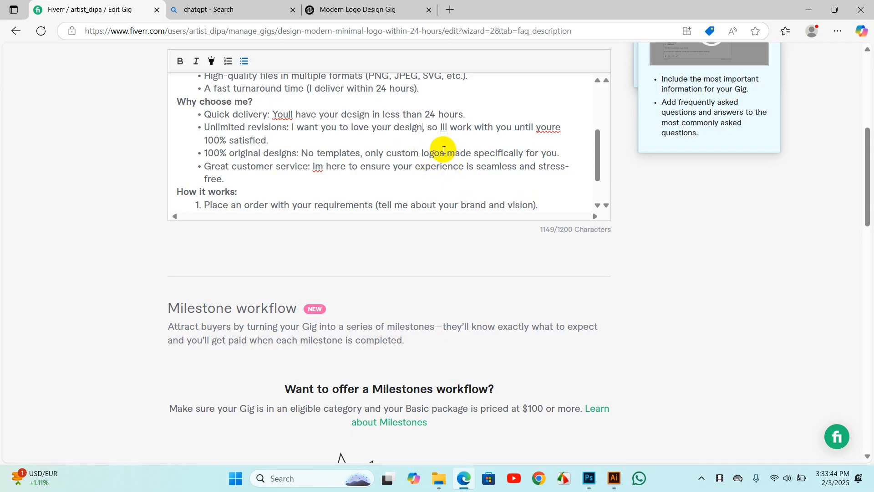
Save the revised description and FAQ and continue to the gig's requirements stage
{"action": "scroll", "coordinate": [439, 152], "scroll_direction": "down", "scroll_amount": 1}
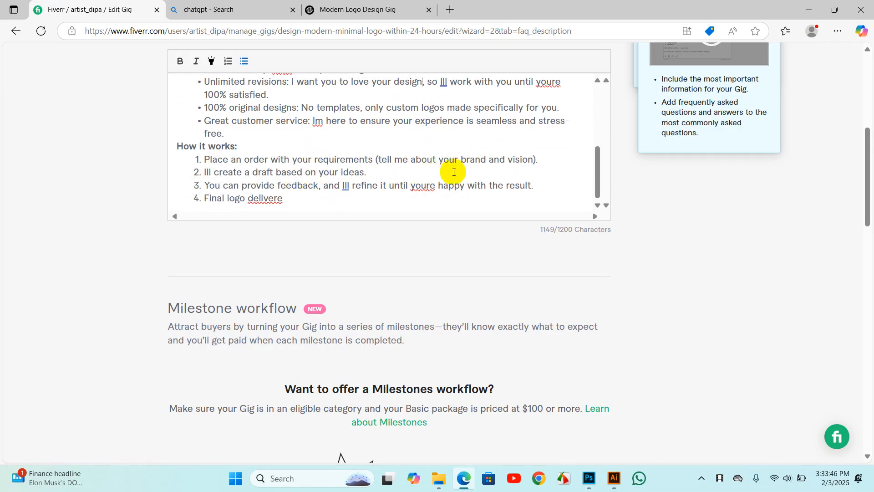
{"action": "scroll", "coordinate": [503, 209], "scroll_direction": "down", "scroll_amount": 7}
{"action": "scroll", "coordinate": [553, 310], "scroll_direction": "down", "scroll_amount": 7}
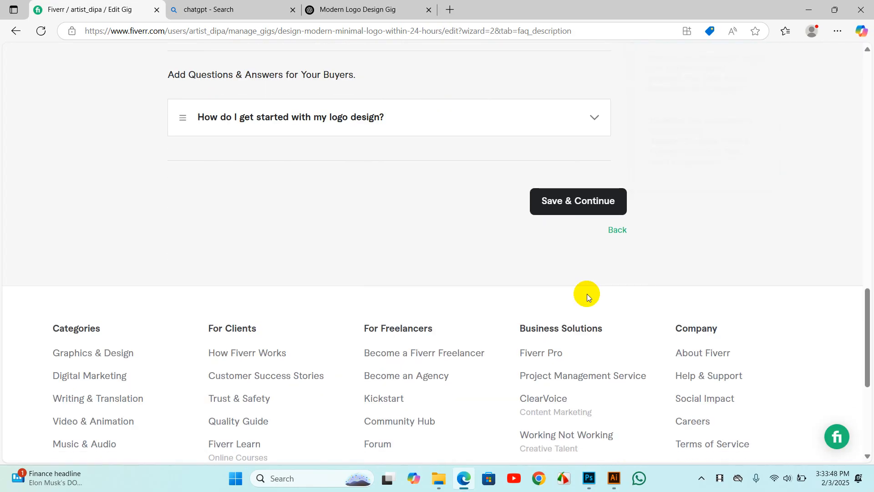
{"action": "left_click", "coordinate": [548, 208]}
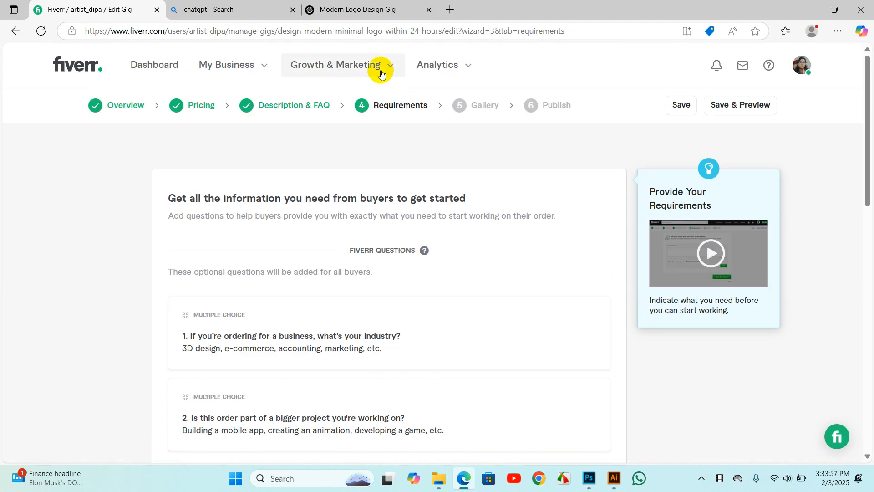
Add the free-text question "Please provide all requirements" to the gig's buyer requirements, with its Required setting switched off
{"action": "scroll", "coordinate": [333, 294], "scroll_direction": "down", "scroll_amount": 5}
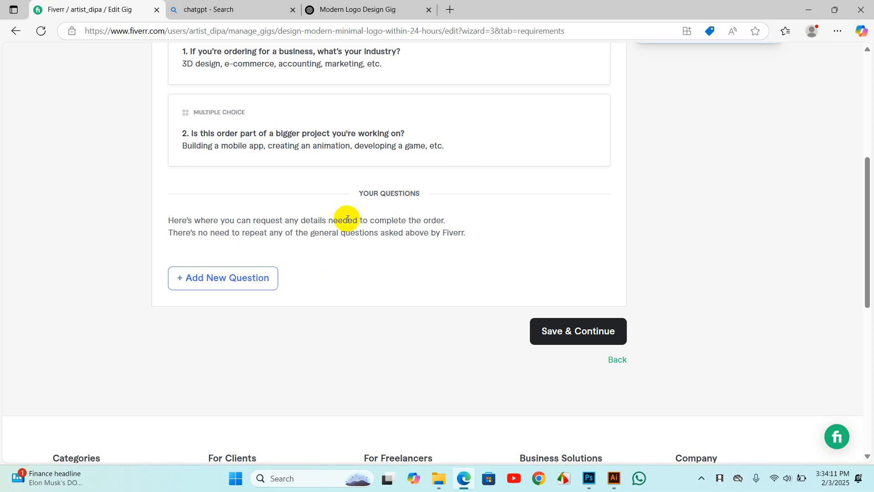
{"action": "left_click", "coordinate": [239, 278]}
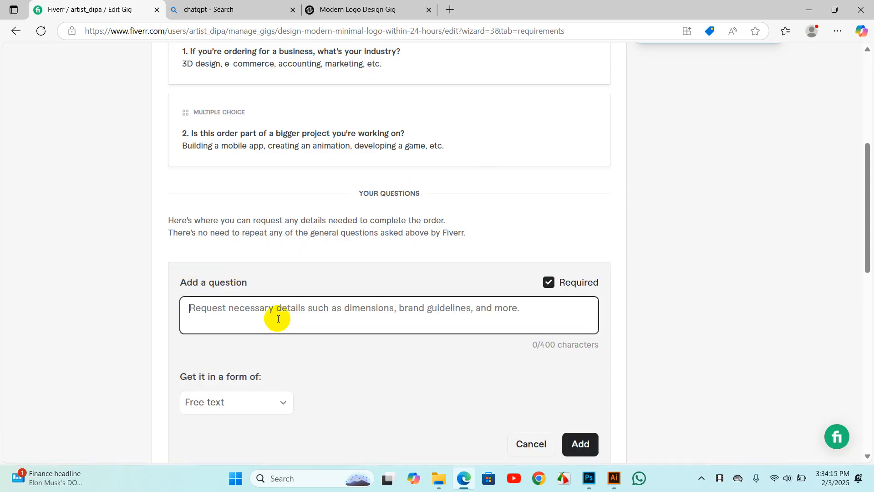
{"action": "scroll", "coordinate": [341, 289], "scroll_direction": "down", "scroll_amount": 3}
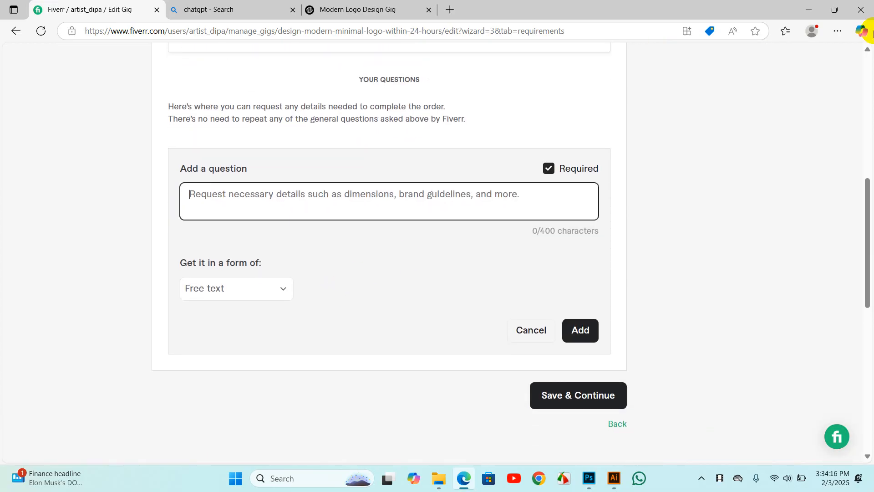
{"action": "type", "text": "Please provide all requeirements"}
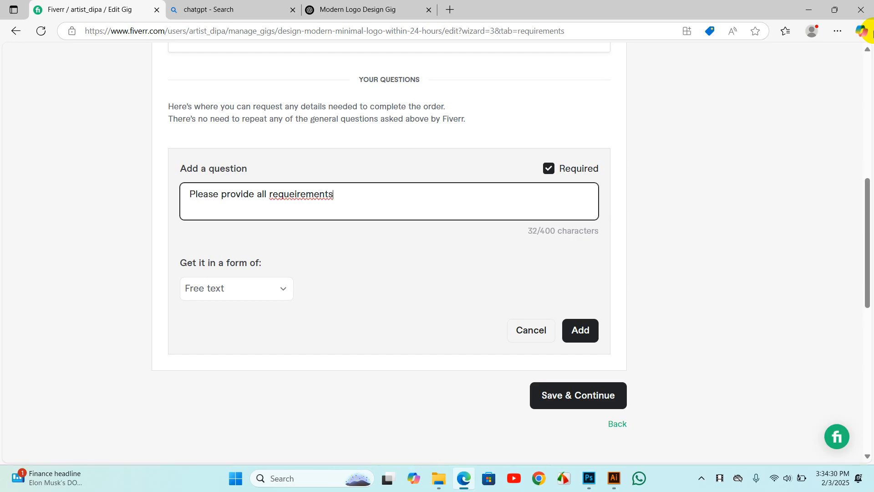
{"action": "right_click", "coordinate": [309, 200]}
{"action": "left_click", "coordinate": [339, 206]}
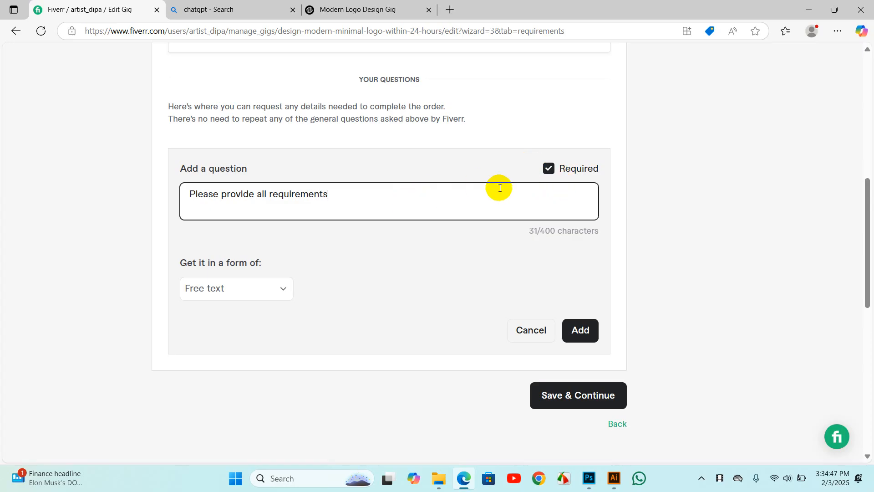
{"action": "left_click", "coordinate": [549, 168]}
{"action": "left_click", "coordinate": [581, 332]}
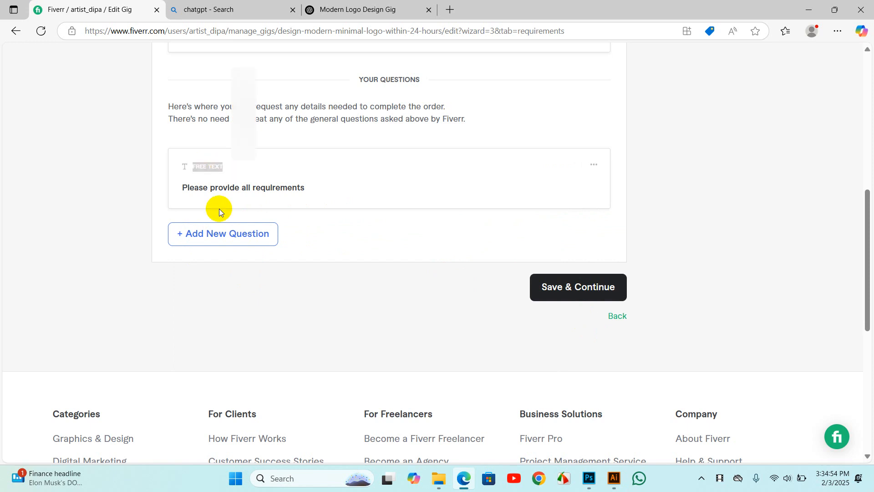
{"action": "left_click", "coordinate": [209, 242]}
{"action": "left_click", "coordinate": [243, 288]}
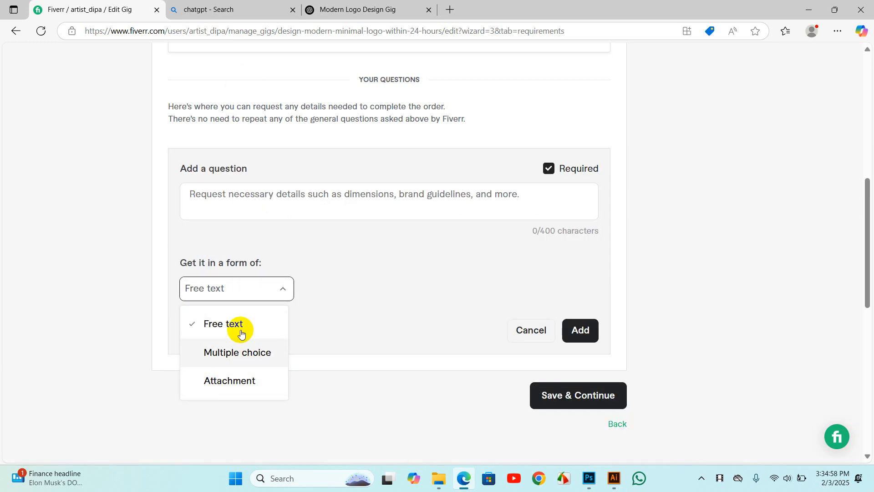
{"action": "left_click", "coordinate": [277, 295]}
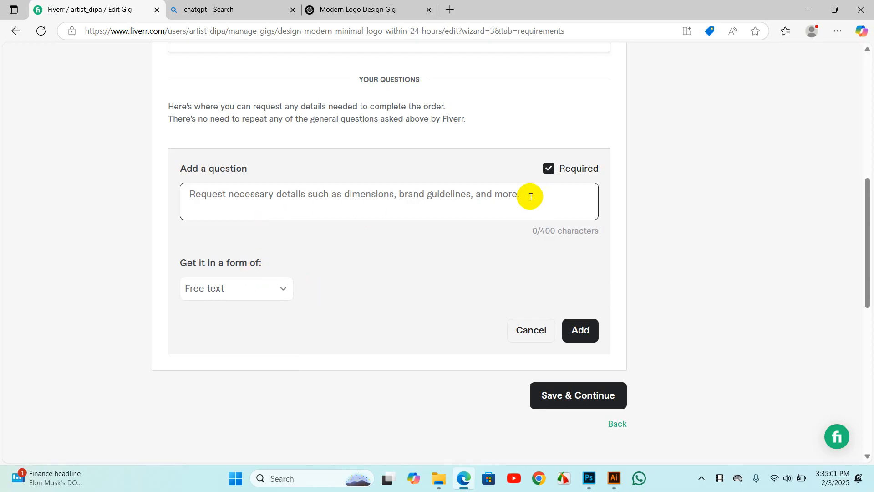
{"action": "left_click", "coordinate": [585, 335]}
{"action": "scroll", "coordinate": [453, 207], "scroll_direction": "up", "scroll_amount": 2}
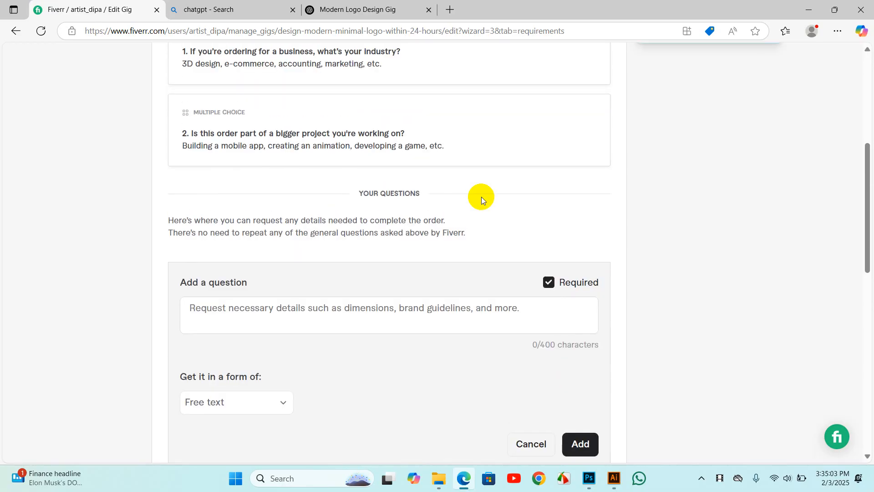
{"action": "left_click", "coordinate": [577, 438]}
{"action": "scroll", "coordinate": [408, 340], "scroll_direction": "down", "scroll_amount": 5}
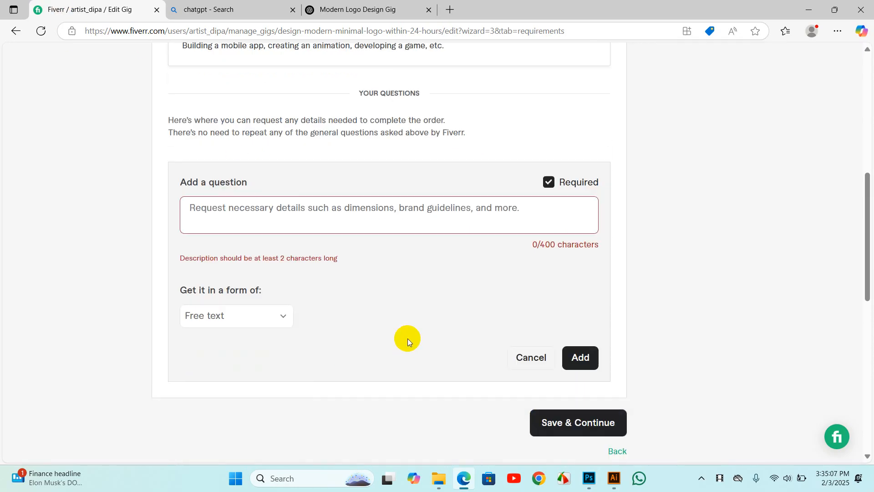
{"action": "left_click", "coordinate": [535, 184]}
{"action": "scroll", "coordinate": [468, 259], "scroll_direction": "up", "scroll_amount": 4}
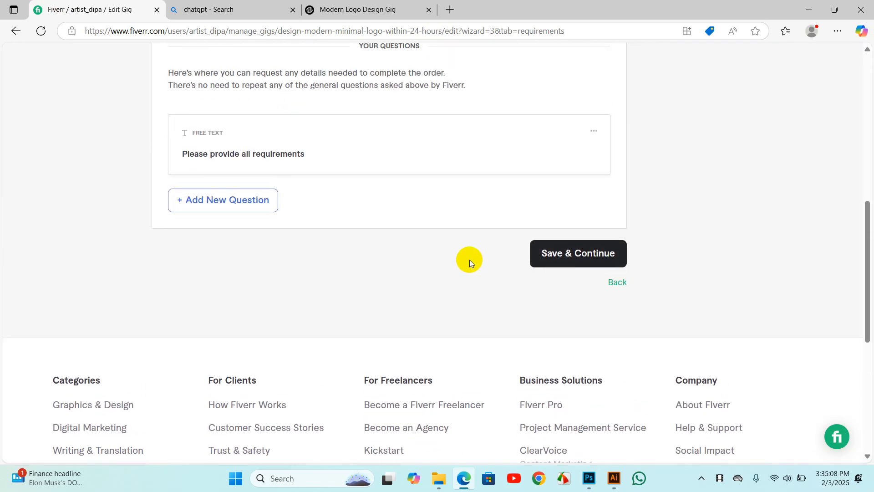
Save the buyer requirements and continue to the gig's gallery stage
{"action": "left_click_drag", "start_coordinate": [192, 245], "coordinate": [476, 226]}
{"action": "left_click", "coordinate": [478, 226]}
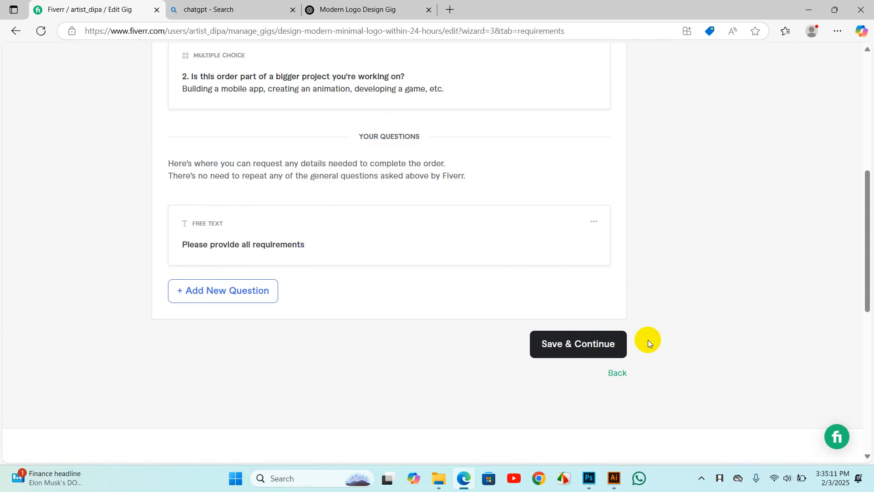
{"action": "left_click", "coordinate": [589, 344]}
{"action": "scroll", "coordinate": [589, 335], "scroll_direction": "up", "scroll_amount": 1}
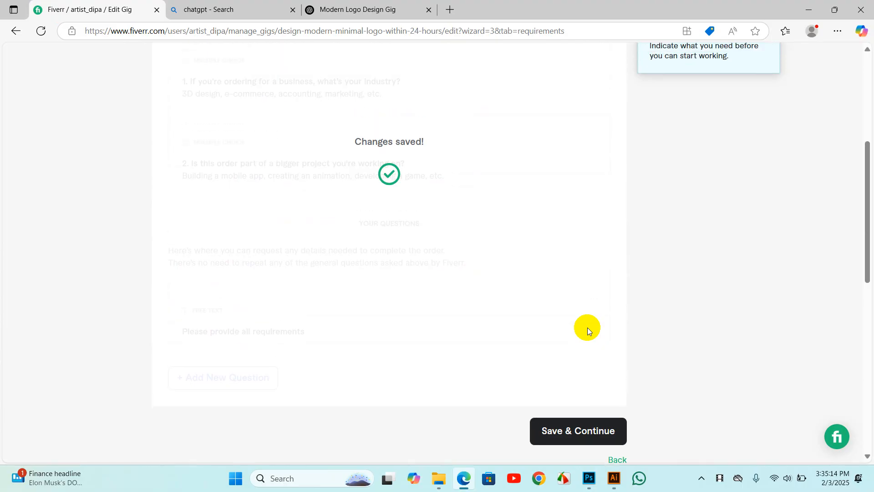
Look through the gallery stage's sections for images, video and documents, including the limit on gig images
{"action": "scroll", "coordinate": [478, 287], "scroll_direction": "down", "scroll_amount": 2}
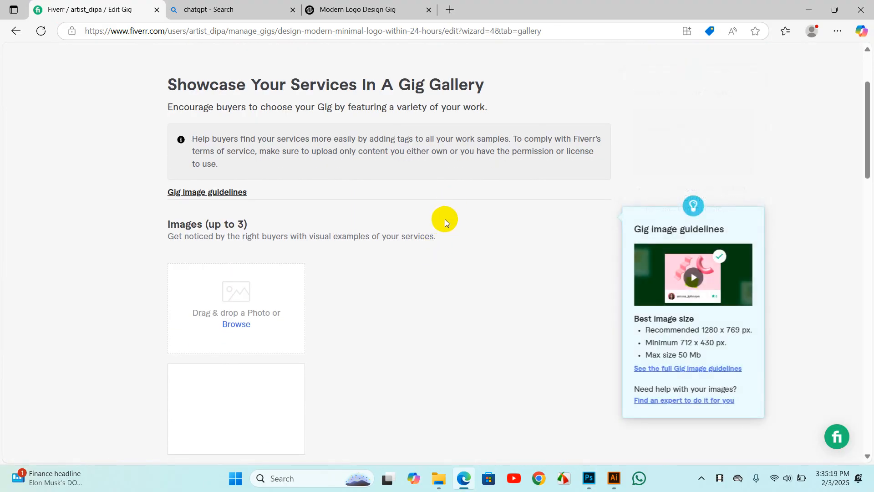
{"action": "scroll", "coordinate": [447, 230], "scroll_direction": "down", "scroll_amount": 15}
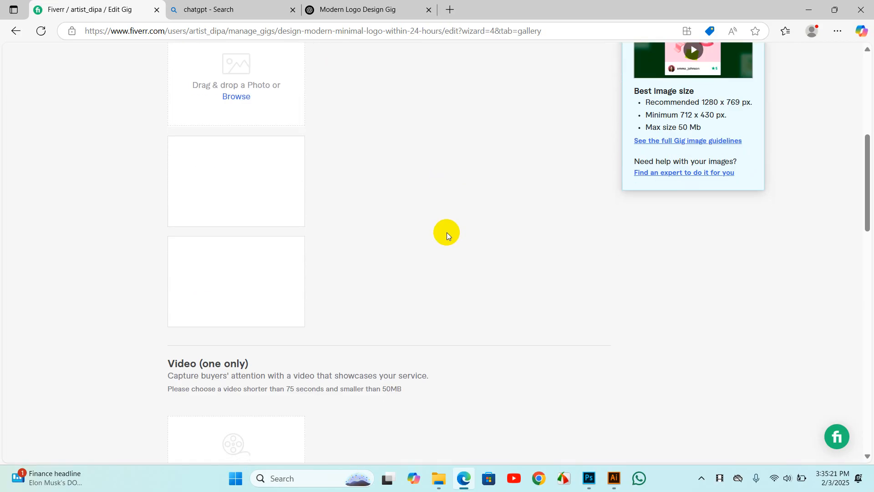
{"action": "scroll", "coordinate": [448, 230], "scroll_direction": "down", "scroll_amount": 4}
{"action": "scroll", "coordinate": [447, 230], "scroll_direction": "up", "scroll_amount": 10}
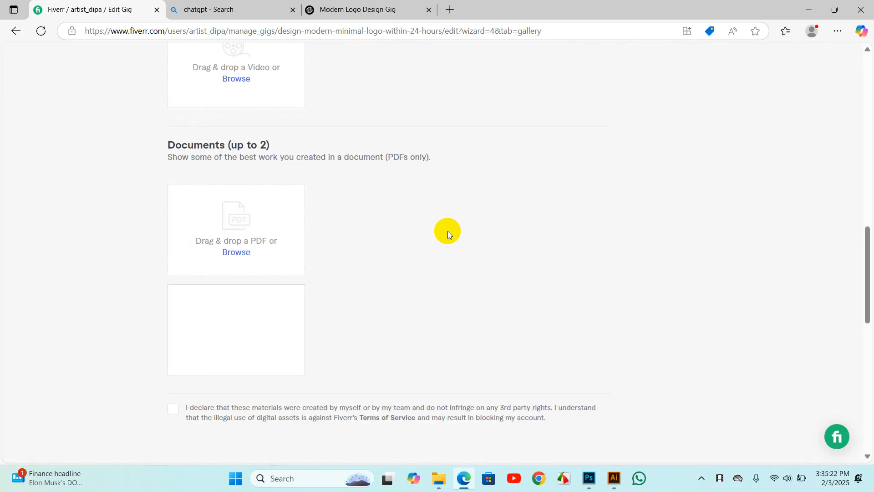
{"action": "scroll", "coordinate": [444, 237], "scroll_direction": "up", "scroll_amount": 3}
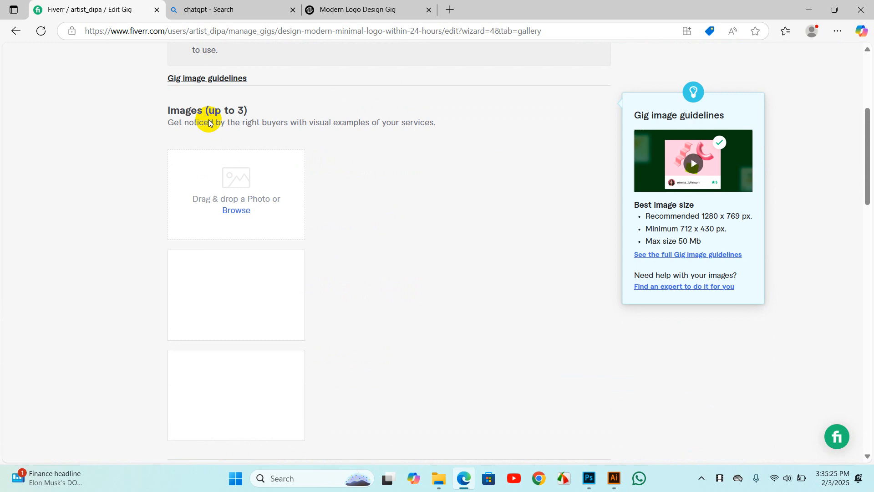
{"action": "left_click_drag", "start_coordinate": [172, 110], "coordinate": [251, 111]}
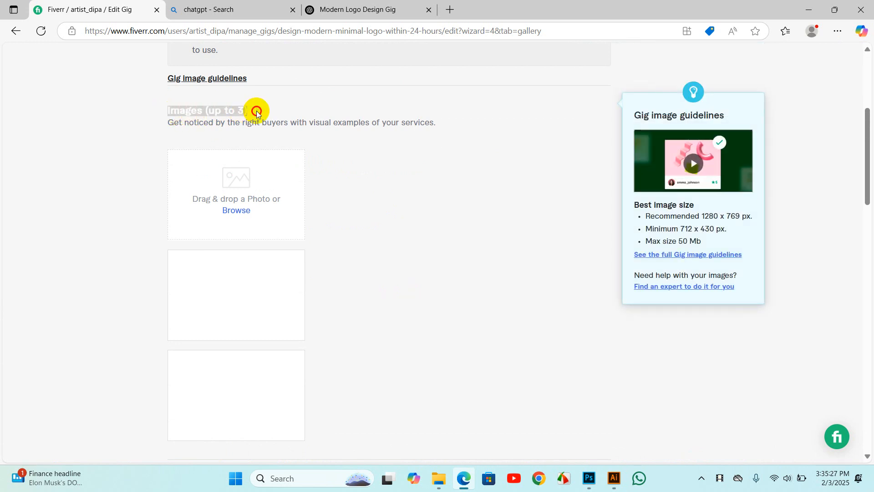
{"action": "left_click", "coordinate": [412, 229]}
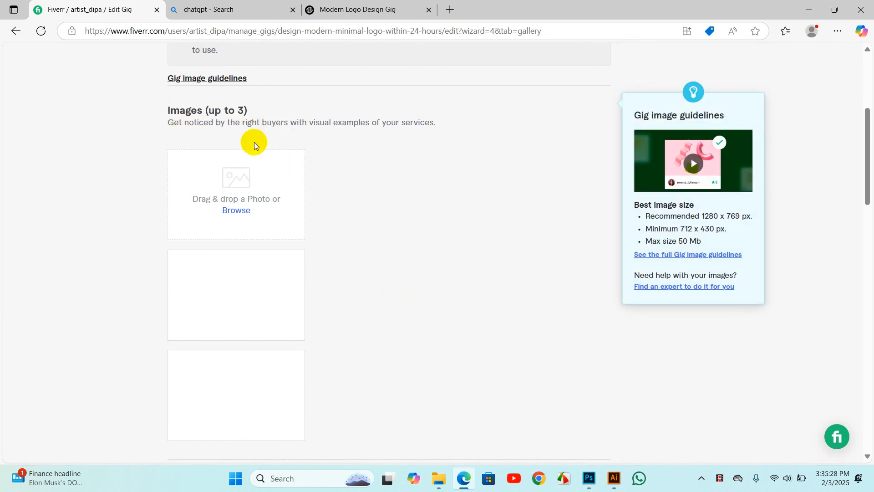
Upload the BEYONDROLL logo, file 2 from the Fiverr folder, as the first gig image
{"action": "left_click", "coordinate": [236, 211]}
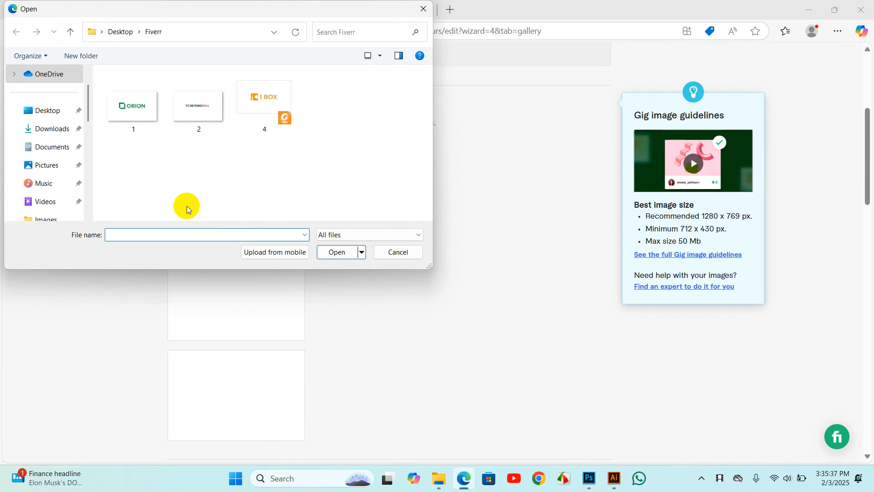
{"action": "left_click", "coordinate": [189, 102]}
{"action": "left_click", "coordinate": [338, 253]}
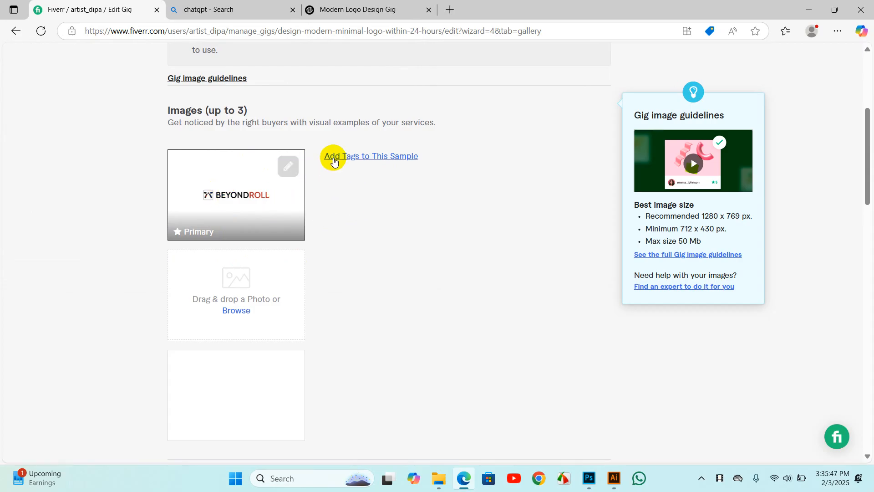
Tag the BEYONDROLL image with logo type Wordmark and the custom tag "Olnine Store Logo", and save the tags
{"action": "left_click", "coordinate": [393, 162]}
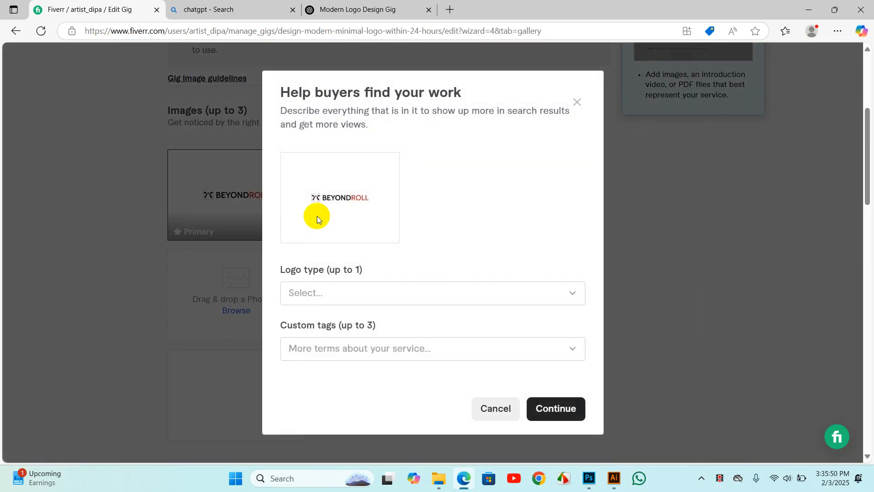
{"action": "left_click", "coordinate": [304, 293]}
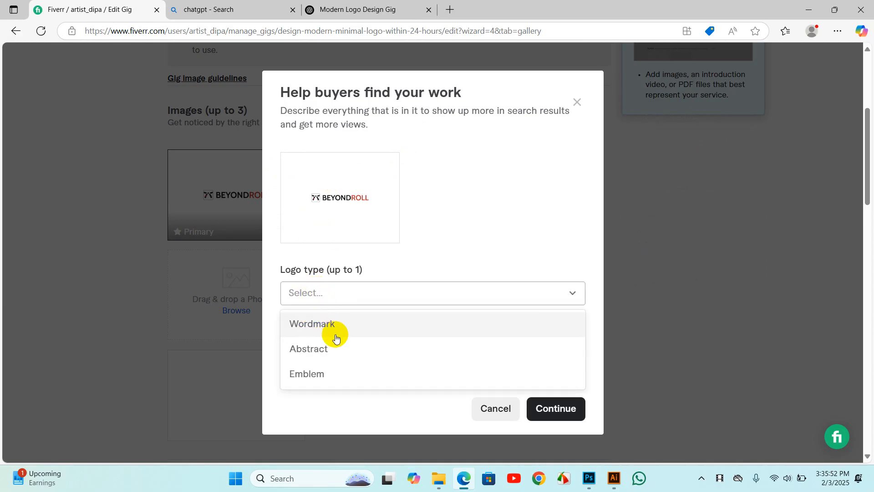
{"action": "left_click", "coordinate": [365, 324]}
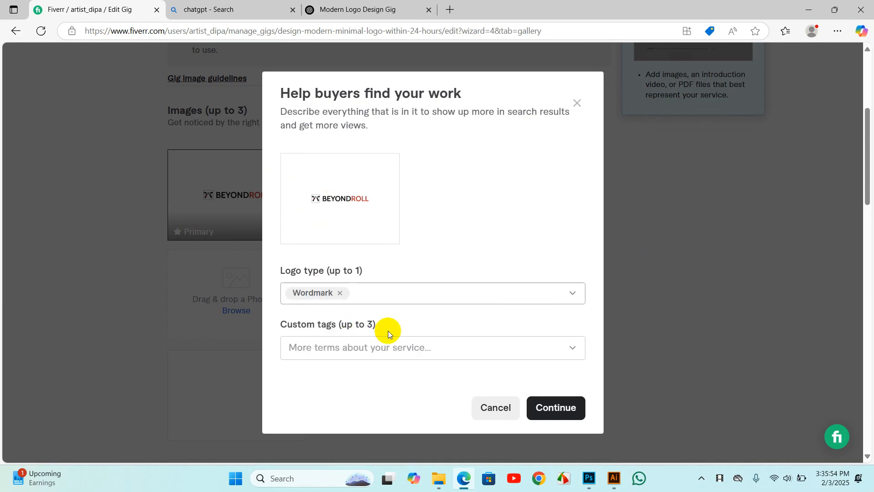
{"action": "left_click", "coordinate": [351, 351]}
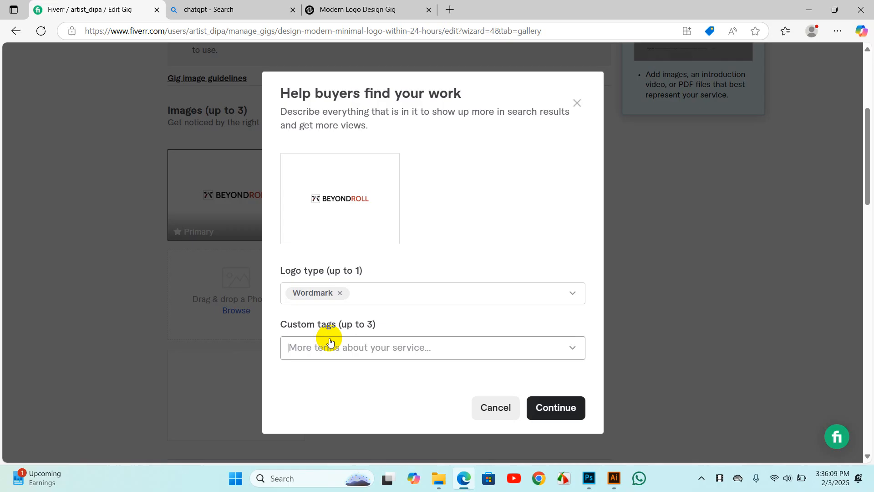
{"action": "type", "text": "ol"}
{"action": "type", "text": "nu"}
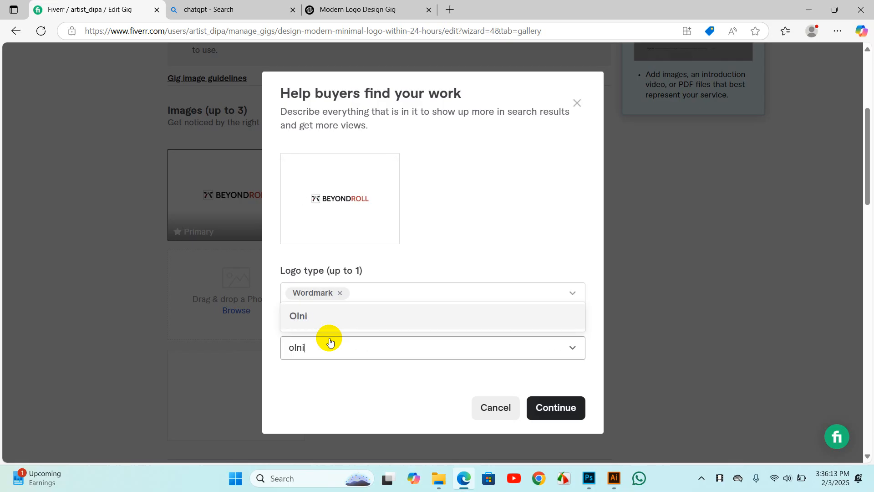
{"action": "type", "text": "ne srto"}
{"action": "type", "text": "re"}
{"action": "type", "text": "tore"}
{"action": "type", "text": " logo"}
{"action": "key", "text": "Return"}
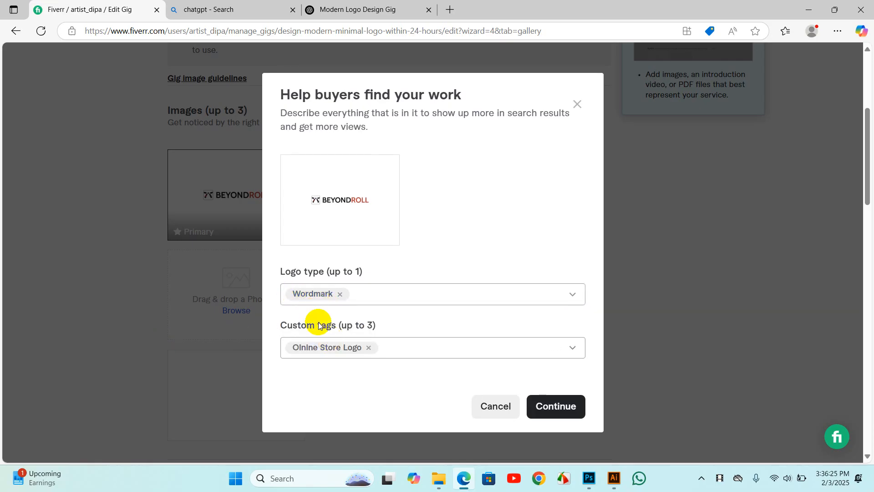
{"action": "left_click", "coordinate": [552, 408]}
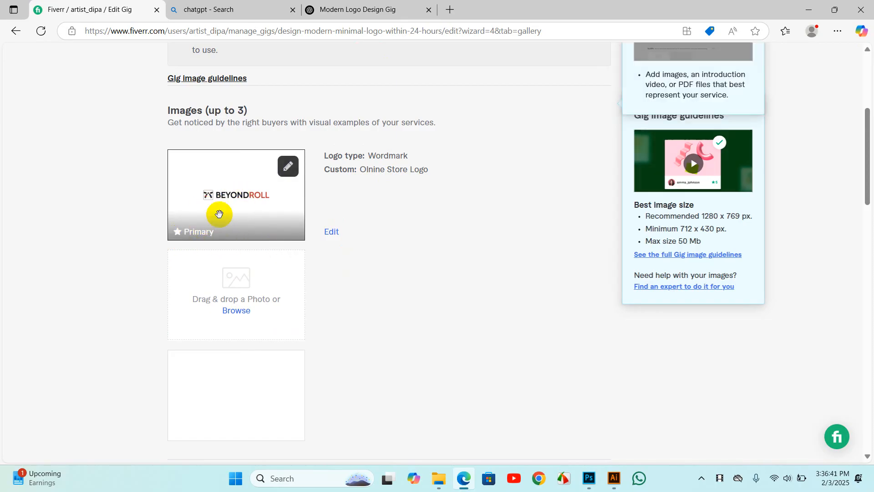
Upload the ORION logo, file 1 from the Fiverr folder, as the second gig image
{"action": "scroll", "coordinate": [328, 223], "scroll_direction": "down", "scroll_amount": 2}
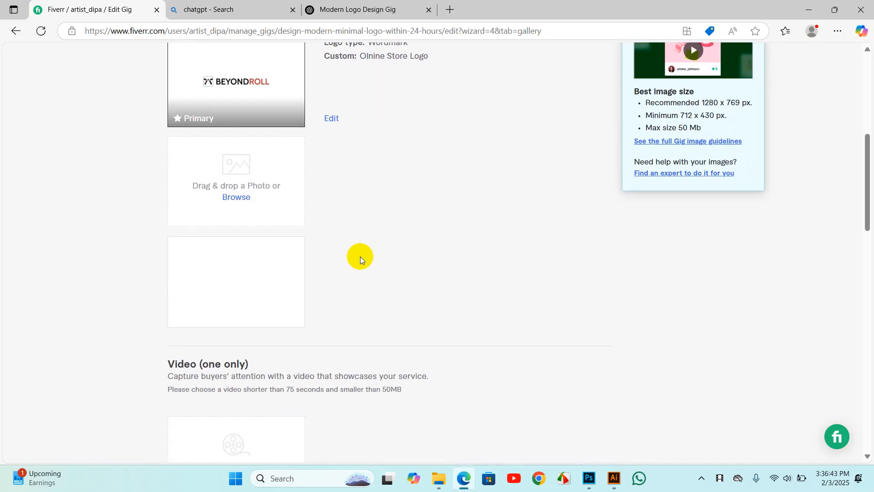
{"action": "left_click", "coordinate": [241, 198]}
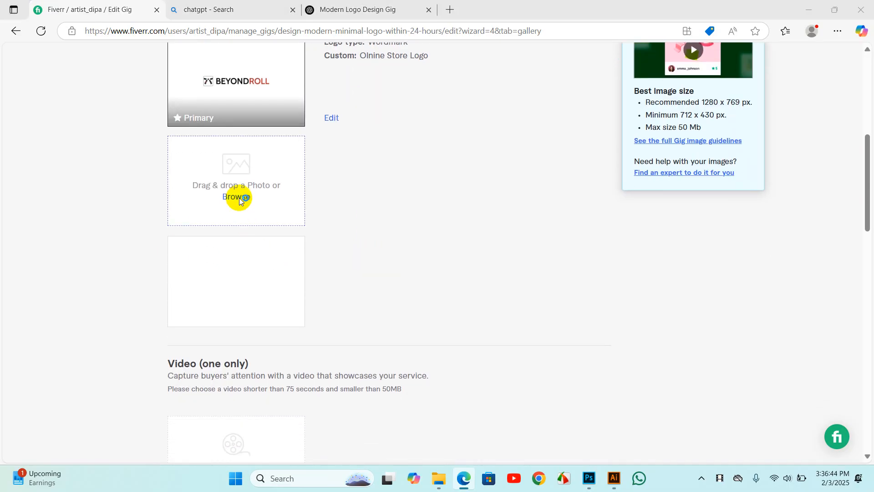
{"action": "left_click", "coordinate": [137, 108]}
{"action": "left_click", "coordinate": [339, 248]}
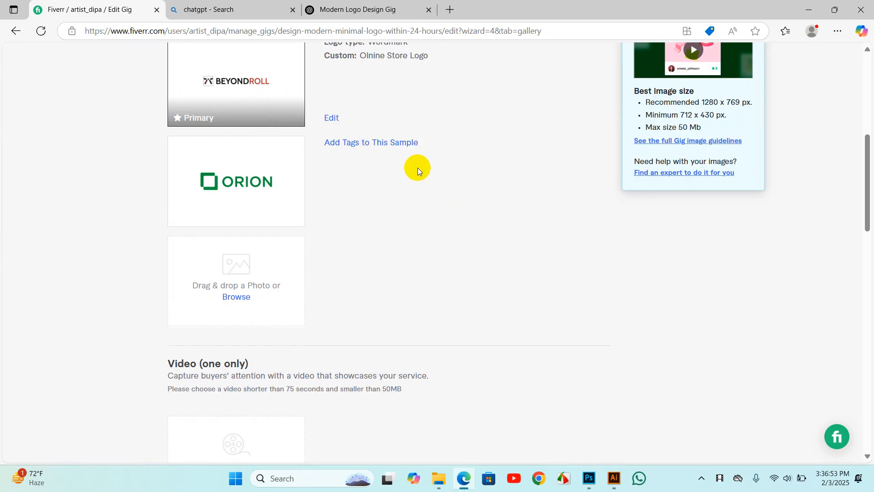
Review the uploaded gig images and examine the gallery's video and document upload sections
{"action": "scroll", "coordinate": [357, 121], "scroll_direction": "up", "scroll_amount": 3}
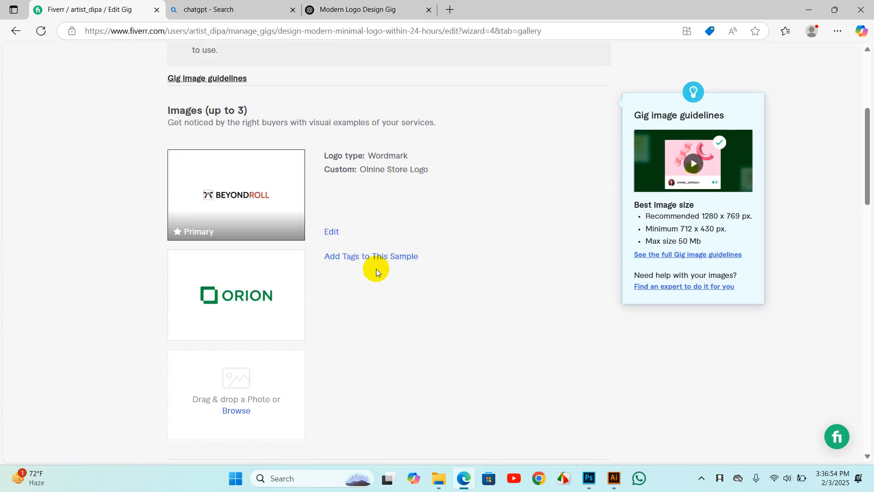
{"action": "scroll", "coordinate": [375, 259], "scroll_direction": "down", "scroll_amount": 4}
{"action": "scroll", "coordinate": [373, 250], "scroll_direction": "down", "scroll_amount": 3}
{"action": "scroll", "coordinate": [372, 252], "scroll_direction": "up", "scroll_amount": 4}
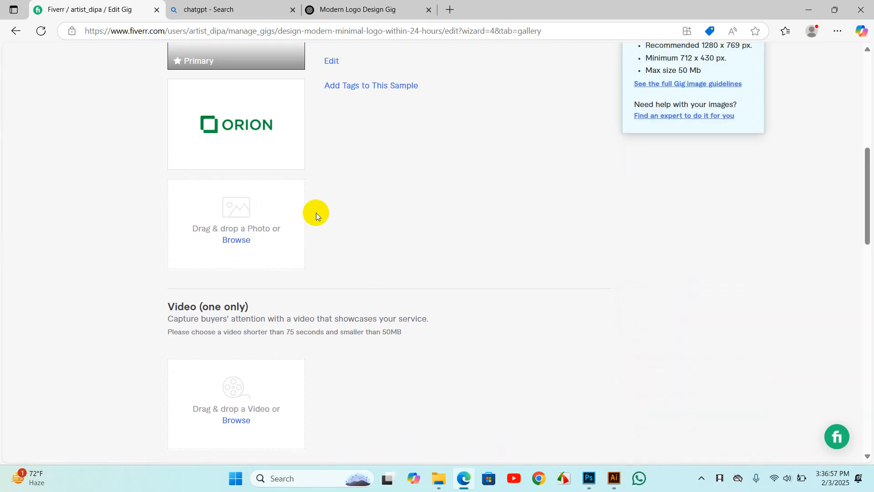
{"action": "scroll", "coordinate": [316, 212], "scroll_direction": "down", "scroll_amount": 2}
{"action": "scroll", "coordinate": [292, 205], "scroll_direction": "up", "scroll_amount": 1}
{"action": "scroll", "coordinate": [259, 180], "scroll_direction": "down", "scroll_amount": 1}
{"action": "mouse_move", "coordinate": [210, 210]}
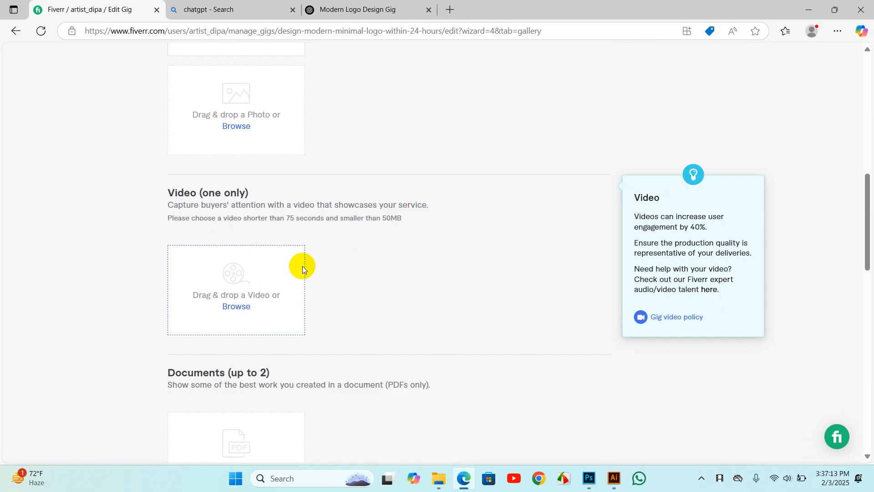
{"action": "scroll", "coordinate": [341, 237], "scroll_direction": "down", "scroll_amount": 2}
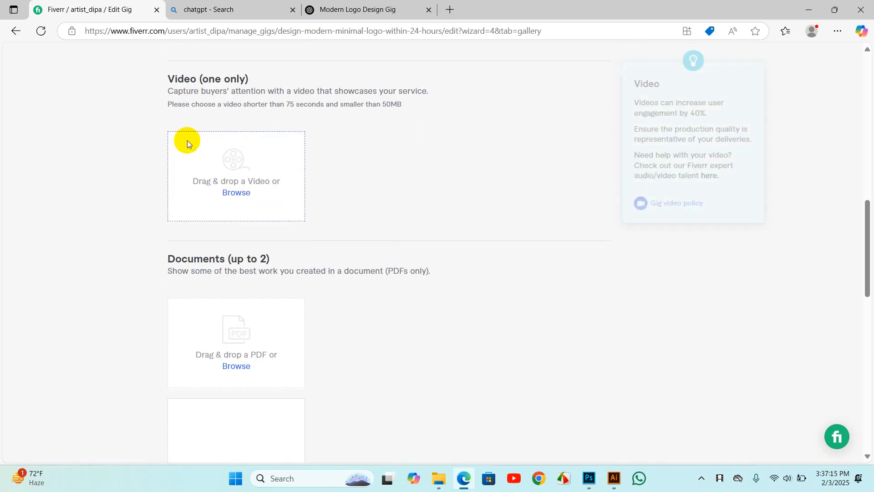
Upload the I BOX logo PDF, file 4 from the Fiverr folder, as the first gig document
{"action": "scroll", "coordinate": [410, 203], "scroll_direction": "down", "scroll_amount": 2}
{"action": "left_click_drag", "start_coordinate": [170, 148], "coordinate": [312, 146]}
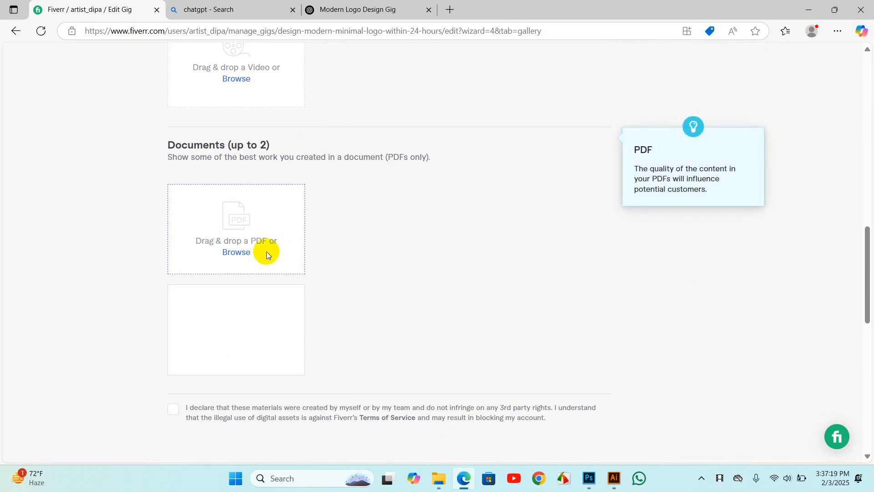
{"action": "left_click", "coordinate": [231, 252]}
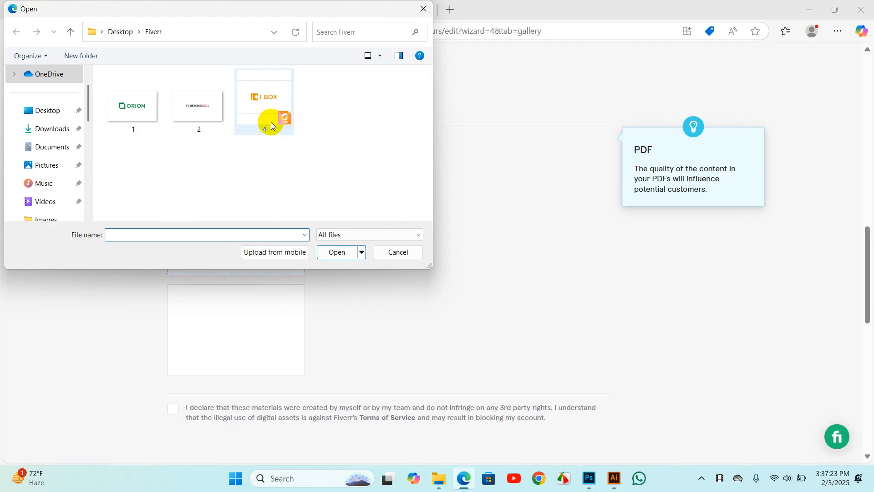
{"action": "left_click", "coordinate": [266, 95]}
{"action": "left_click", "coordinate": [334, 251]}
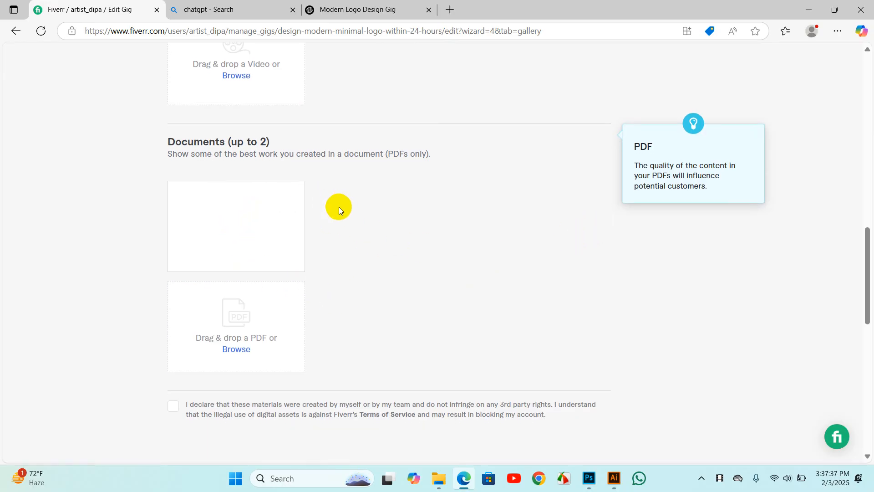
{"action": "scroll", "coordinate": [342, 173], "scroll_direction": "down", "scroll_amount": 3}
{"action": "scroll", "coordinate": [244, 153], "scroll_direction": "down", "scroll_amount": 1}
{"action": "scroll", "coordinate": [356, 203], "scroll_direction": "up", "scroll_amount": 3}
{"action": "left_click", "coordinate": [336, 193]}
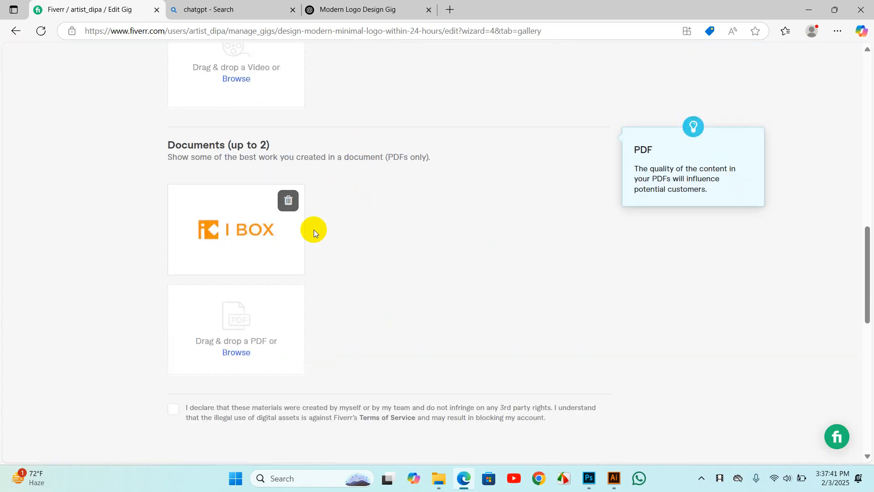
Accept the declaration that the materials are original, review the gallery content, and try to save it and continue
{"action": "scroll", "coordinate": [300, 218], "scroll_direction": "down", "scroll_amount": 3}
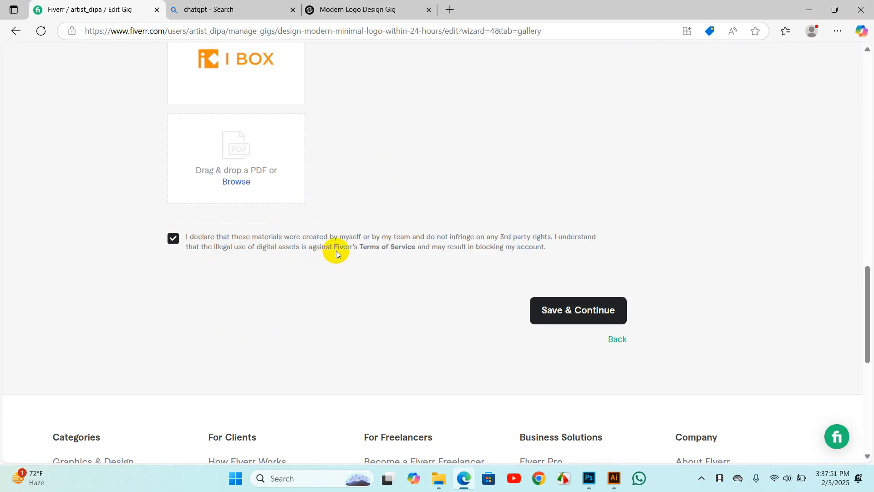
{"action": "scroll", "coordinate": [336, 250], "scroll_direction": "up", "scroll_amount": 1}
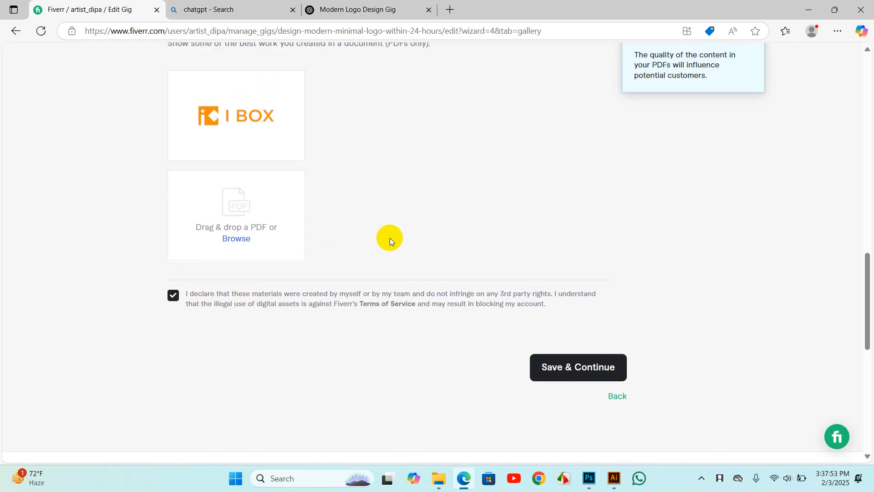
{"action": "scroll", "coordinate": [378, 245], "scroll_direction": "up", "scroll_amount": 6}
{"action": "scroll", "coordinate": [379, 246], "scroll_direction": "down", "scroll_amount": 7}
{"action": "scroll", "coordinate": [378, 247], "scroll_direction": "up", "scroll_amount": 8}
{"action": "scroll", "coordinate": [378, 247], "scroll_direction": "up", "scroll_amount": 3}
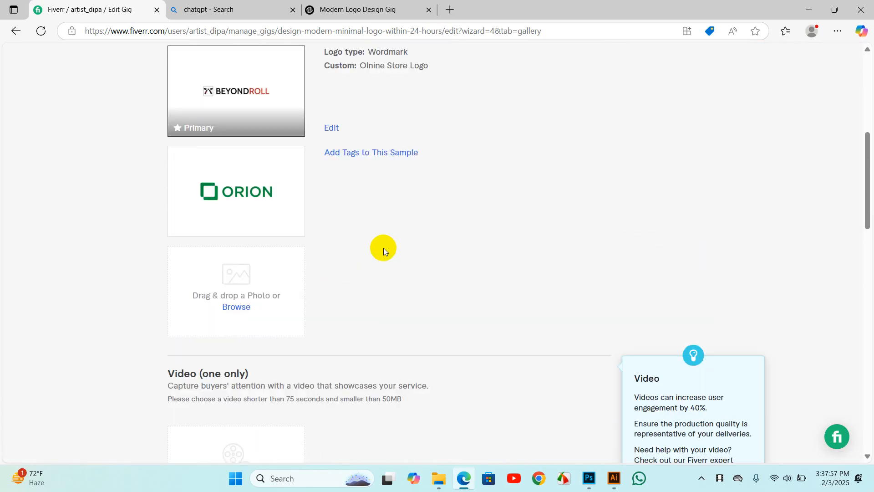
{"action": "scroll", "coordinate": [383, 248], "scroll_direction": "up", "scroll_amount": 1}
{"action": "scroll", "coordinate": [375, 234], "scroll_direction": "down", "scroll_amount": 11}
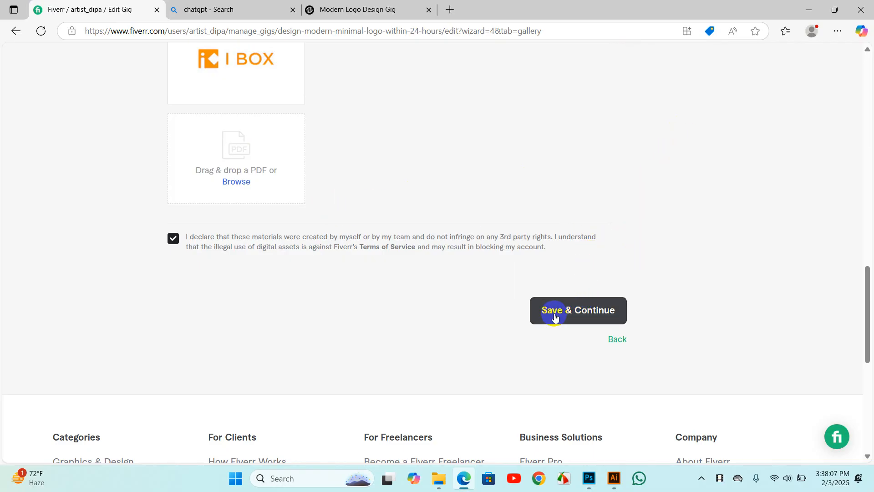
{"action": "left_click", "coordinate": [590, 318]}
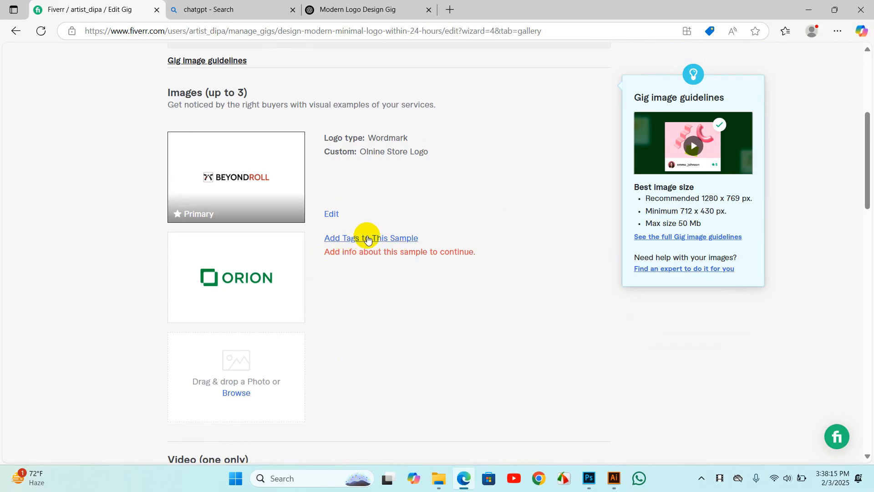
Tag the ORION image with logo type Emblem and the custom tags "Company Logo" and "Create Logo", and save the tags
{"action": "left_click", "coordinate": [348, 237]}
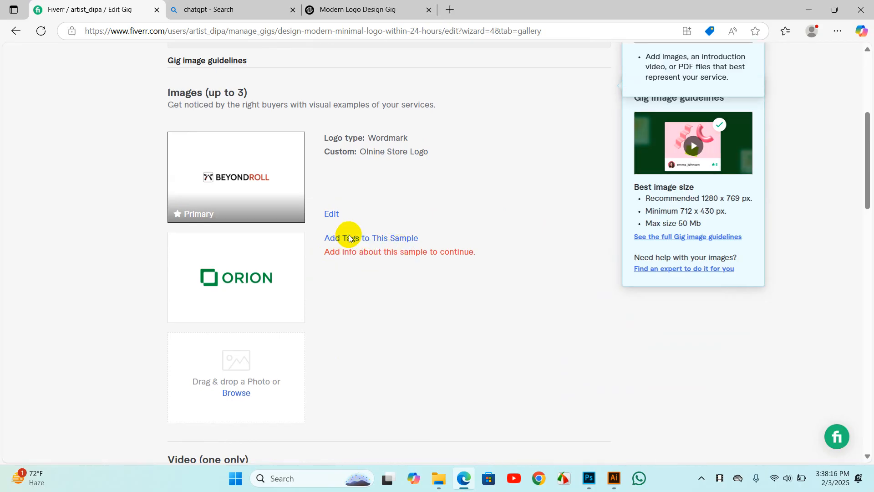
{"action": "left_click", "coordinate": [347, 294]}
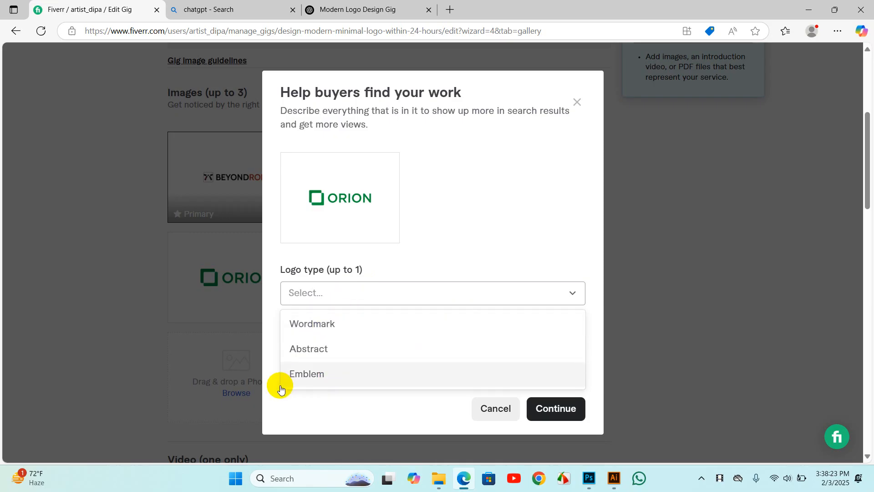
{"action": "left_click", "coordinate": [322, 372]}
{"action": "left_click", "coordinate": [333, 353]}
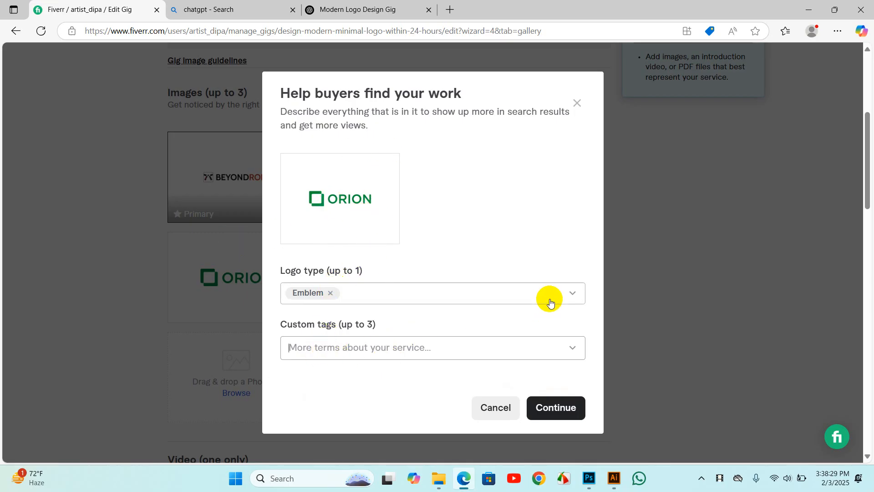
{"action": "type", "text": "logo"}
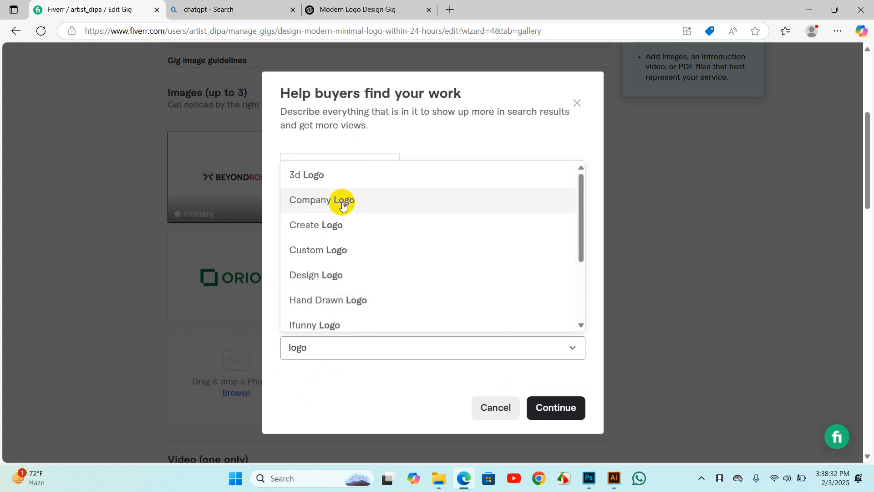
{"action": "left_click", "coordinate": [343, 204]}
{"action": "left_click", "coordinate": [426, 354]}
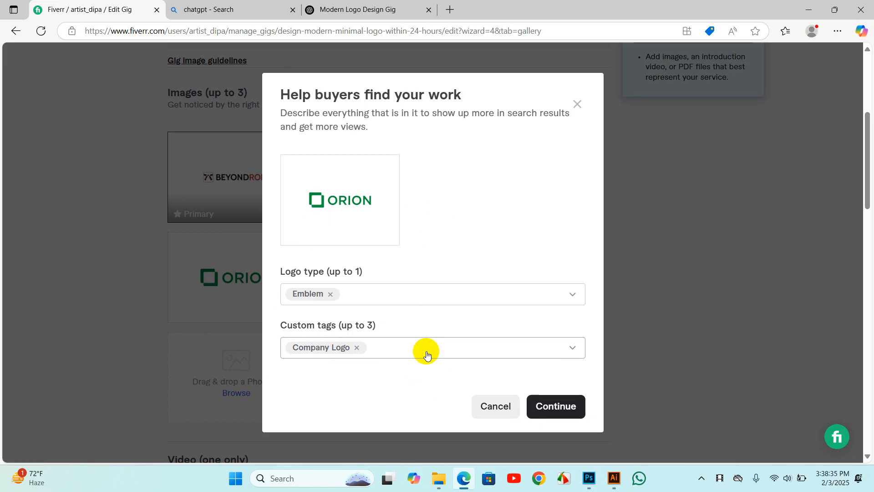
{"action": "type", "text": "logo"}
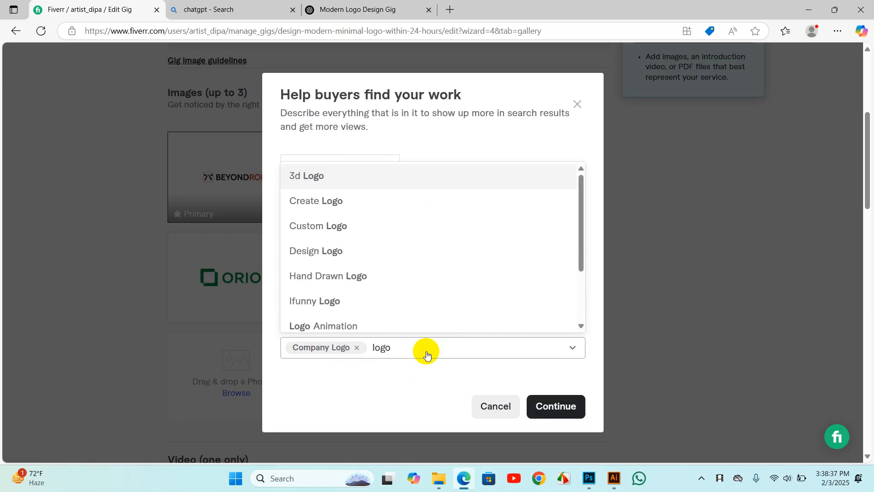
{"action": "left_click", "coordinate": [321, 202]}
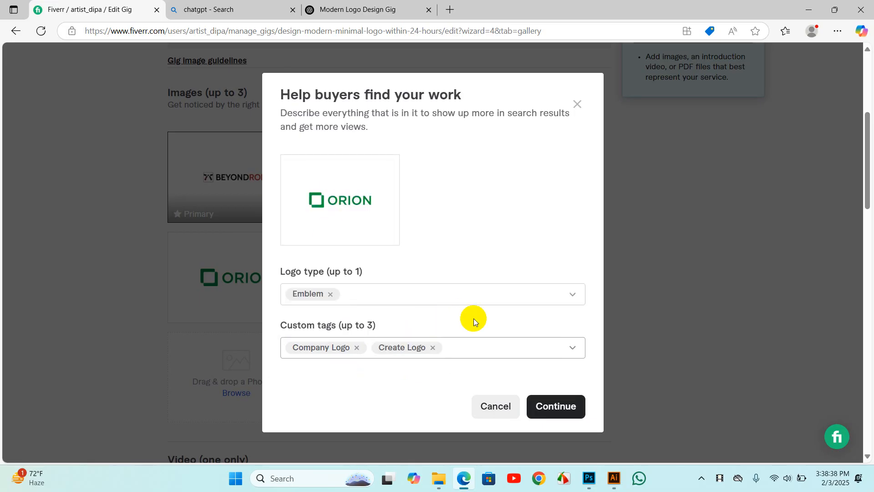
{"action": "left_click", "coordinate": [545, 405]}
Save the completed gallery and continue to the gig's publishing stage
{"action": "scroll", "coordinate": [483, 326], "scroll_direction": "down", "scroll_amount": 8}
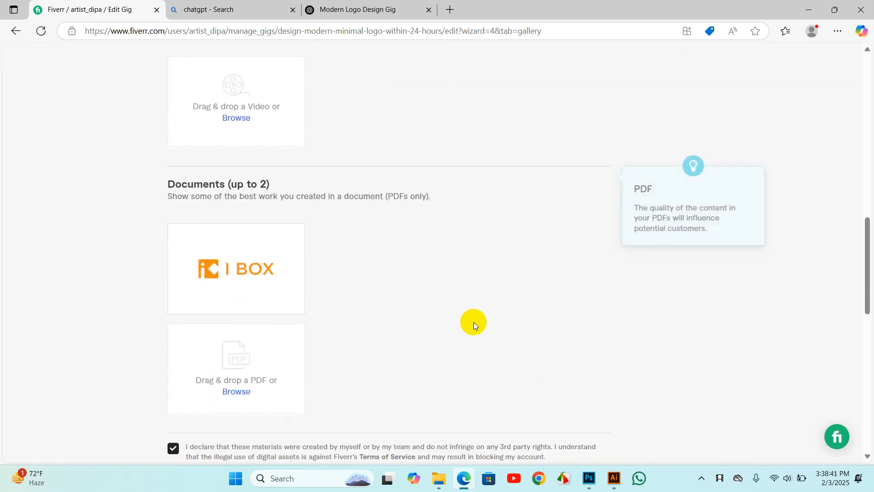
{"action": "scroll", "coordinate": [474, 322], "scroll_direction": "down", "scroll_amount": 10}
{"action": "scroll", "coordinate": [577, 101], "scroll_direction": "up", "scroll_amount": 1}
{"action": "left_click", "coordinate": [572, 121]}
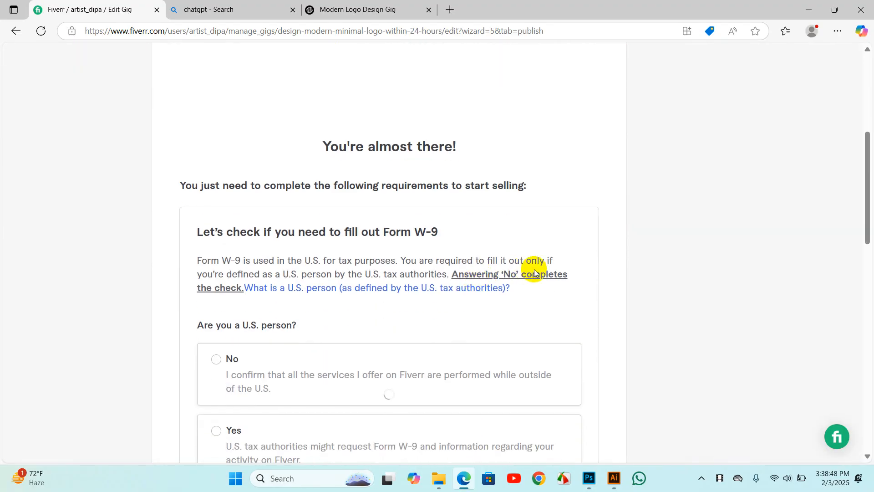
Answer No to the Form W-9 question about being a U.S. person and save the answer
{"action": "scroll", "coordinate": [422, 277], "scroll_direction": "up", "scroll_amount": 6}
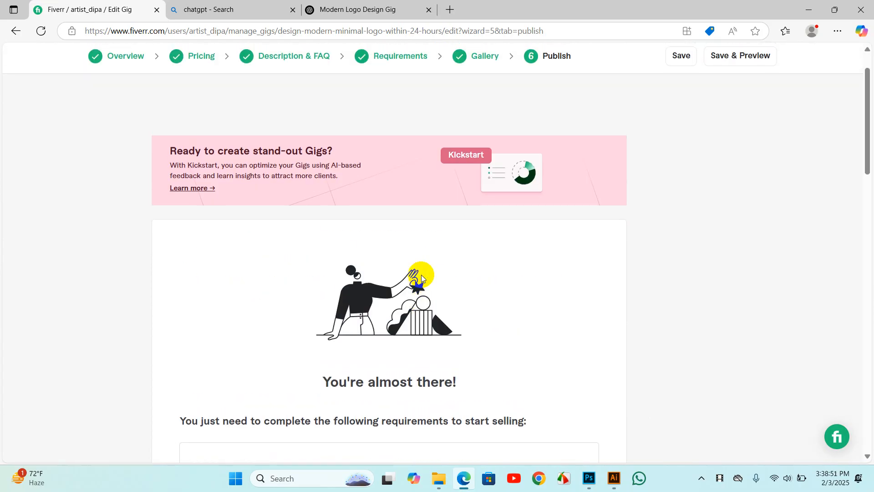
{"action": "scroll", "coordinate": [361, 239], "scroll_direction": "down", "scroll_amount": 7}
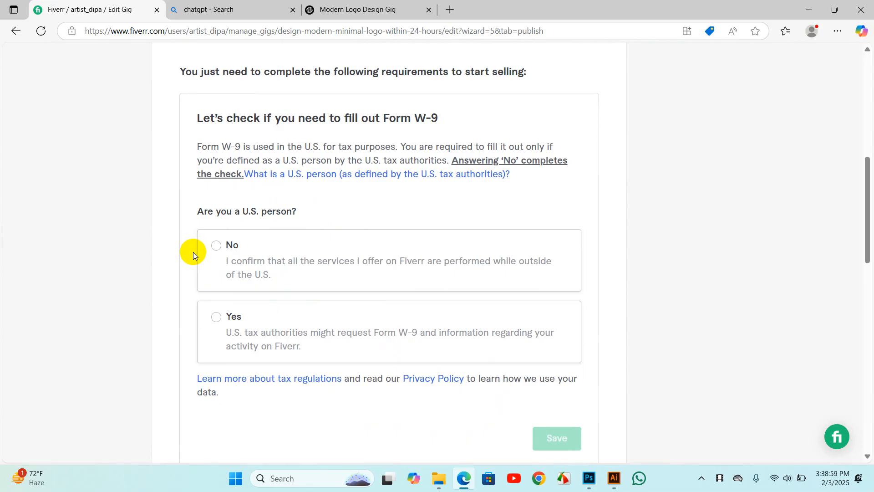
{"action": "left_click", "coordinate": [212, 251]}
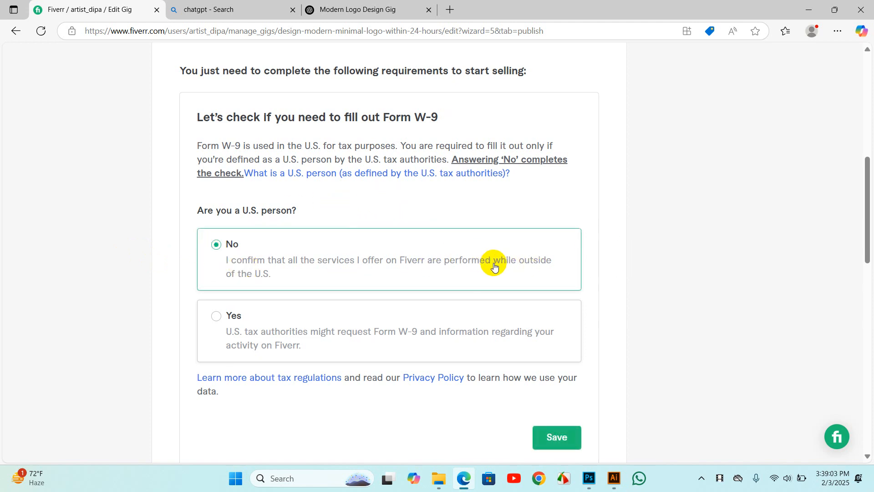
{"action": "scroll", "coordinate": [494, 266], "scroll_direction": "down", "scroll_amount": 2}
{"action": "left_click", "coordinate": [540, 328]}
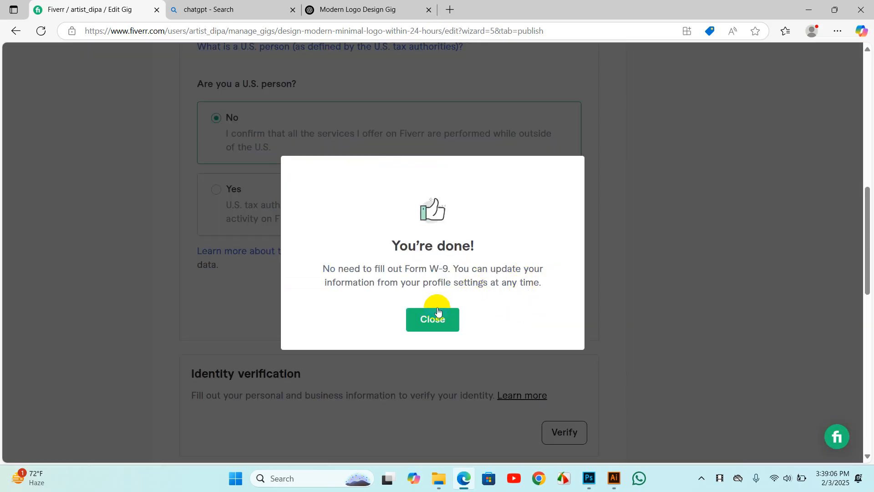
{"action": "left_click", "coordinate": [435, 319]}
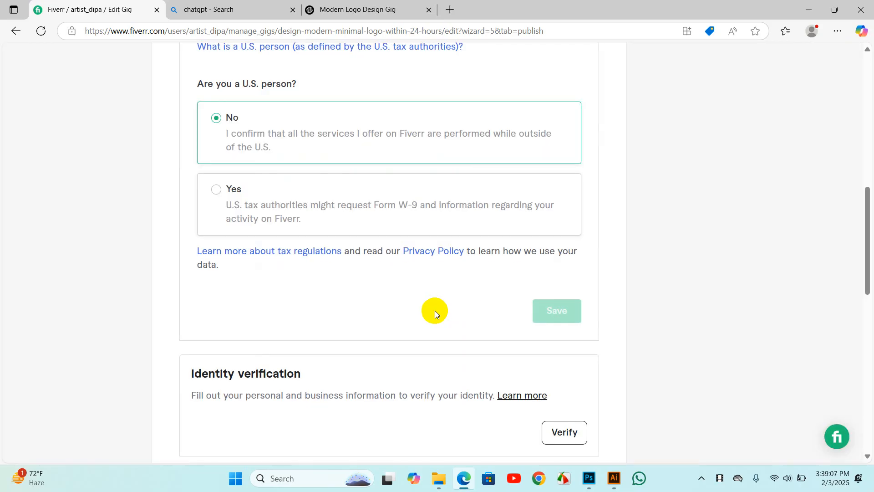
Start the identity verification and submit "Outside of my primary job or profession" as the planned use of Fiverr
{"action": "scroll", "coordinate": [443, 269], "scroll_direction": "down", "scroll_amount": 3}
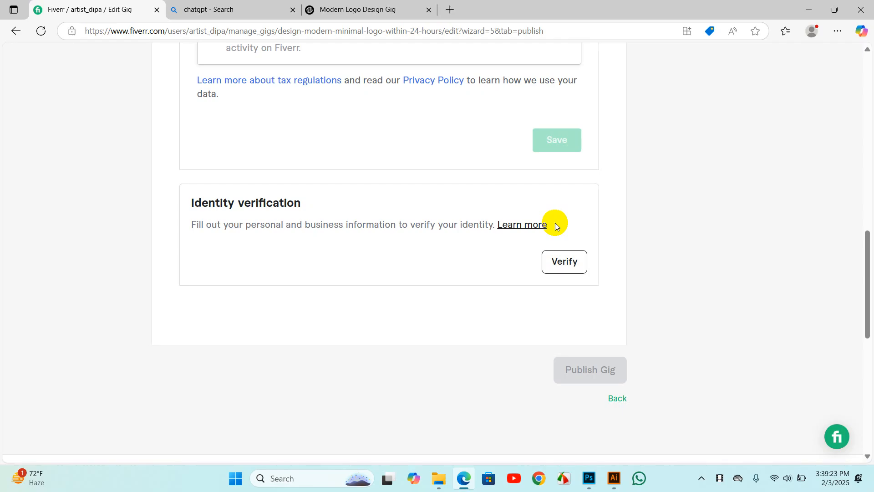
{"action": "left_click", "coordinate": [567, 260]}
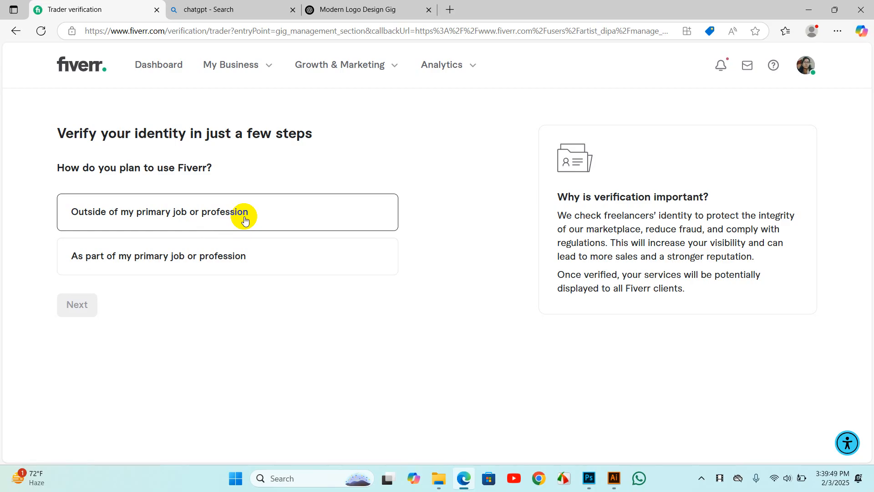
{"action": "left_click", "coordinate": [197, 221]}
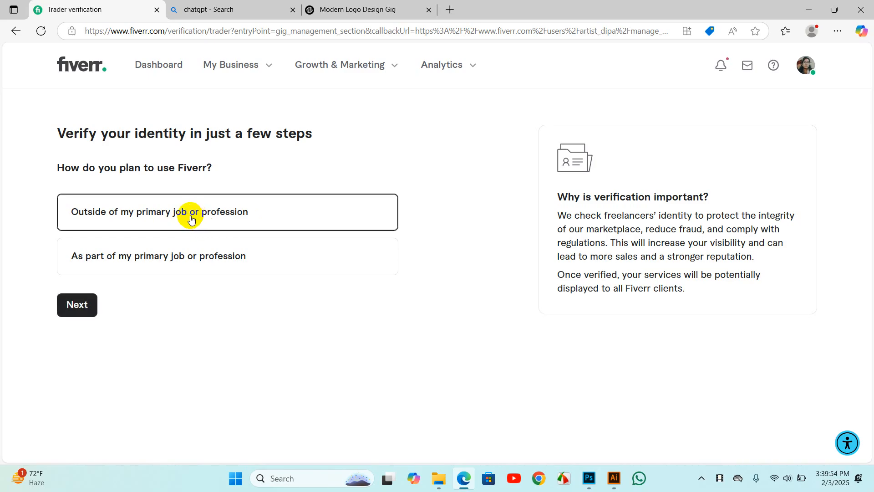
{"action": "left_click", "coordinate": [74, 305]}
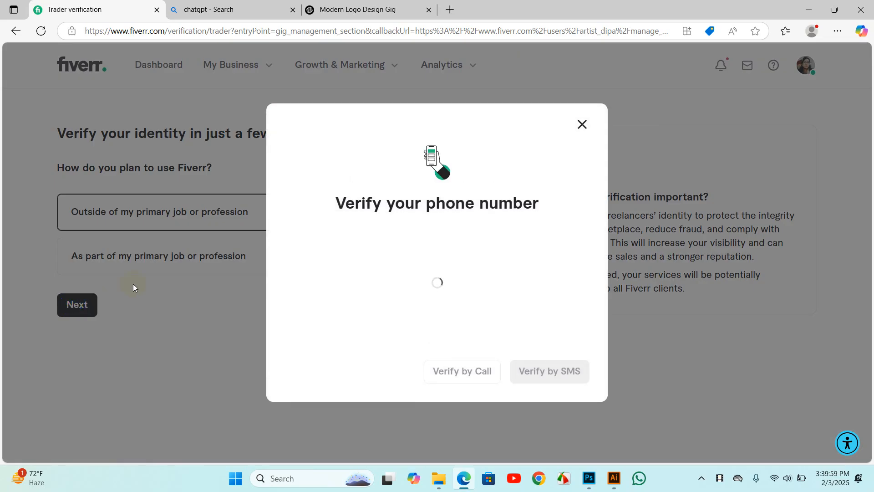
Try to verify the account's phone number by SMS, entering the seller's phone number, and dismiss the resulting notice
{"action": "left_click", "coordinate": [348, 307]}
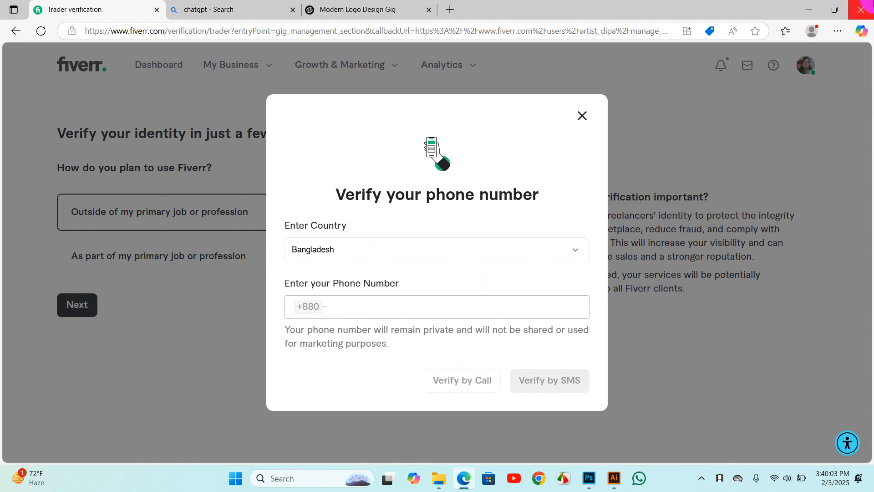
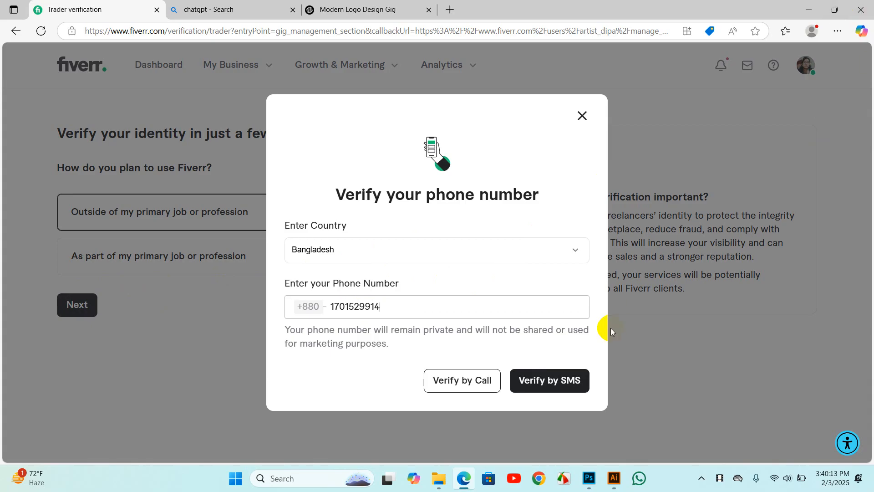
{"action": "left_click", "coordinate": [561, 384]}
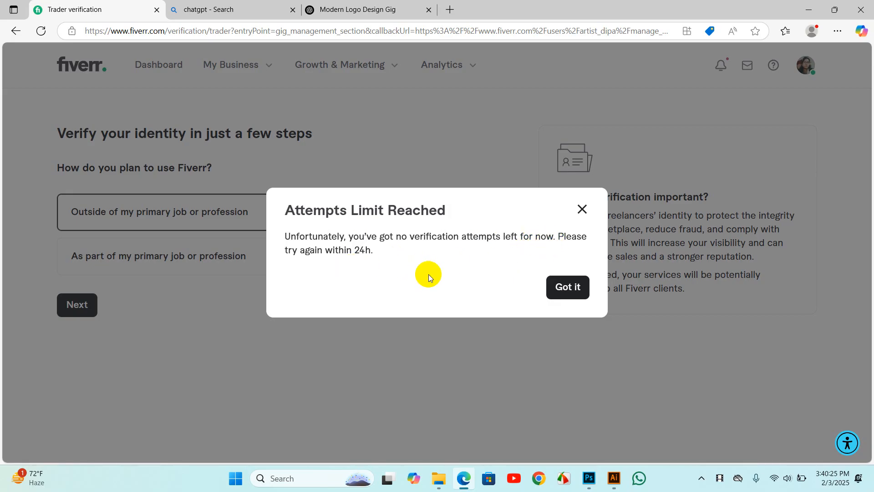
{"action": "left_click", "coordinate": [565, 289]}
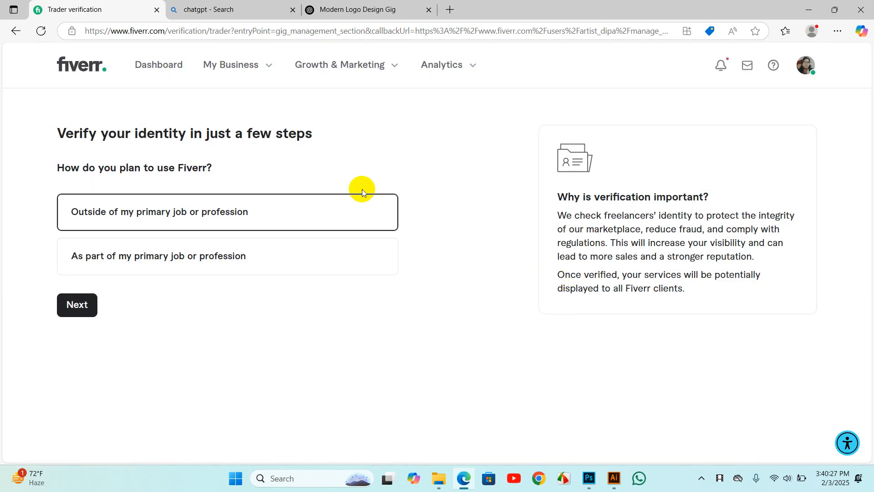
Select "Outside of my primary job or profession" again and resubmit the planned use for identity verification
{"action": "right_click", "coordinate": [301, 255]}
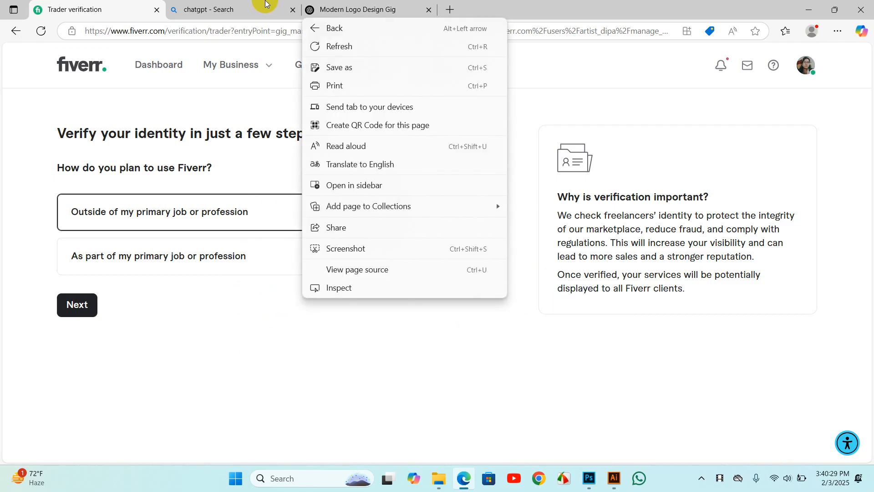
{"action": "left_click", "coordinate": [240, 341]}
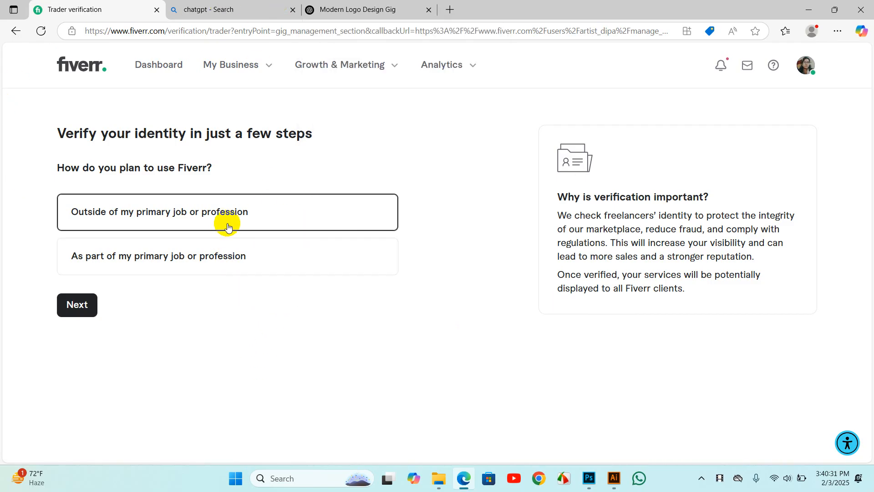
{"action": "left_click", "coordinate": [238, 211]}
{"action": "left_click", "coordinate": [239, 210]}
{"action": "left_click", "coordinate": [75, 304]}
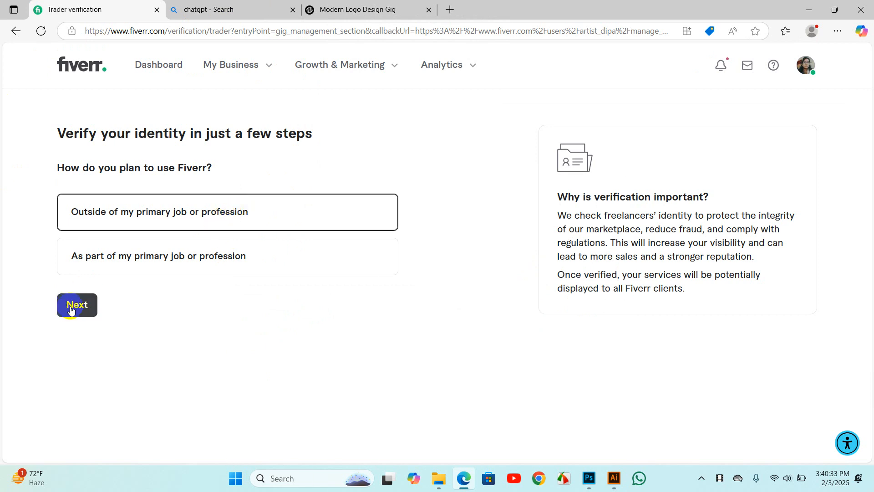
Enter the seller's phone number with Bangladesh as the country and request a verification code by SMS
{"action": "left_click", "coordinate": [378, 304]}
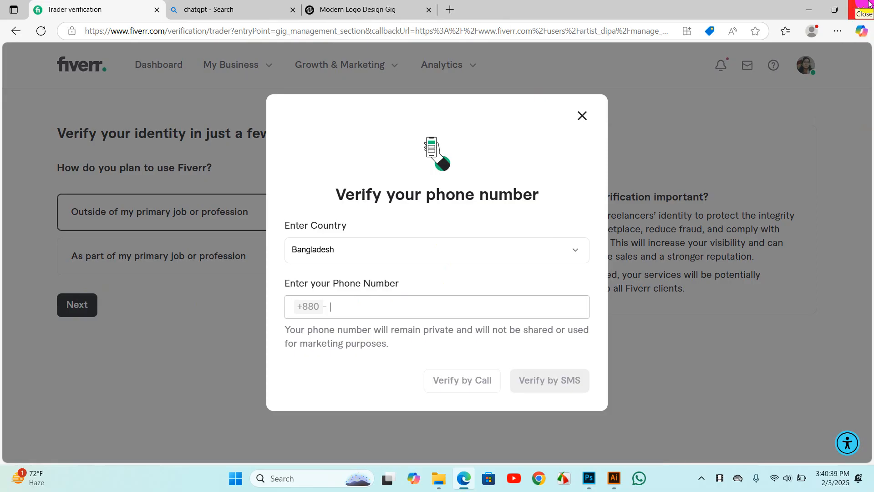
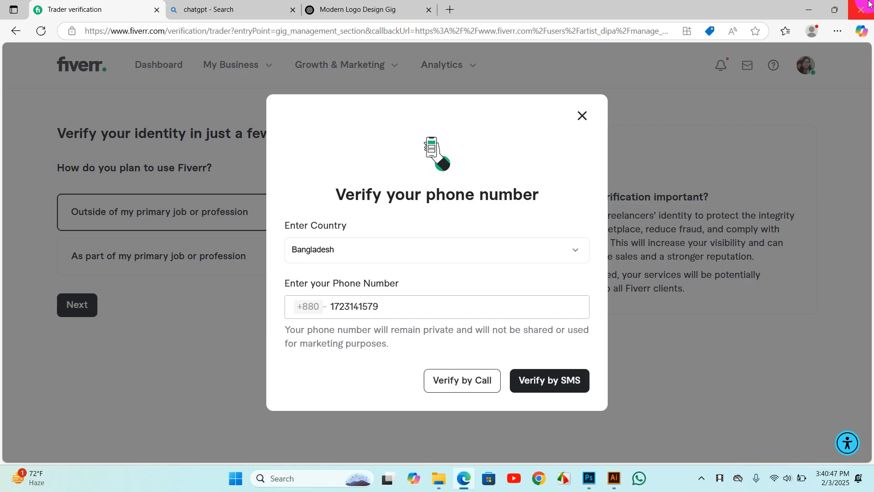
{"action": "left_click", "coordinate": [552, 380]}
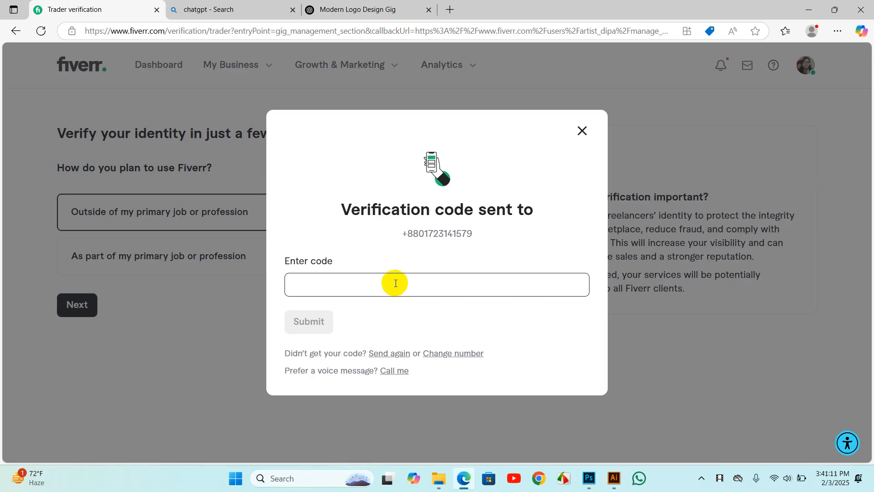
Try to verify the phone number by entering the SMS verification code, correcting its digits, and submitting it
{"action": "left_click", "coordinate": [720, 478]}
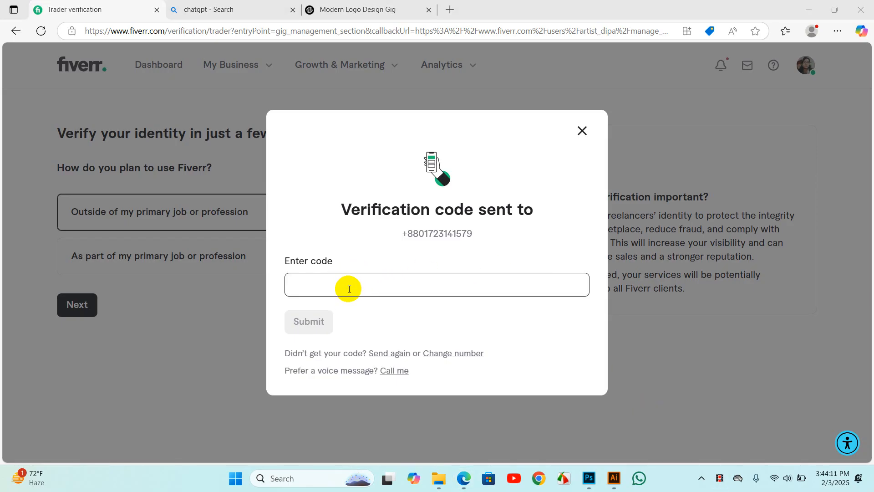
{"action": "left_click", "coordinate": [347, 296]}
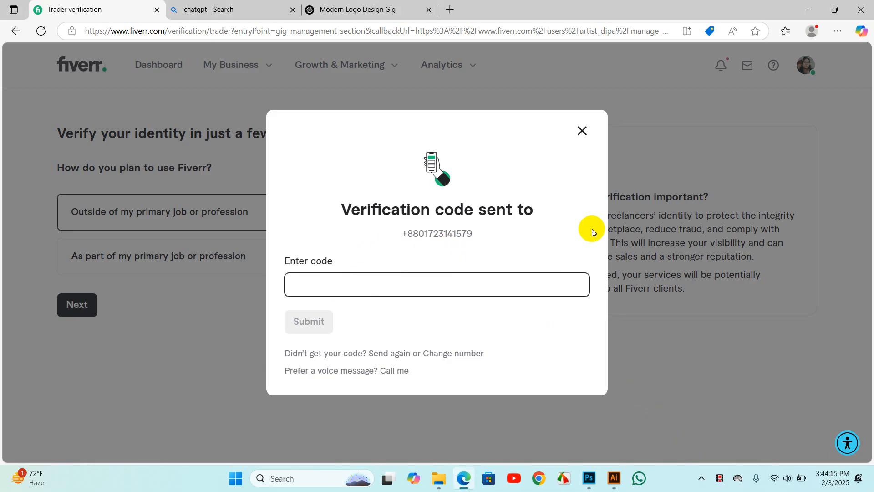
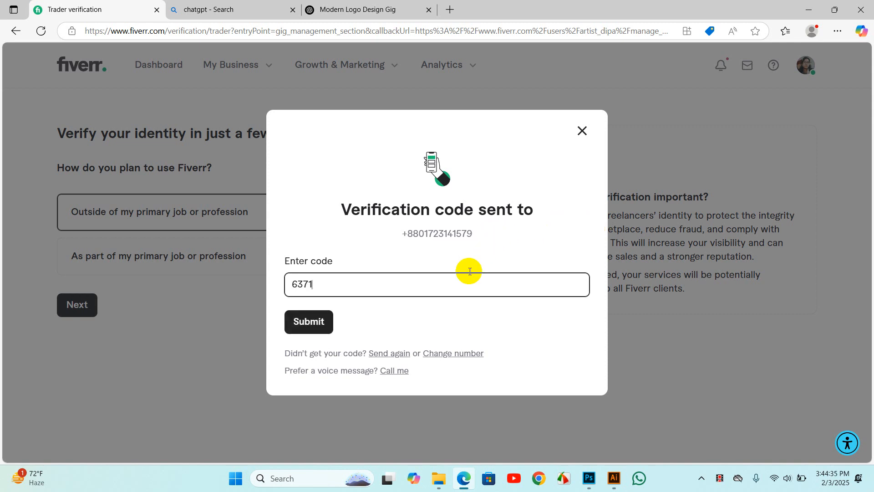
{"action": "left_click", "coordinate": [318, 324]}
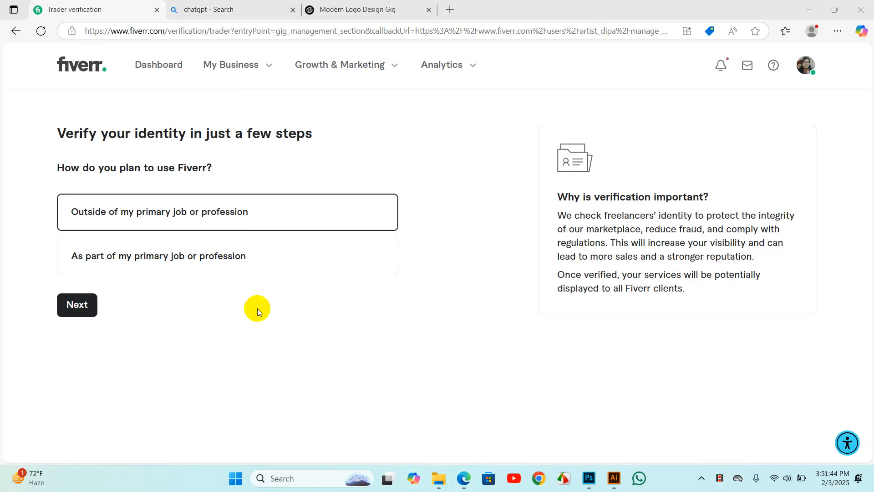
Resubmit "Outside of my primary job or profession" as the planned use to restart the phone verification
{"action": "left_click", "coordinate": [85, 303]}
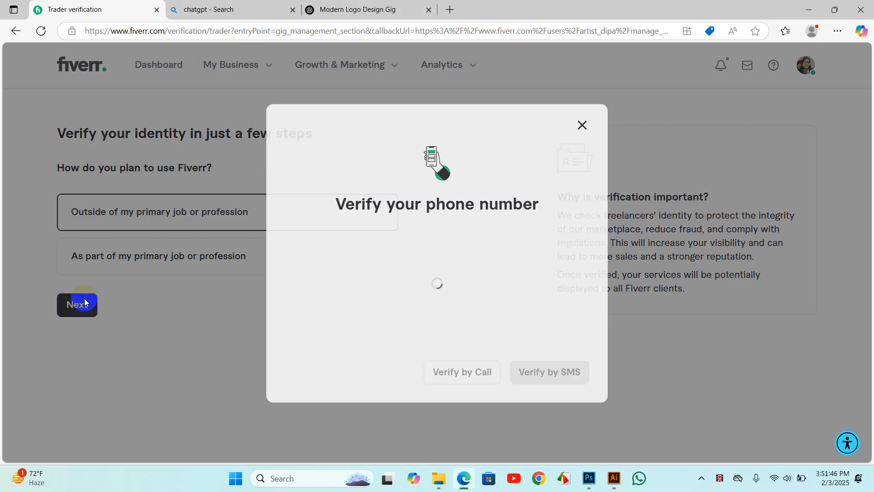